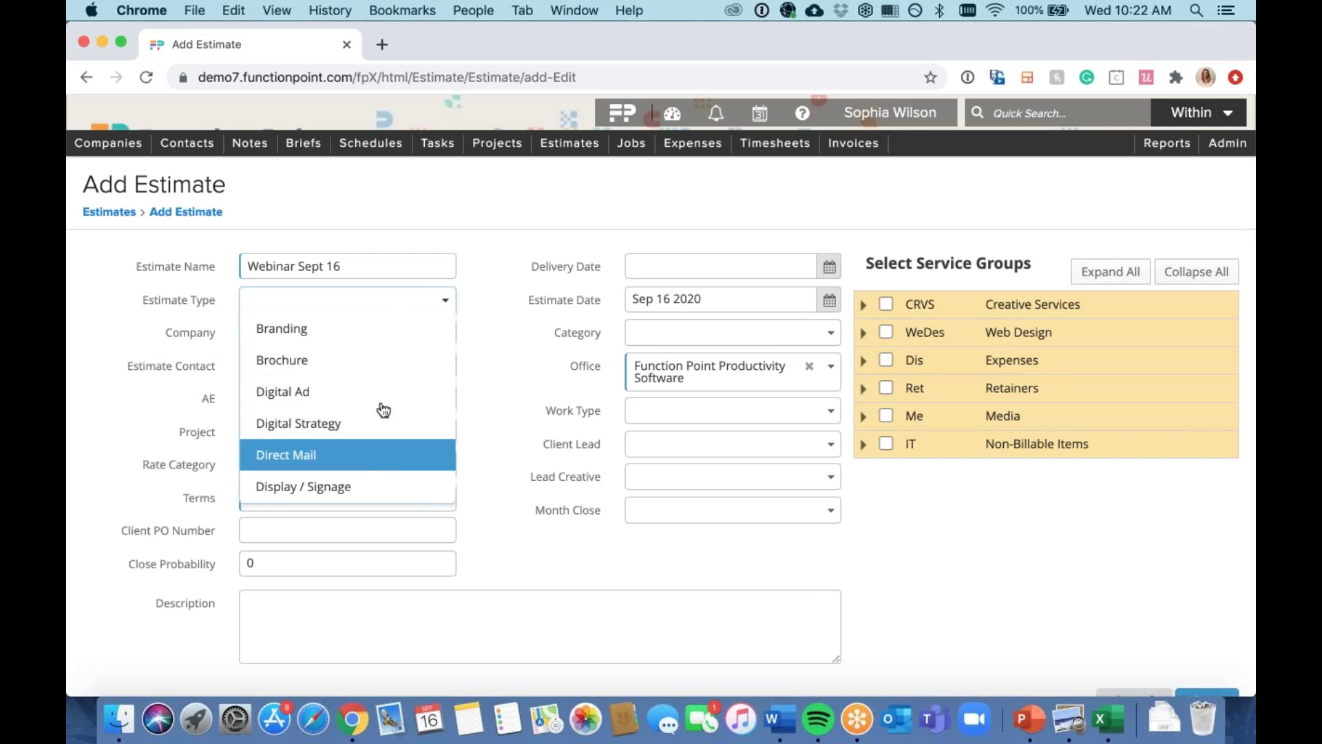
Step: Set the new estimate's type to Brochure and its company to Apple Inc
left_click(345, 361)
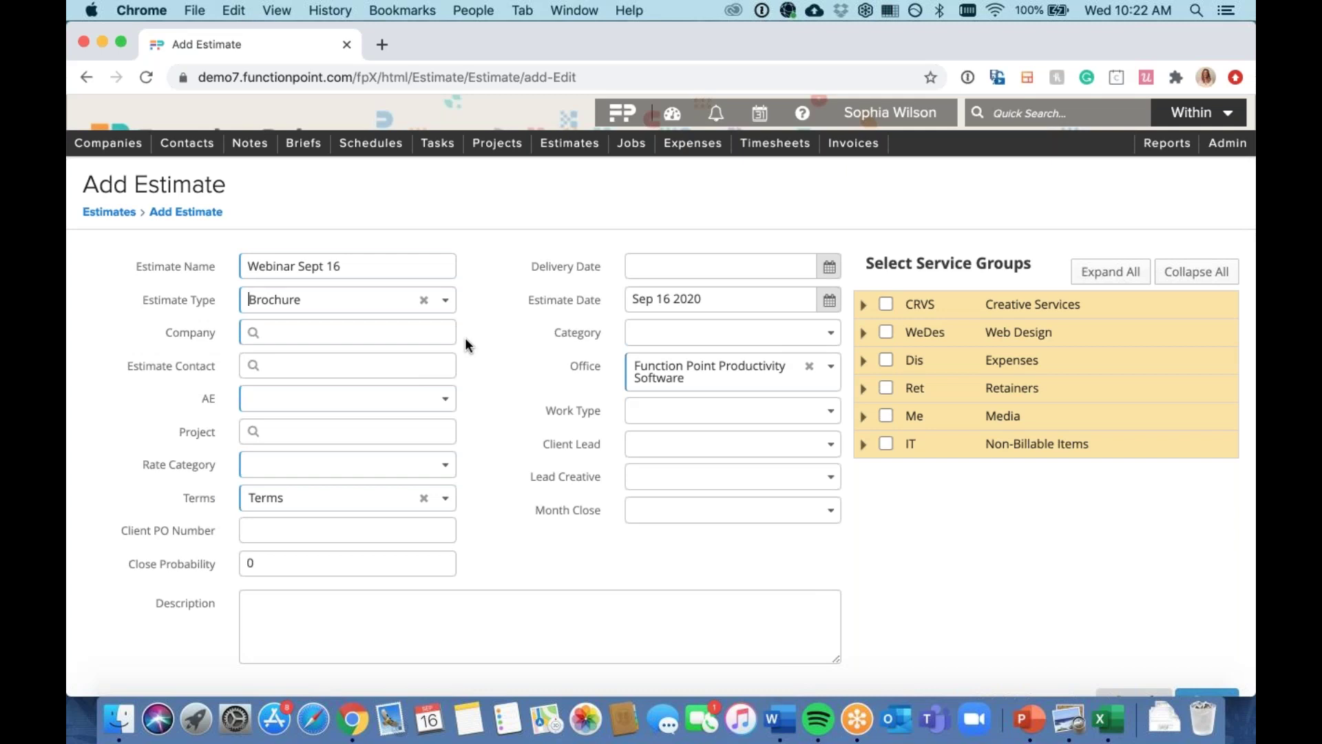
left_click(259, 335)
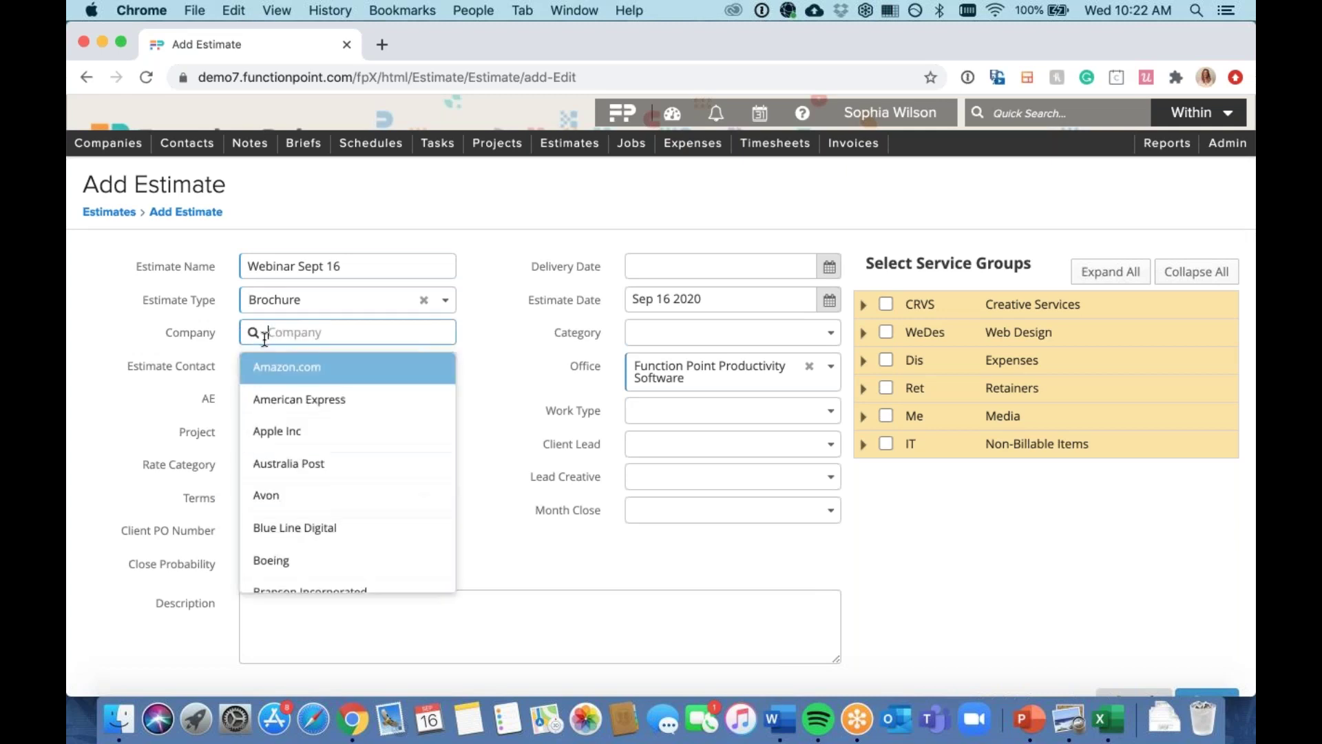
left_click(340, 430)
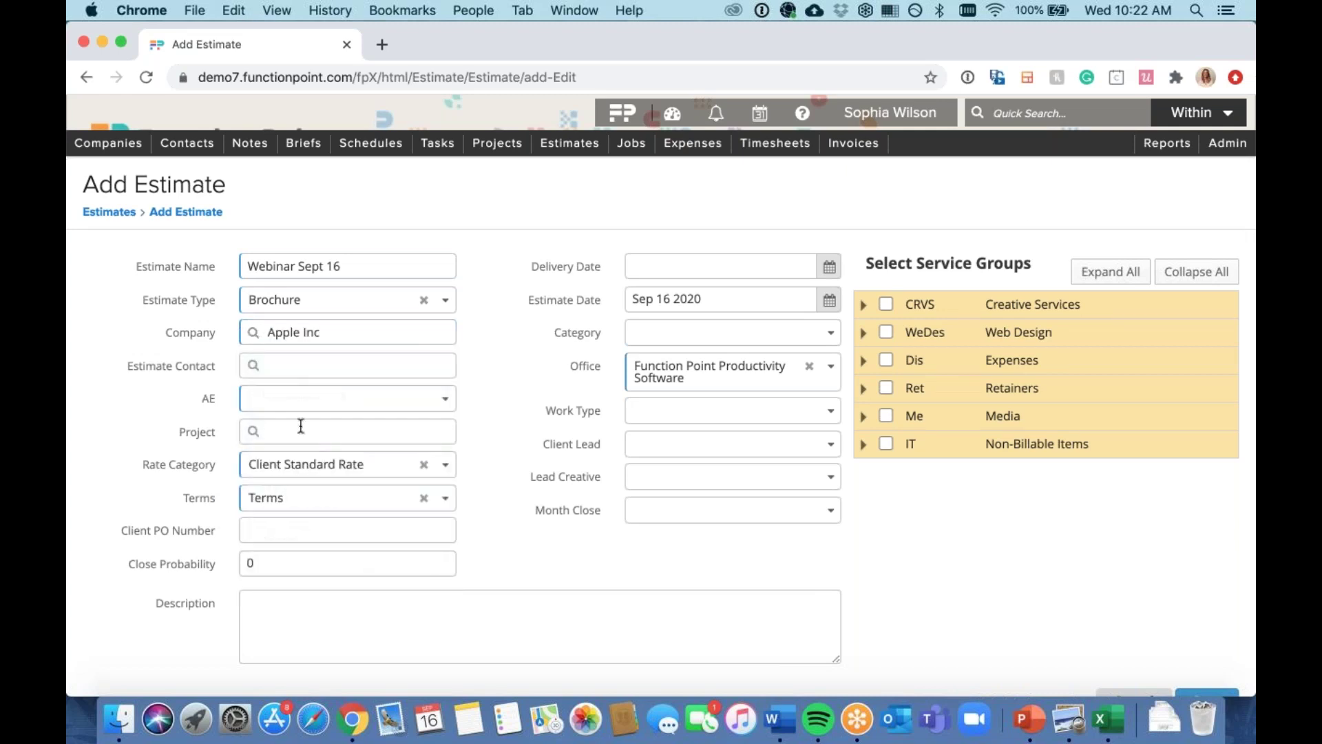
Step: Choose the client's contact as the estimate contact and assign an account executive in the AE field
left_click(338, 368)
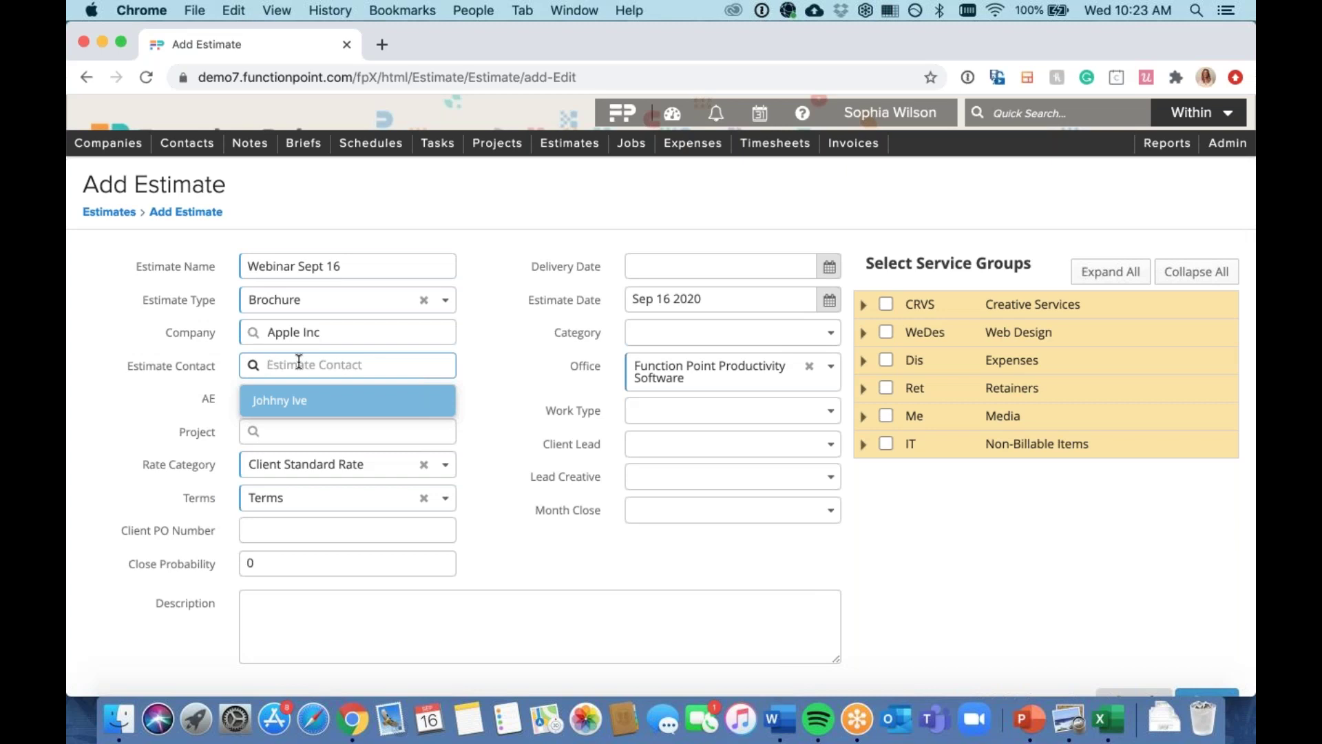
left_click(281, 402)
left_click(336, 400)
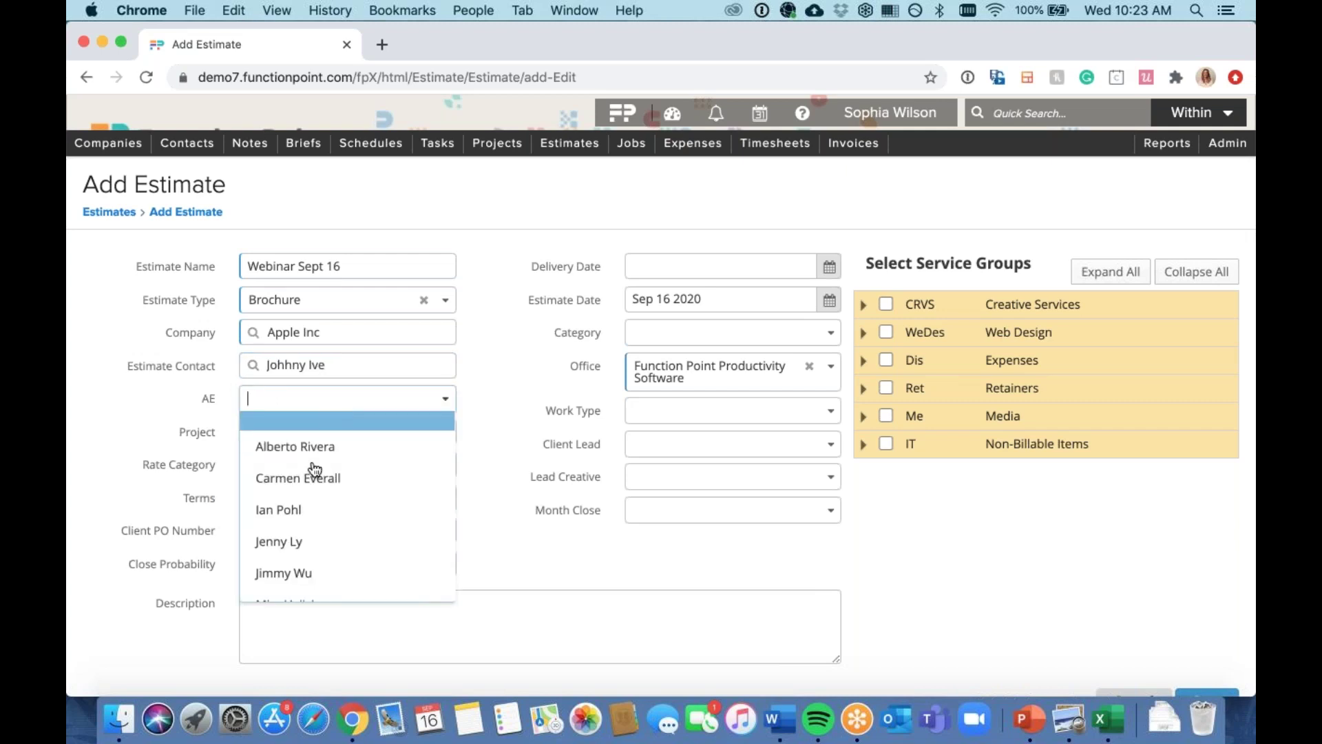
left_click(280, 574)
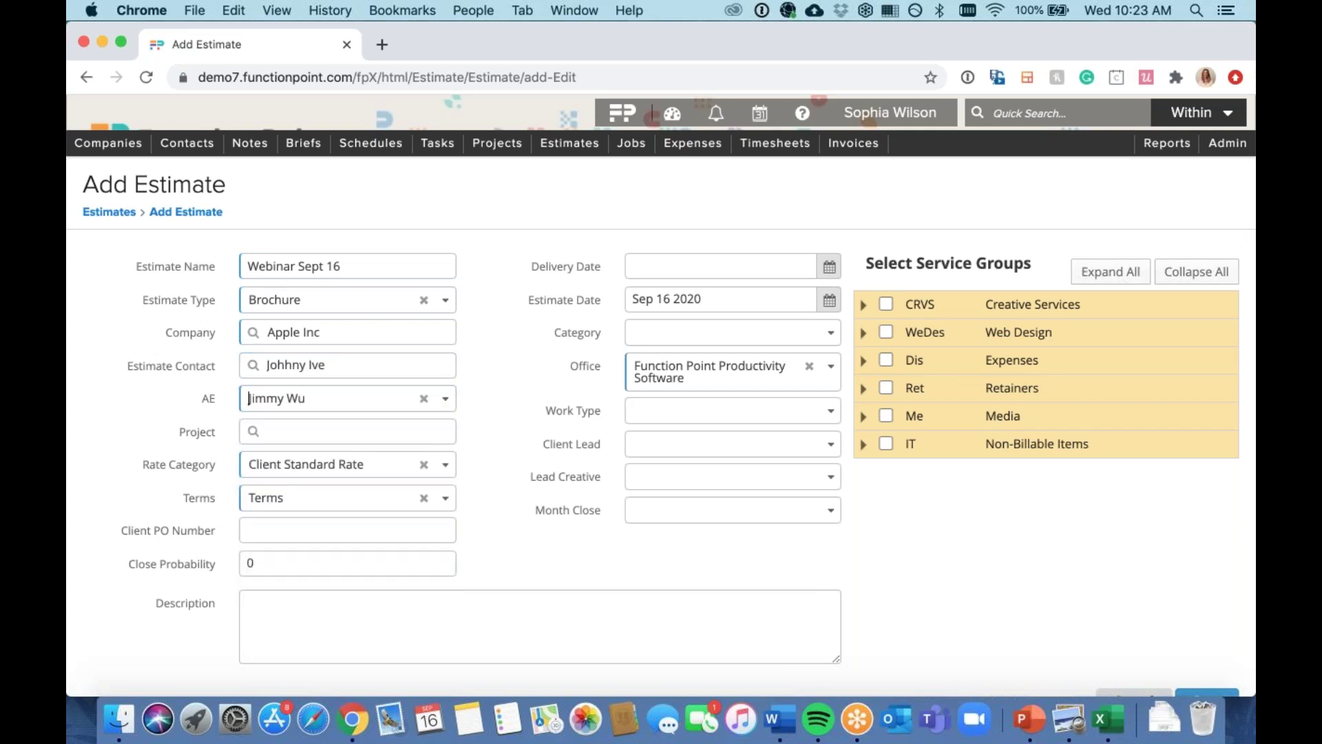
Step: Review the estimate's project, rate category, delivery date and category fields, including the available rate and category options
left_click(350, 430)
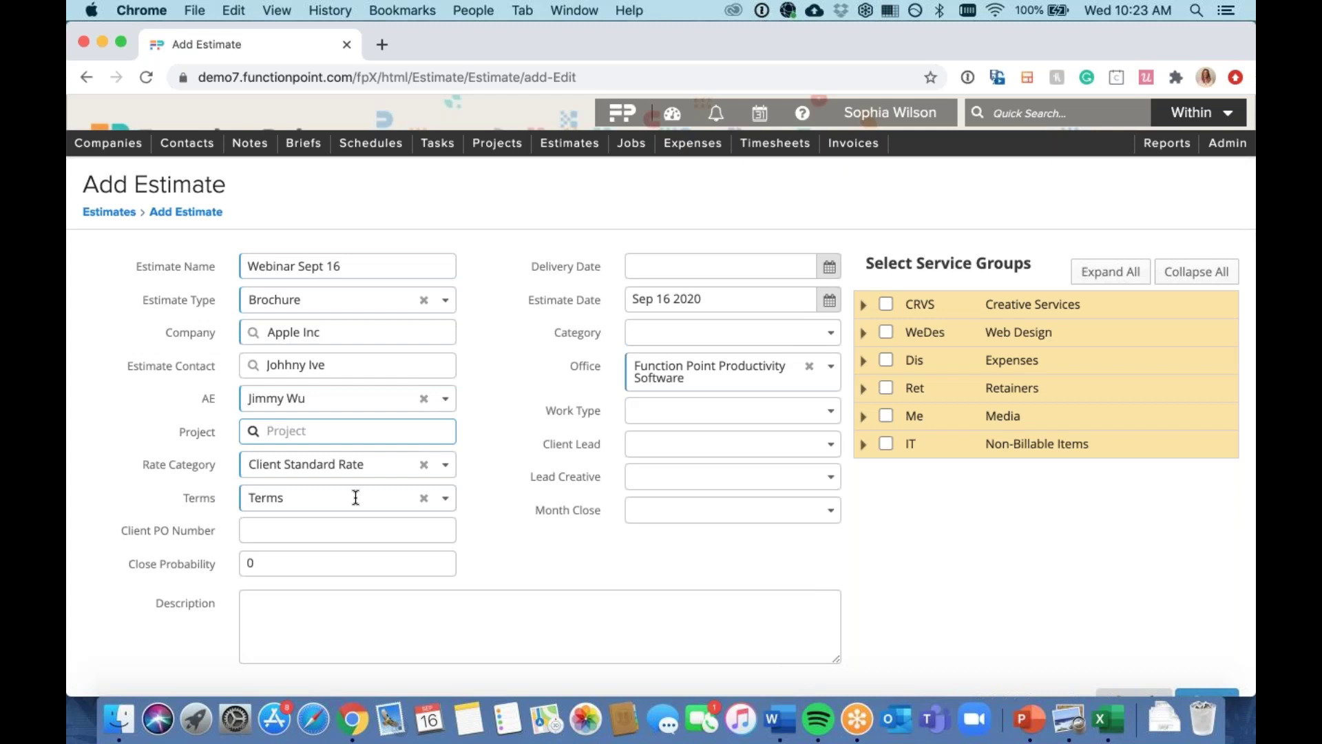
left_click(445, 465)
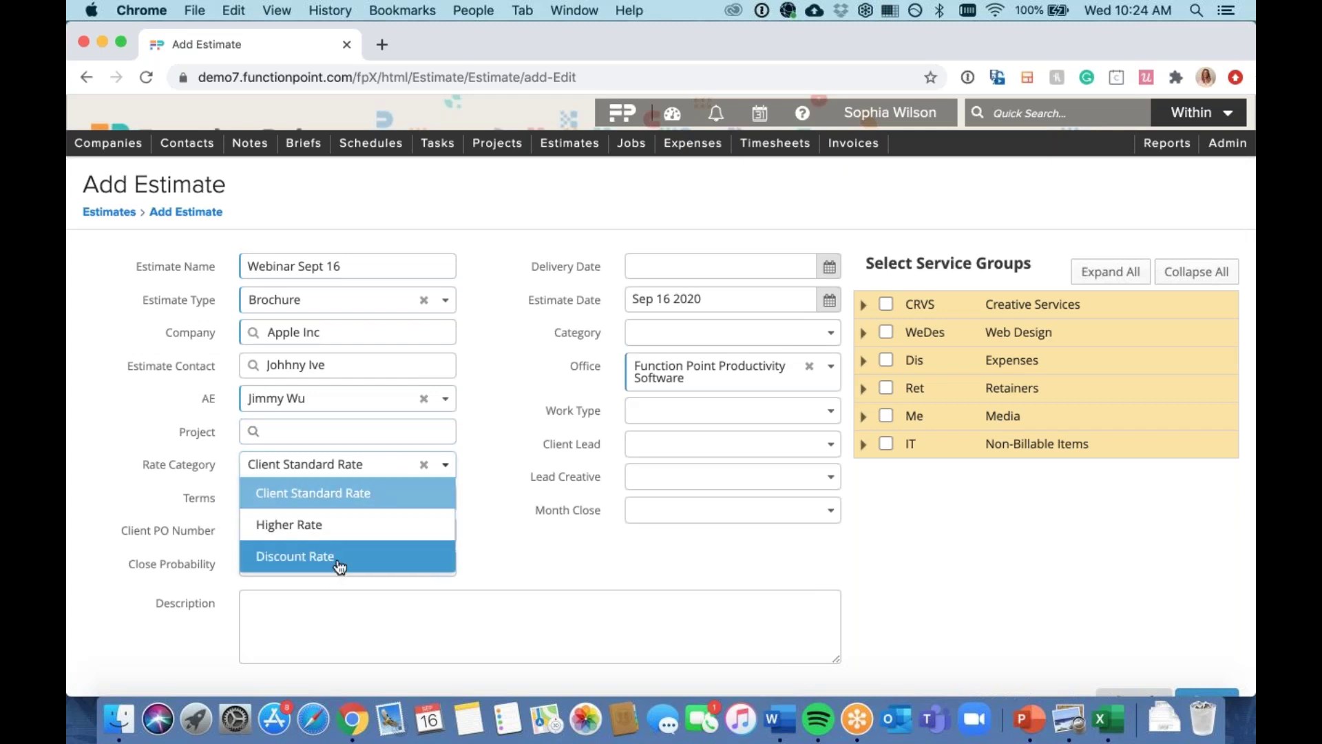
left_click(529, 393)
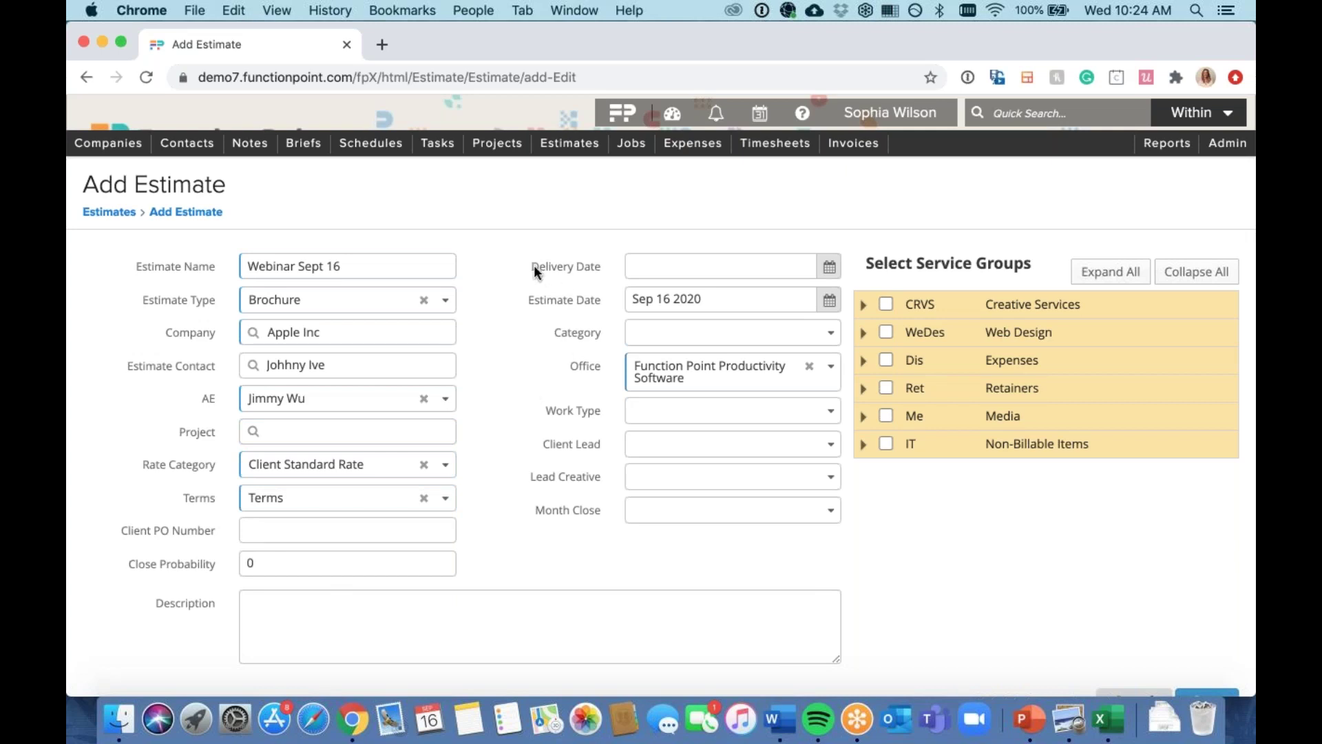
left_click_drag(531, 266, 610, 270)
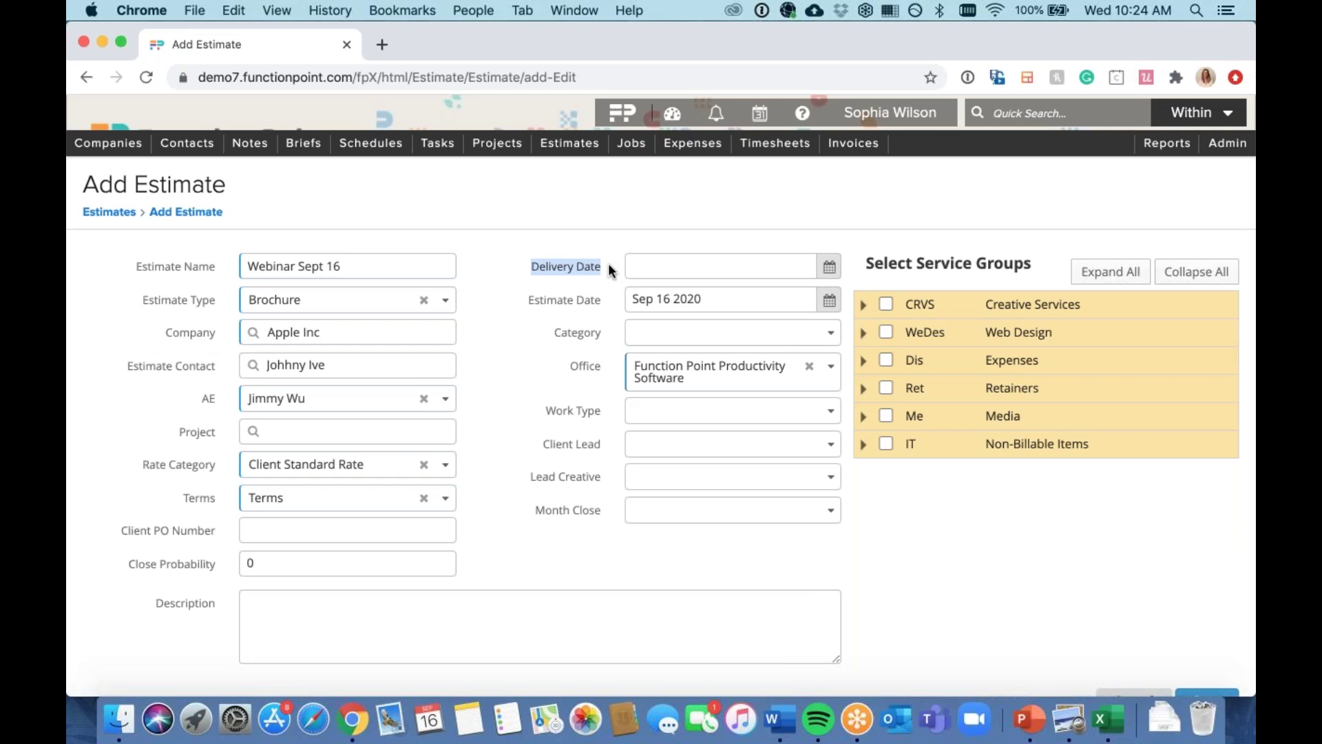
left_click(578, 329)
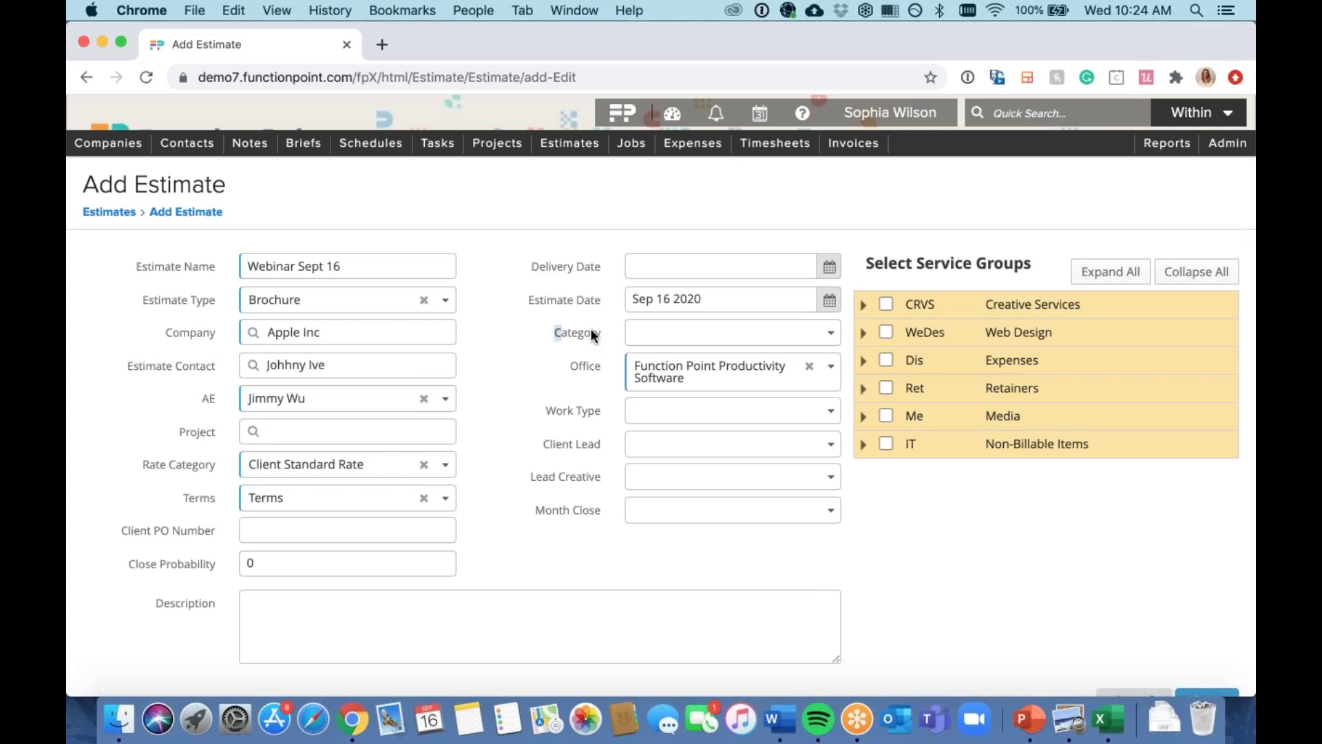
left_click(602, 329)
left_click(831, 335)
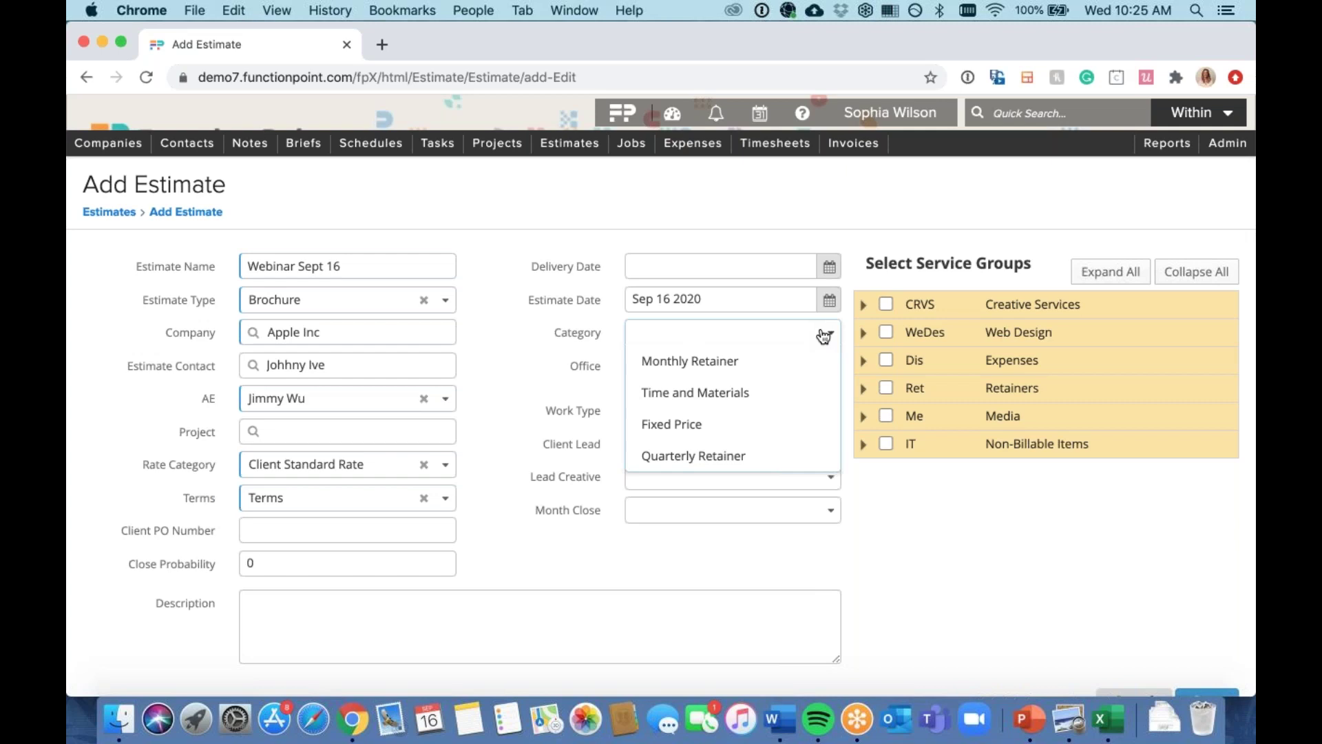
left_click(510, 409)
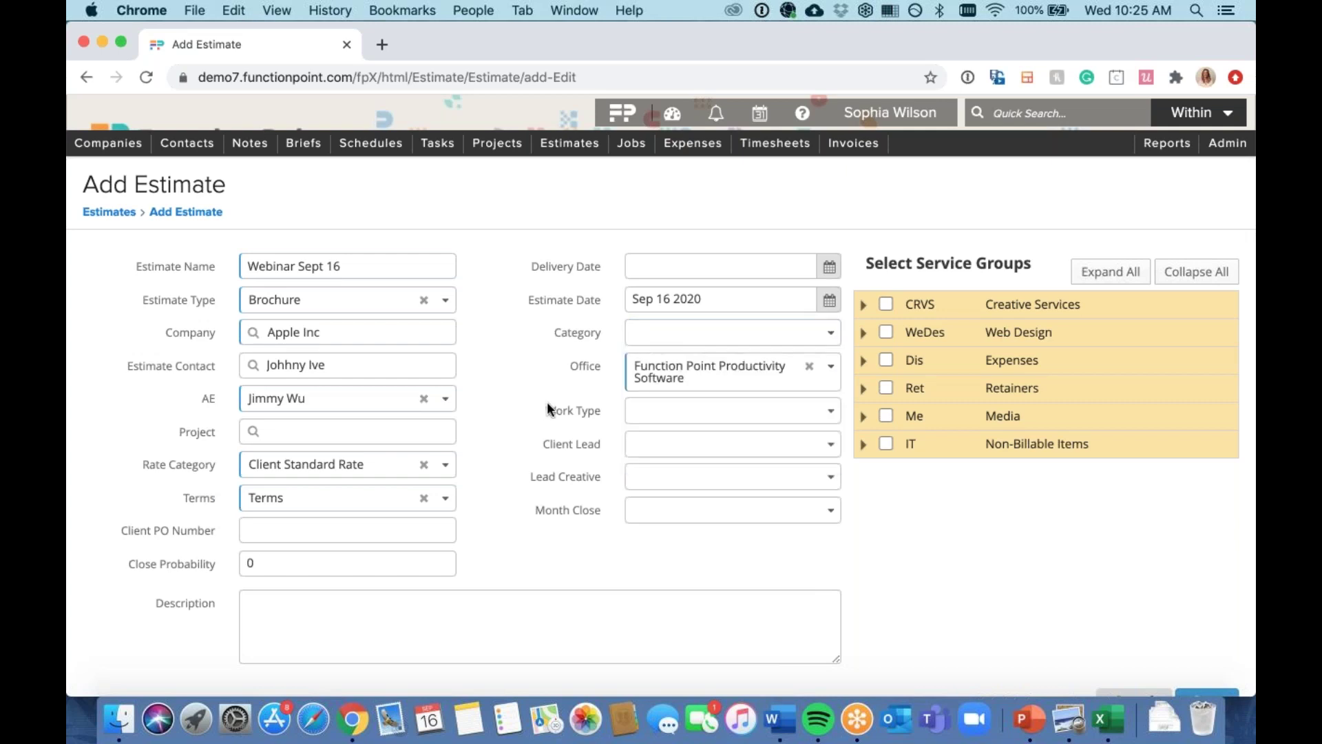
Step: Review the work type options and the lead fields of the estimate, including the staff available as Client Lead
left_click_drag(602, 444, 533, 475)
left_click(529, 477)
left_click(607, 471)
left_click(662, 411)
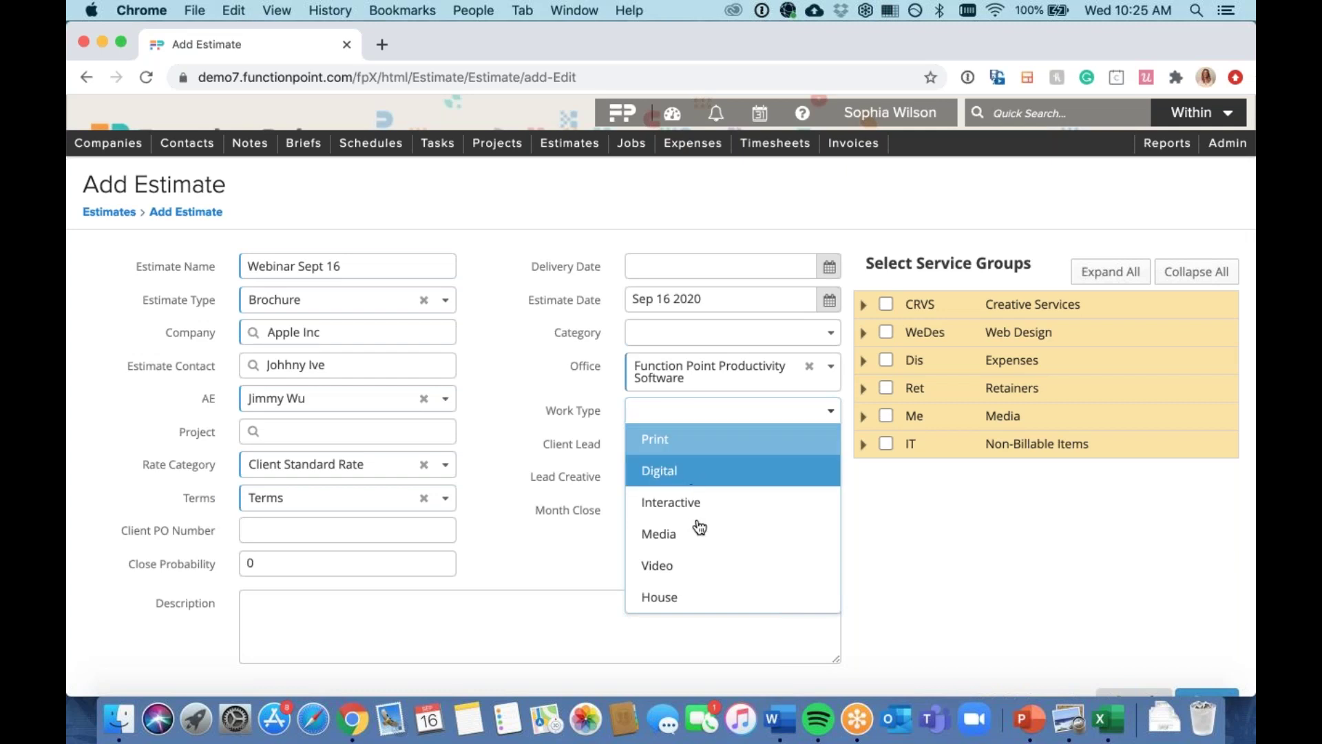
scroll(699, 527, "down", 1)
scroll(699, 527, "up", 1)
left_click(503, 419)
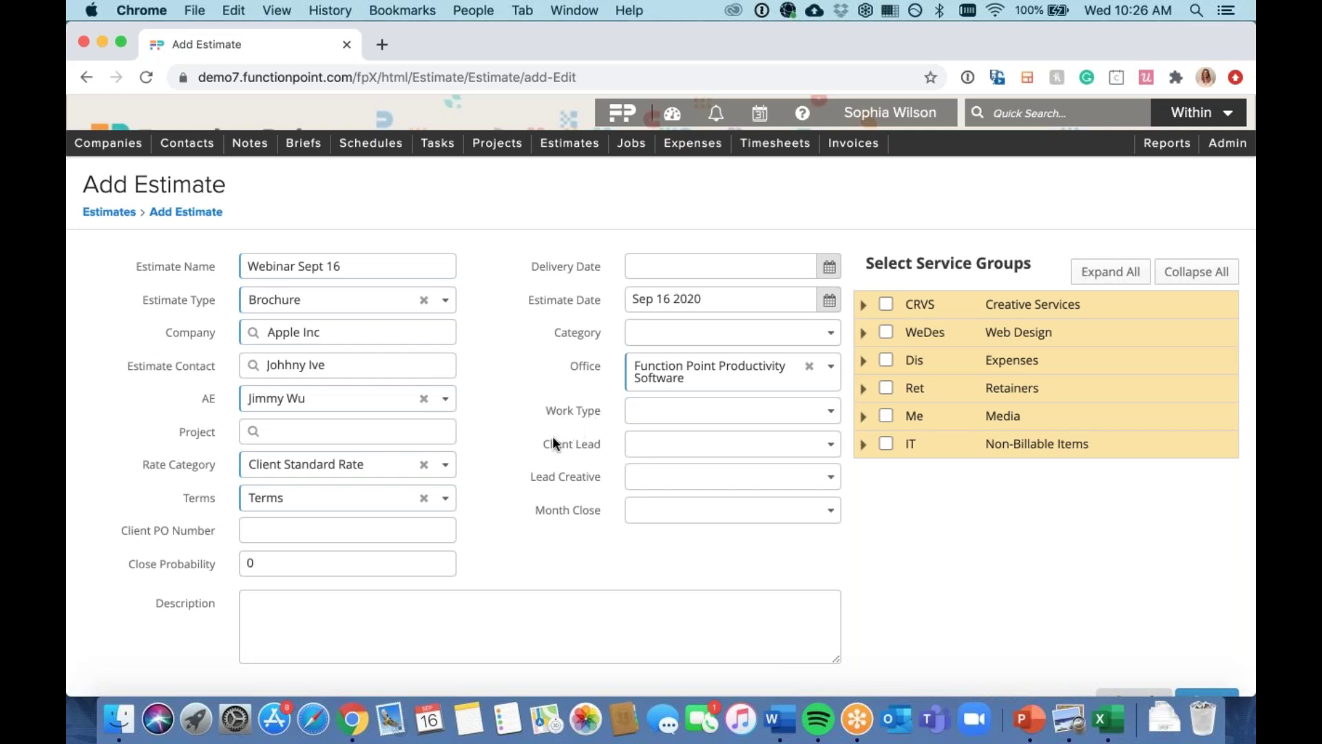
left_click(652, 443)
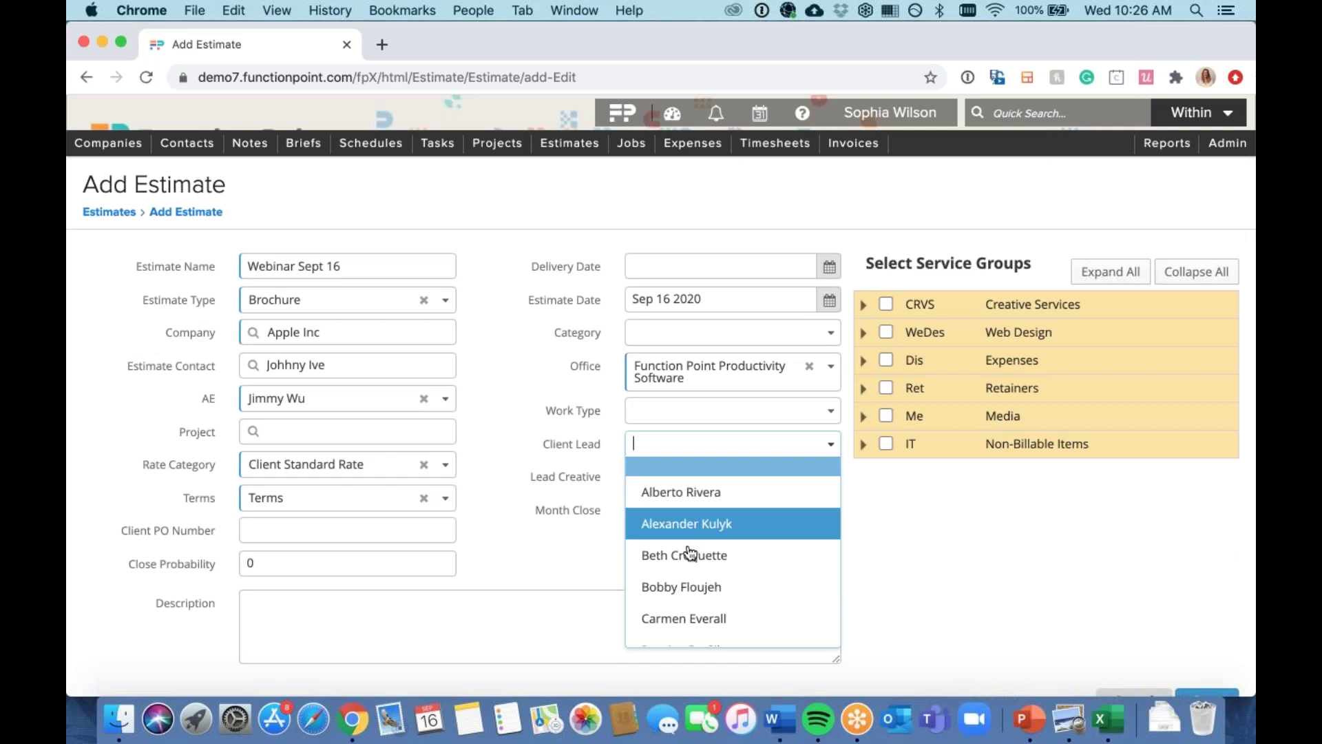
scroll(682, 554, "down", 4)
scroll(689, 553, "down", 5)
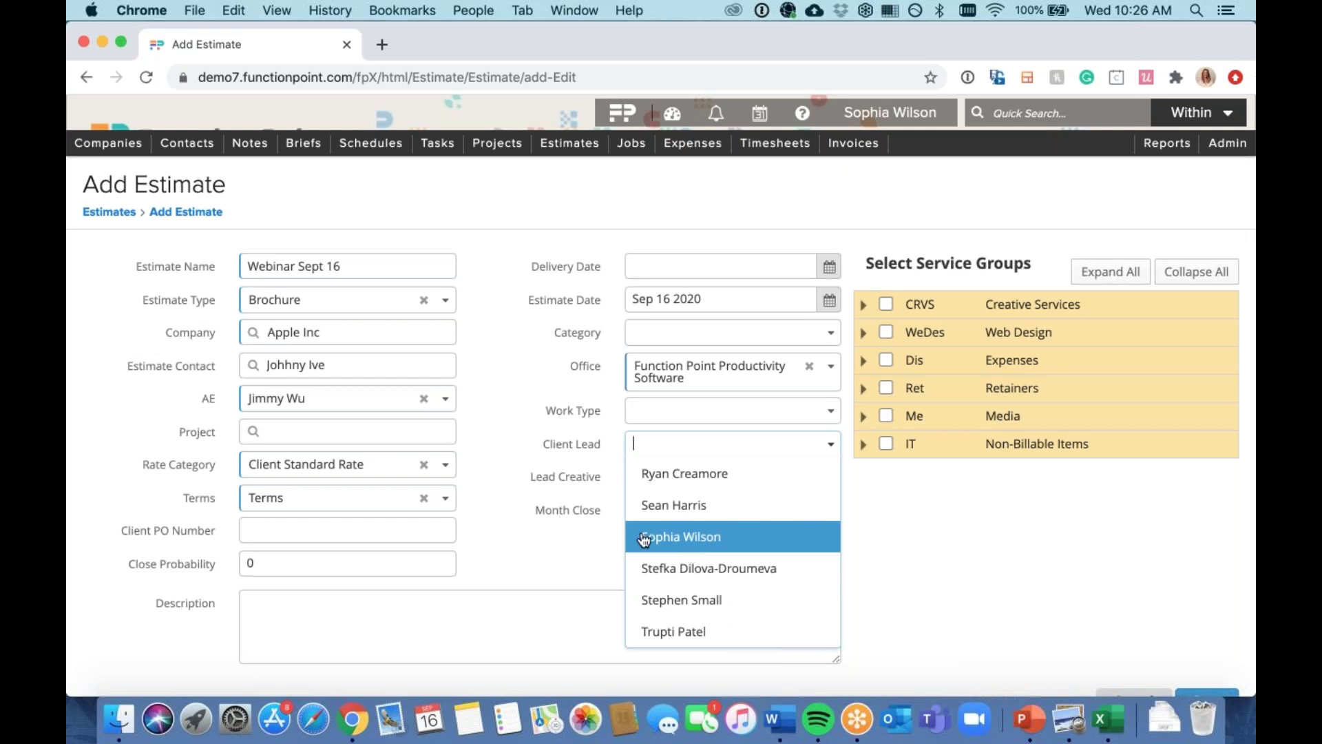
left_click(493, 372)
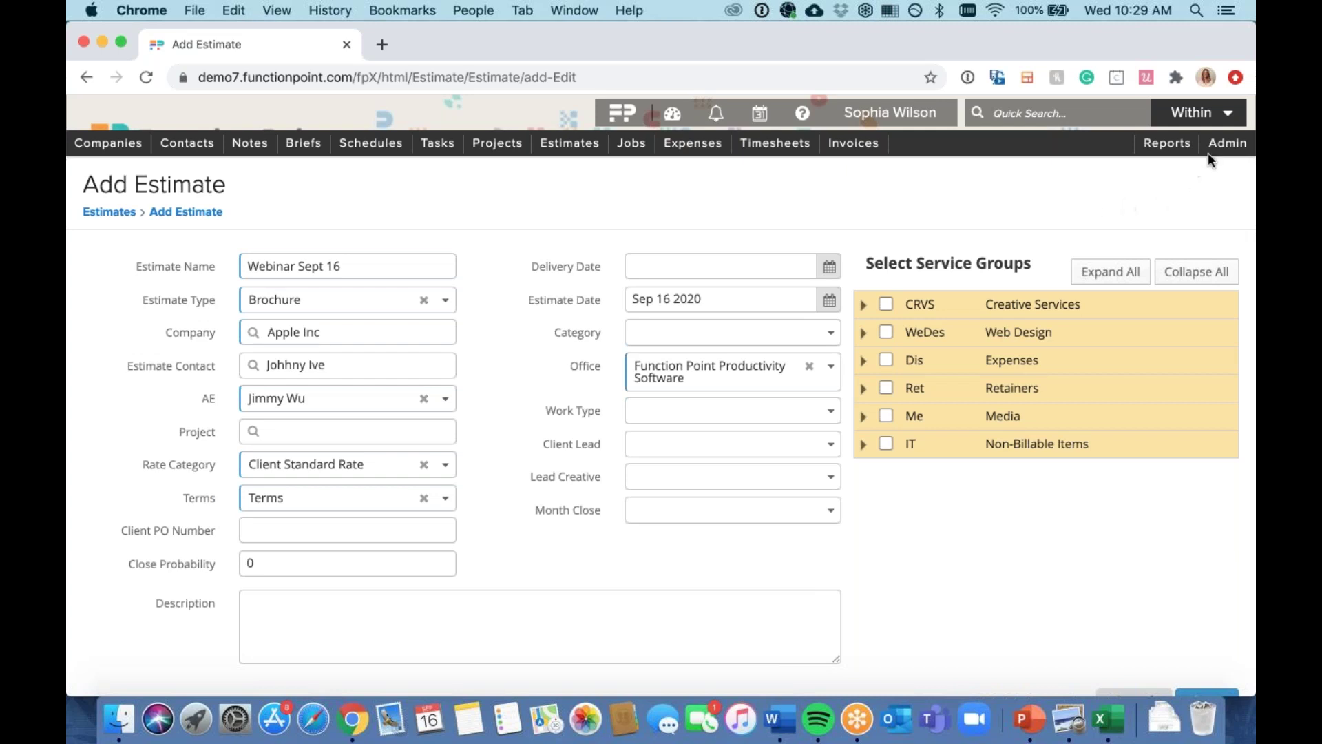
Step: Examine the Track settings in System Preferences that control lead contacts, skills and work type
mouse_move(1217, 148)
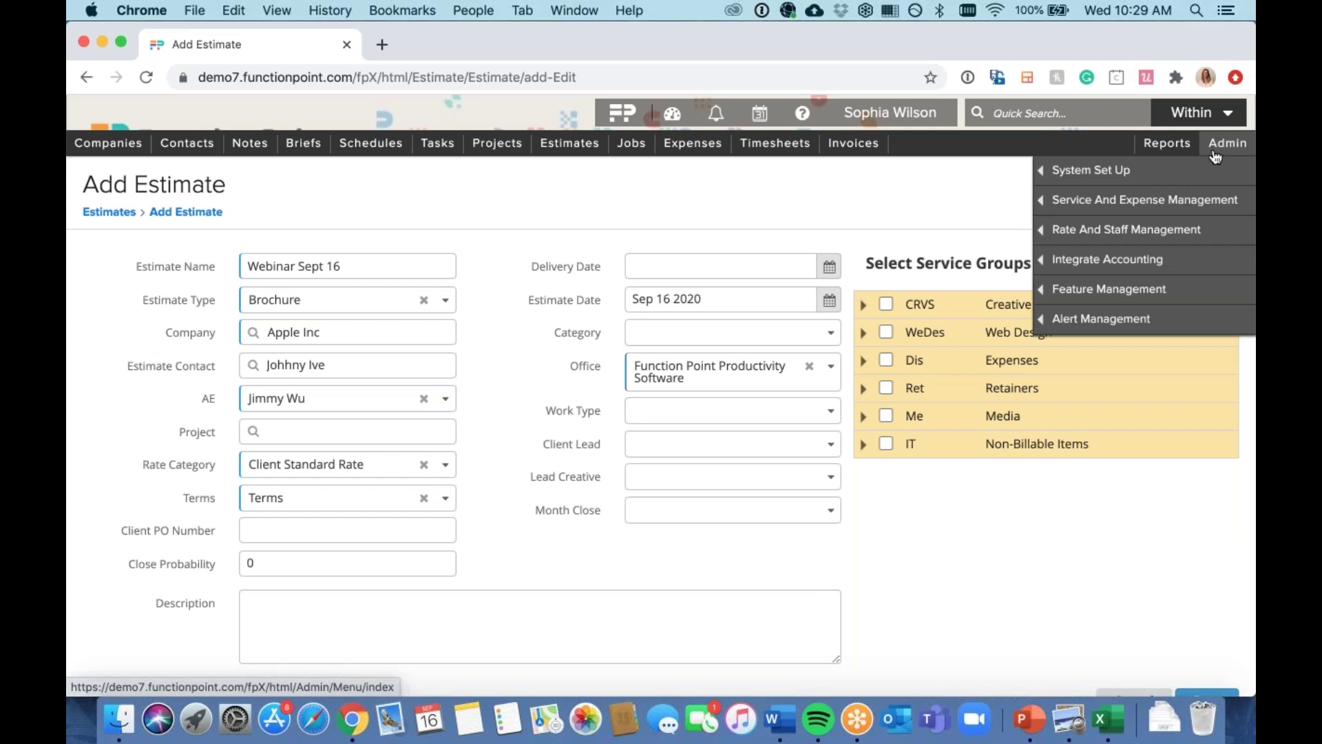
mouse_move(1171, 173)
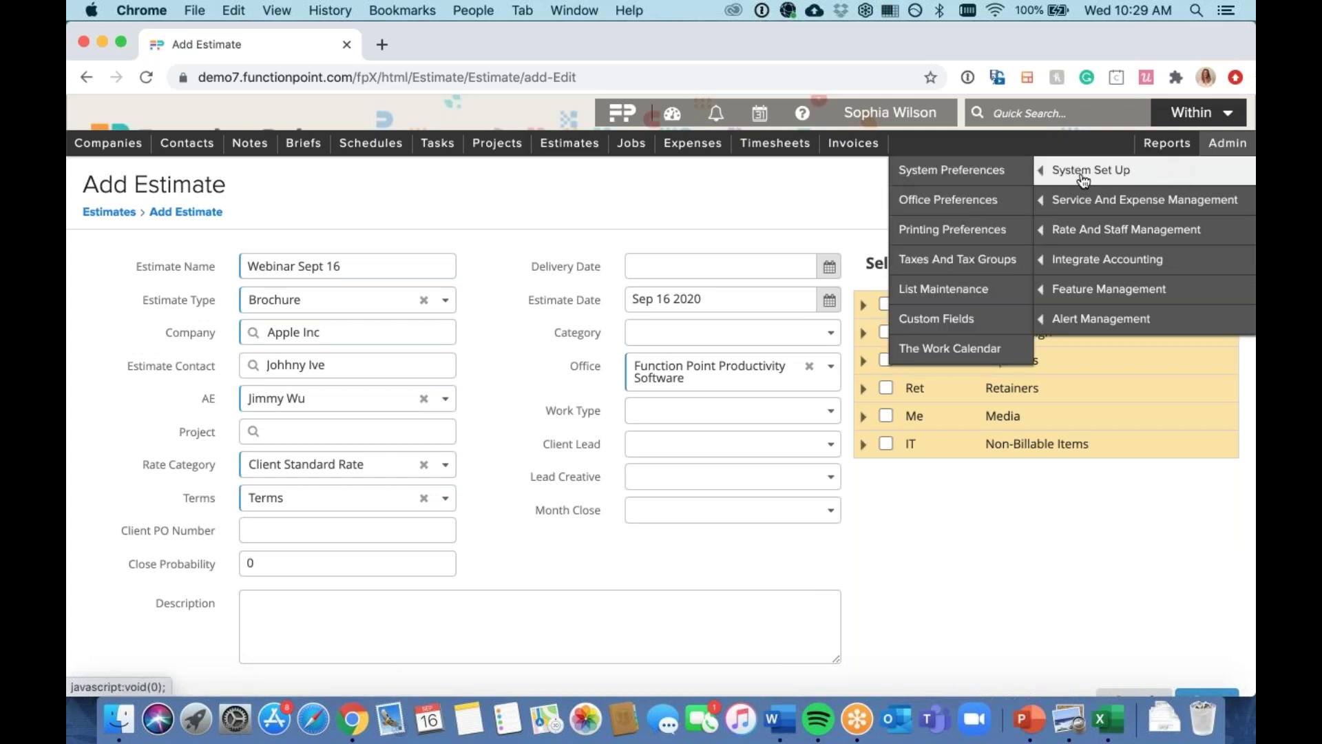
left_click(948, 170)
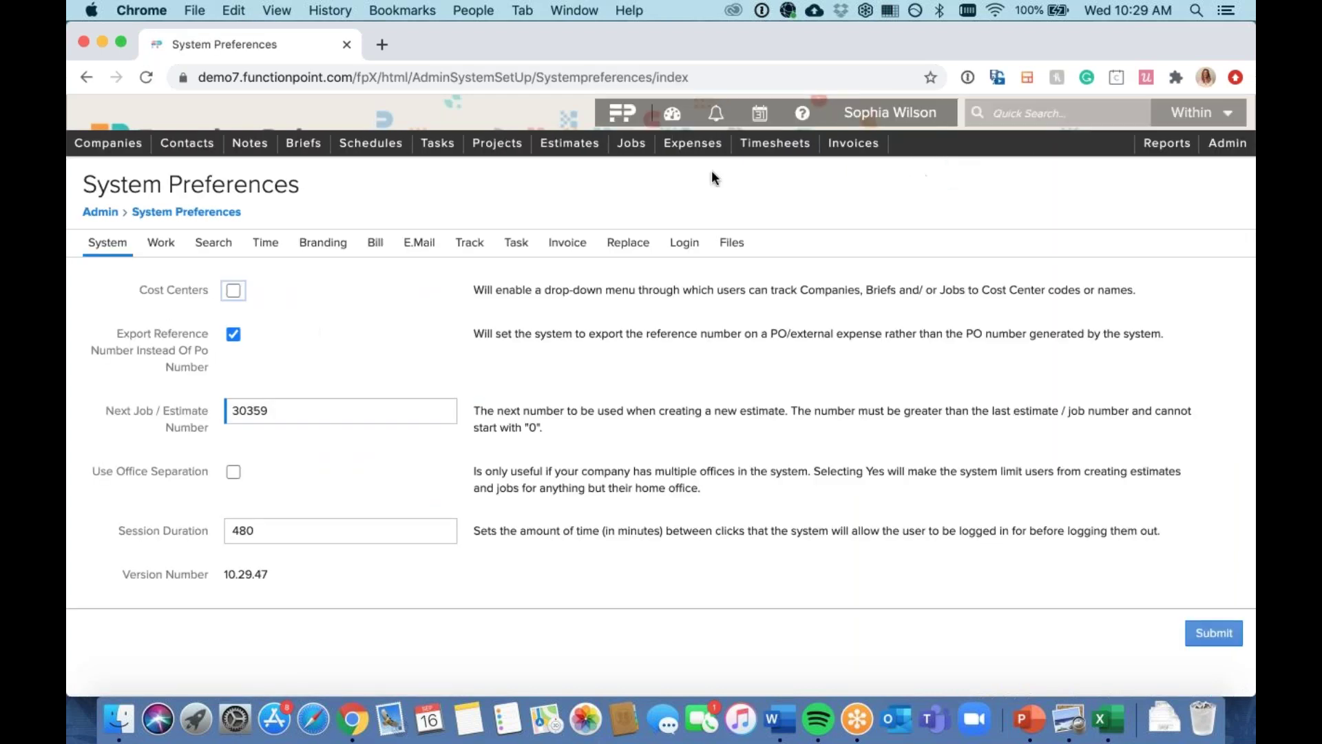
left_click(470, 242)
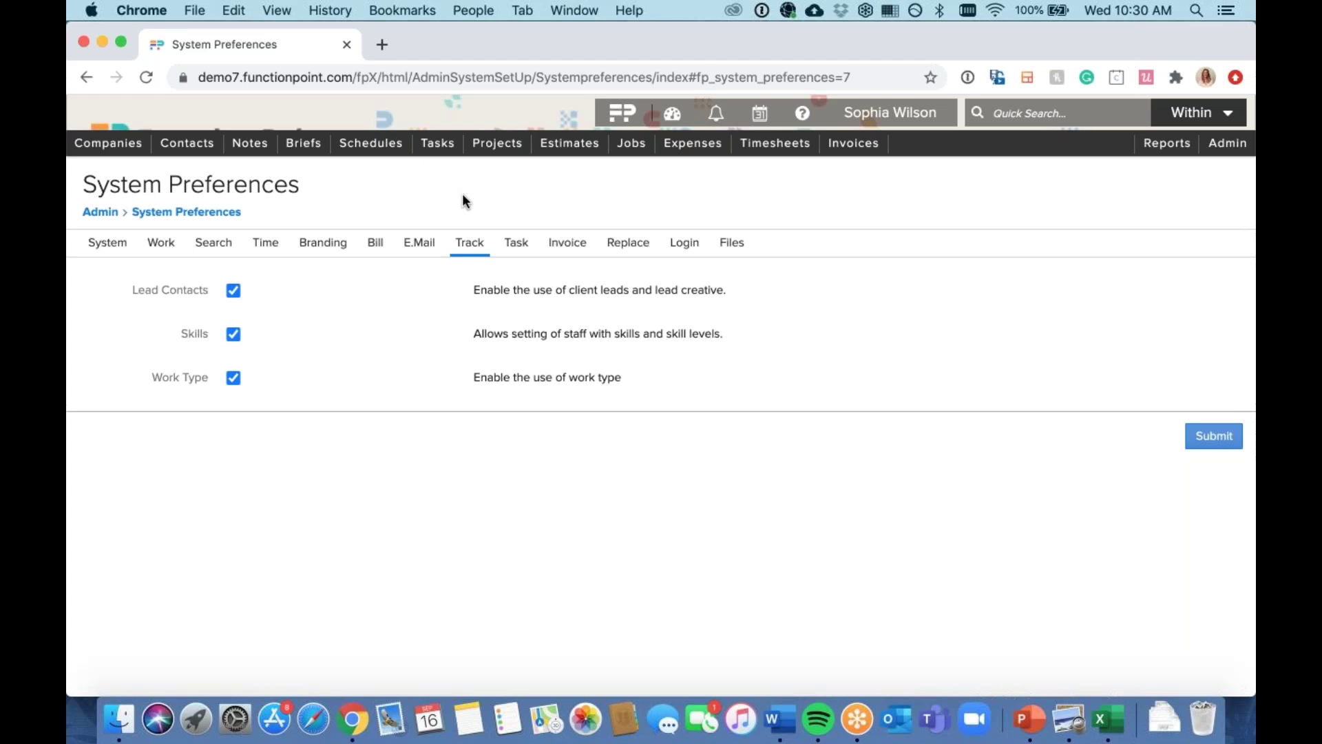
Step: Start a new schedule from the Corporate Website Schedule template and auto-fill the form from the template details
mouse_move(354, 146)
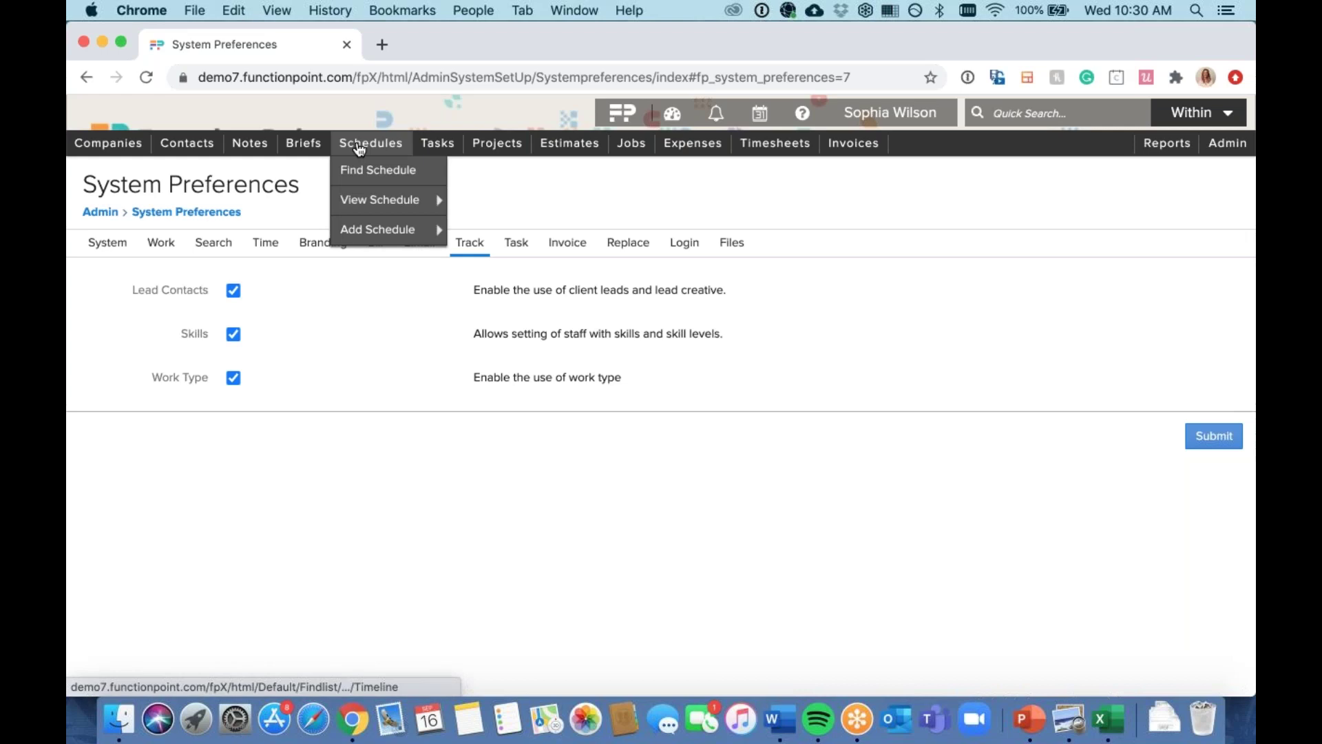
mouse_move(352, 232)
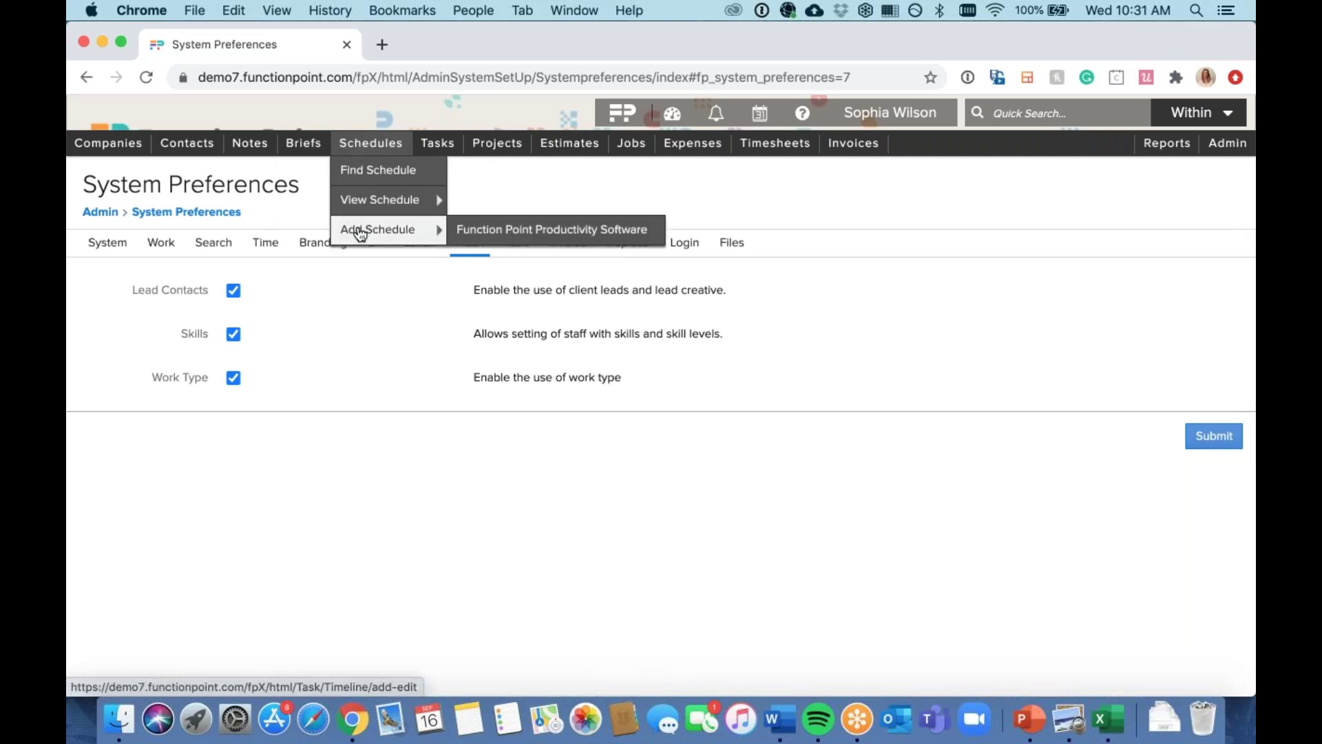
left_click(361, 231)
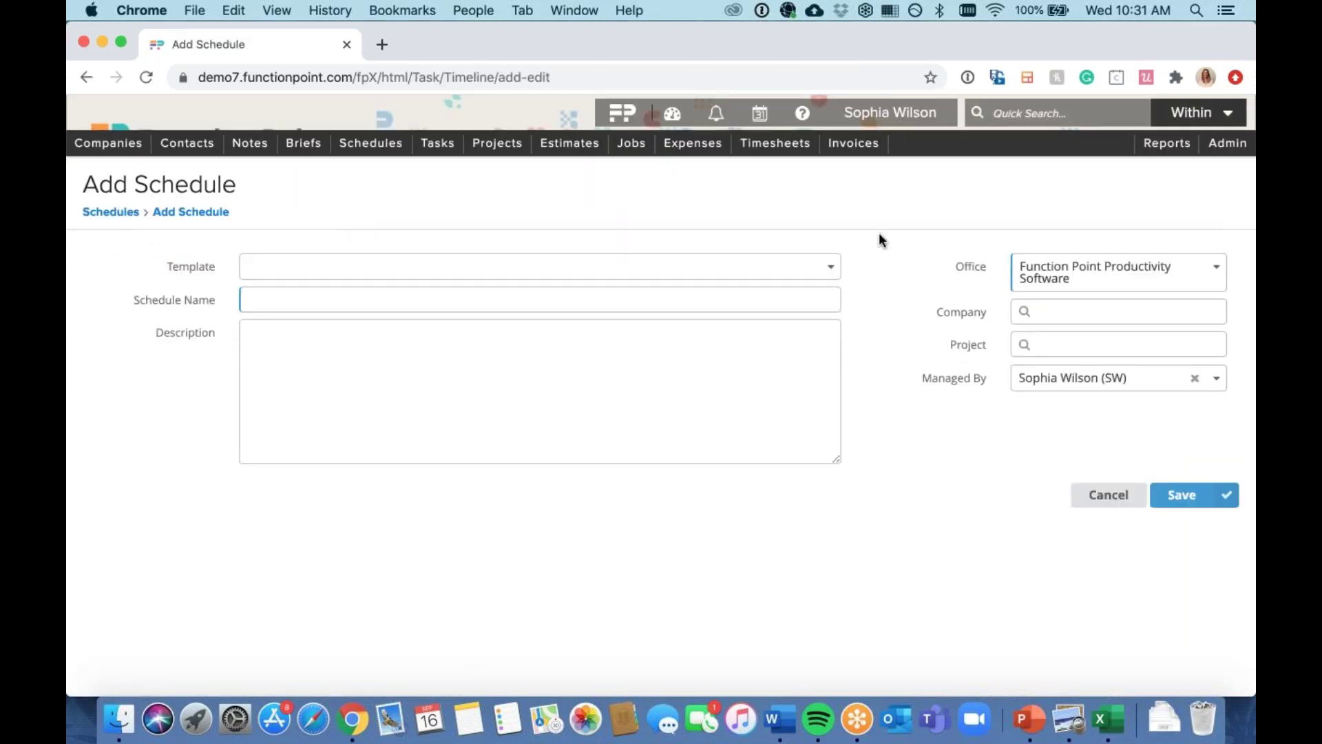
left_click(827, 268)
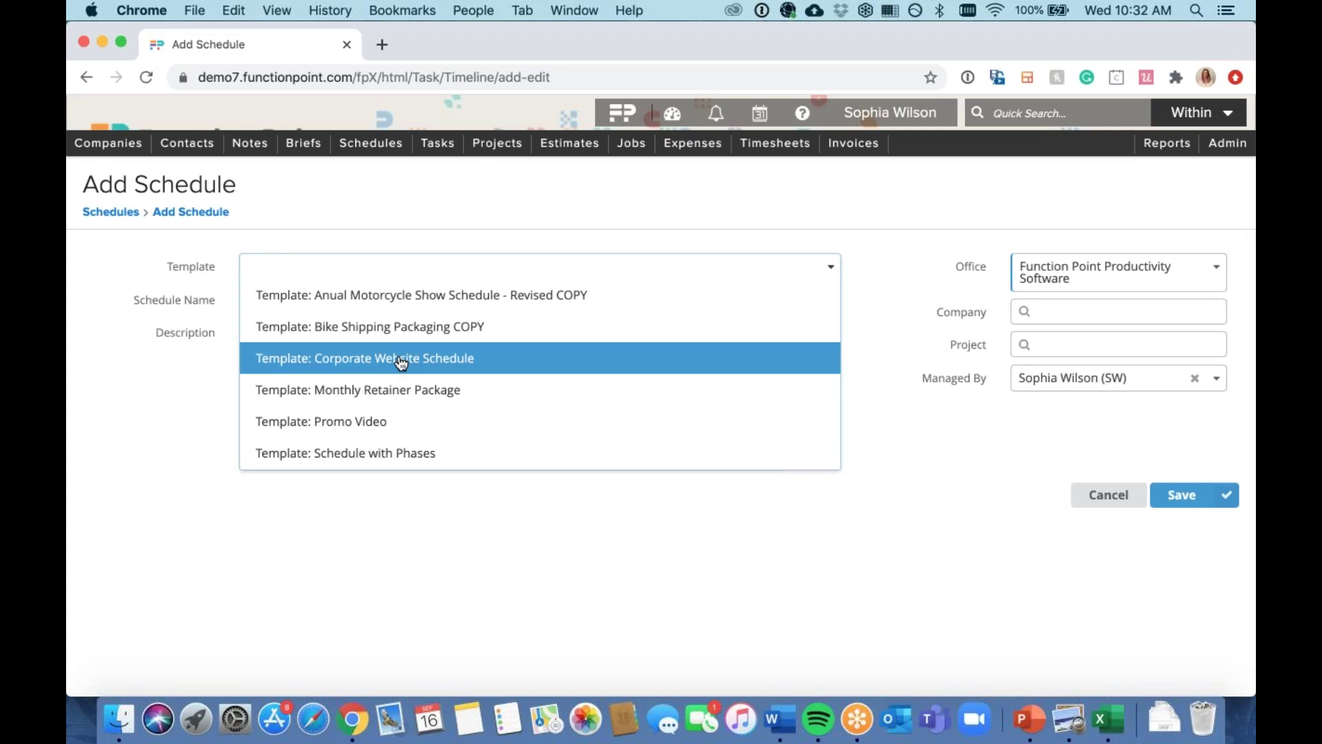
scroll(400, 363, "down", 3)
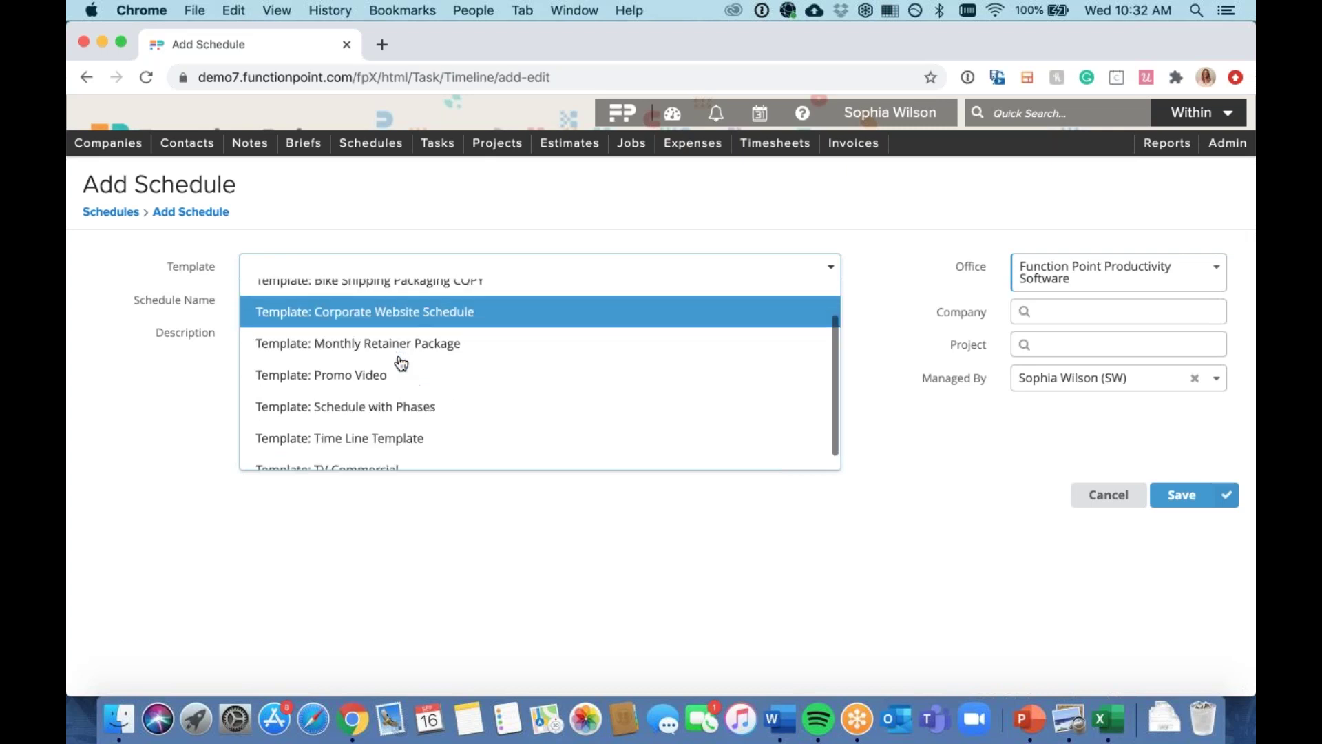
scroll(386, 365, "up", 3)
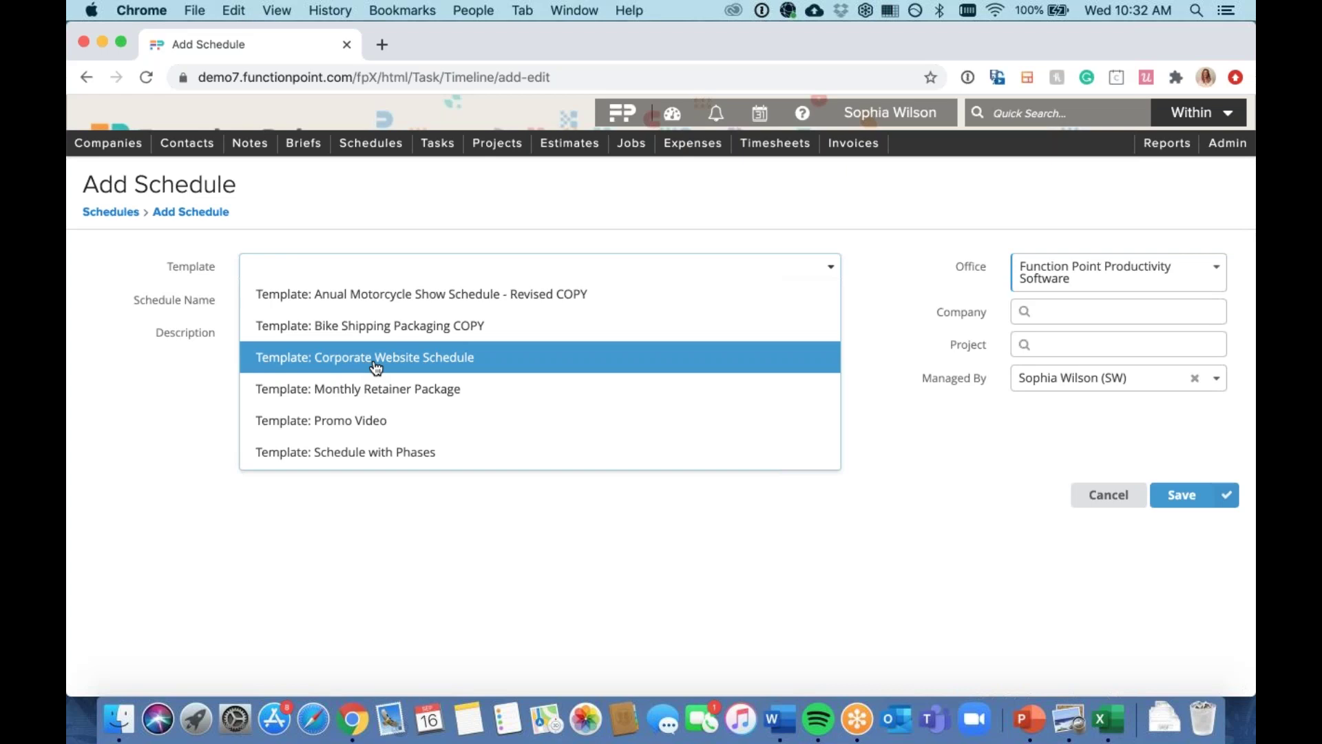
left_click(376, 365)
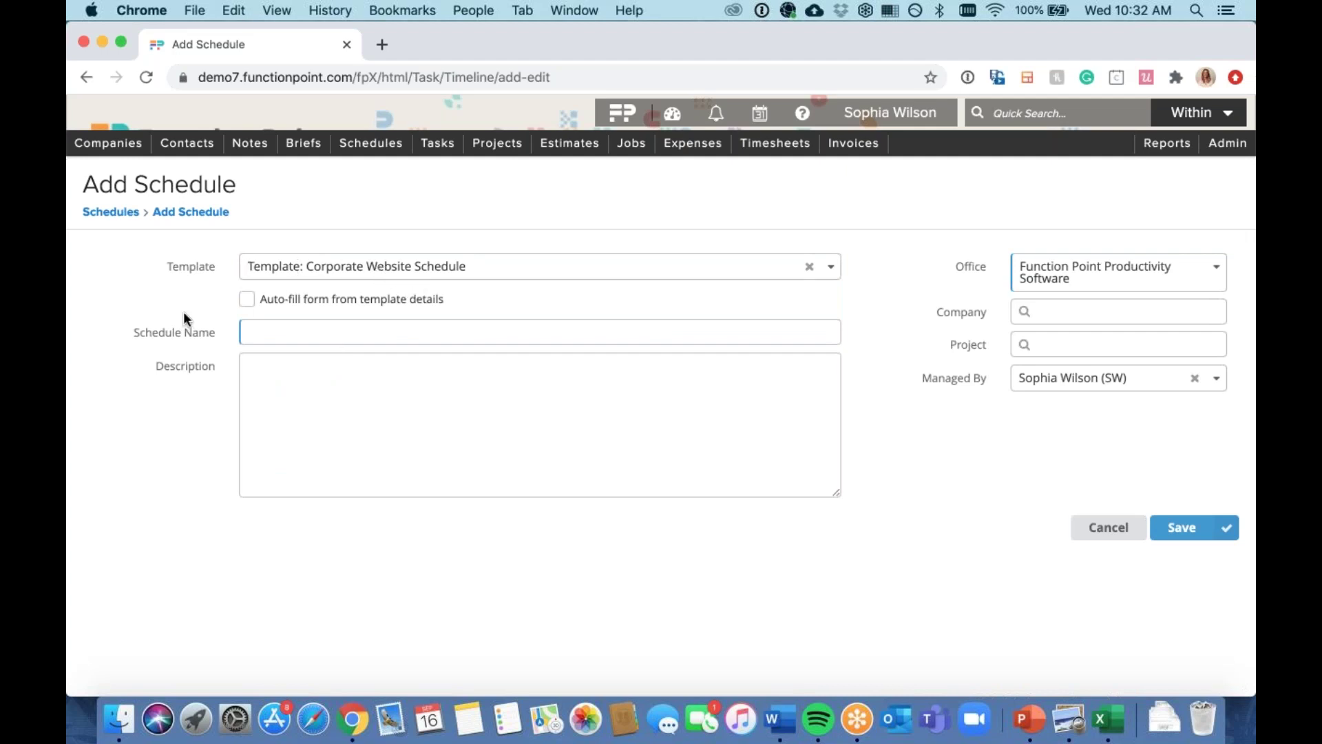
left_click(246, 300)
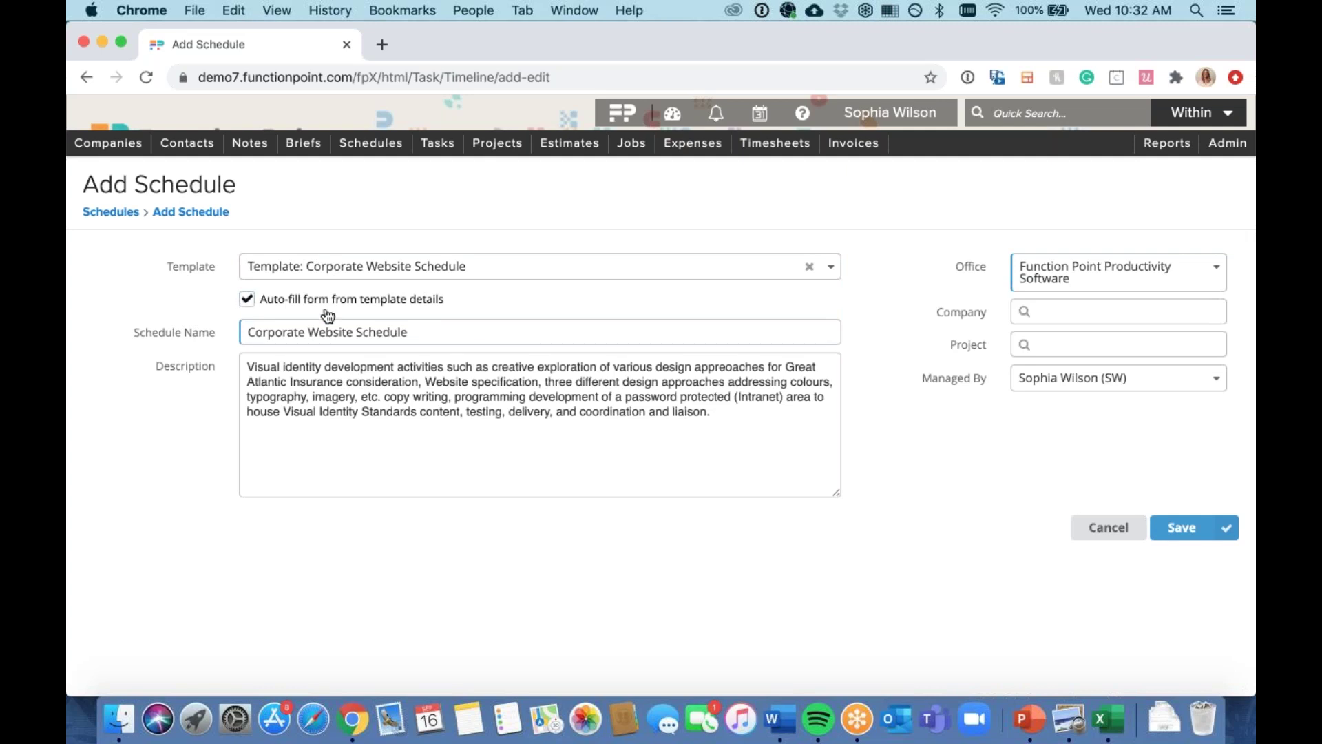
Step: Extend the schedule name to "Corporate Website Schedule - Webinar sept 16"
left_click(432, 334)
type("- ")
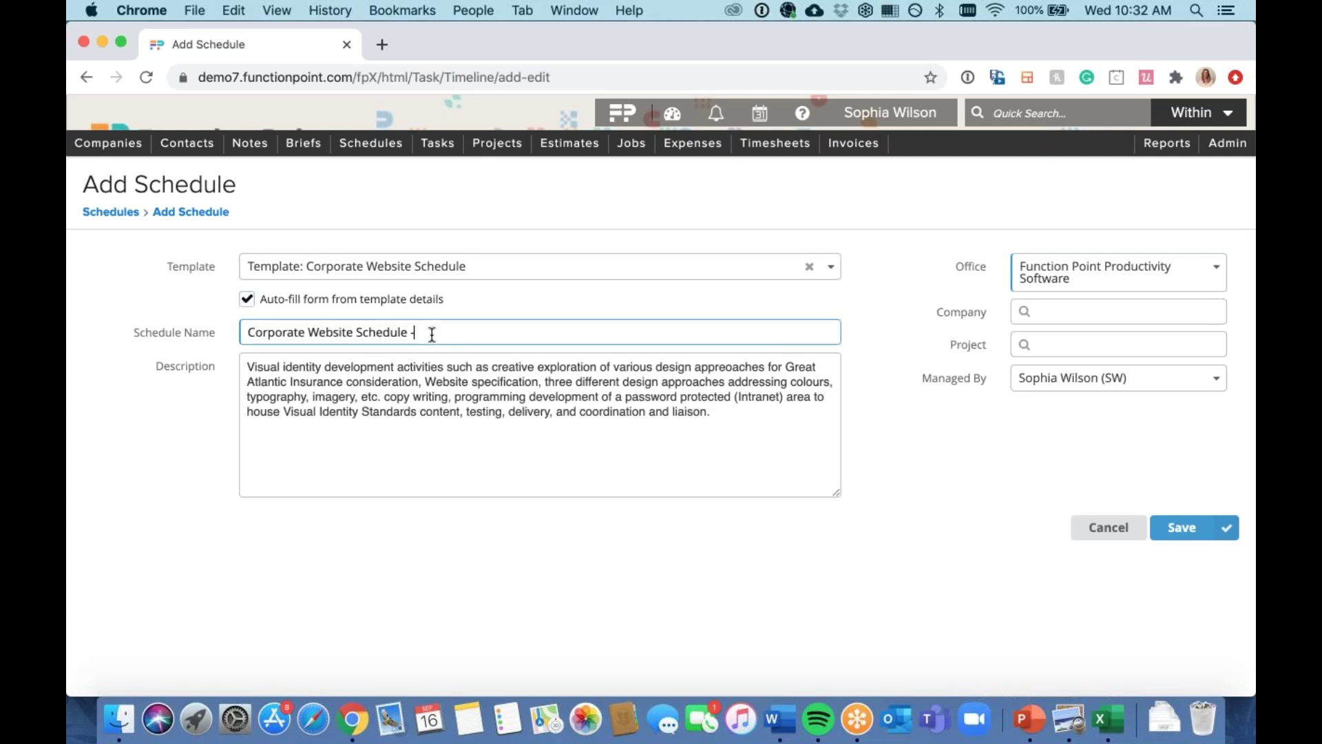
type("Webinar sept 16")
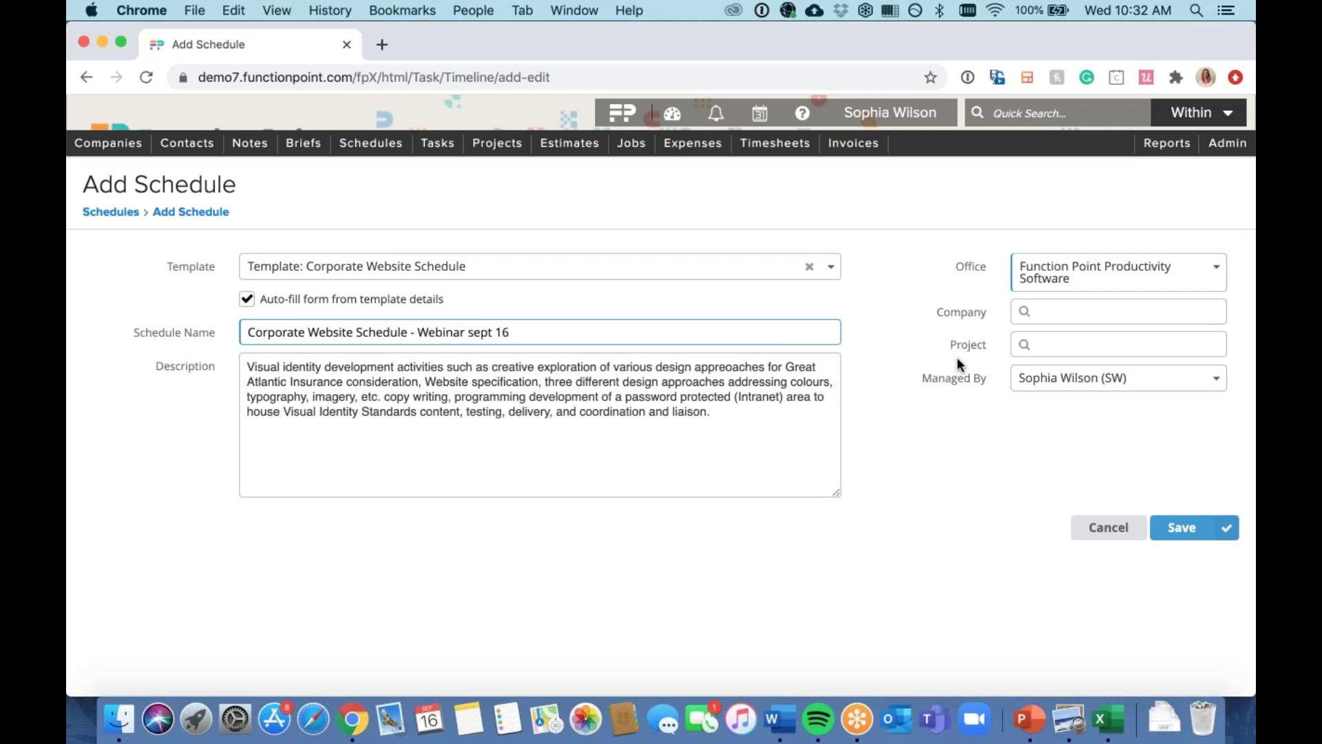
left_click(886, 342)
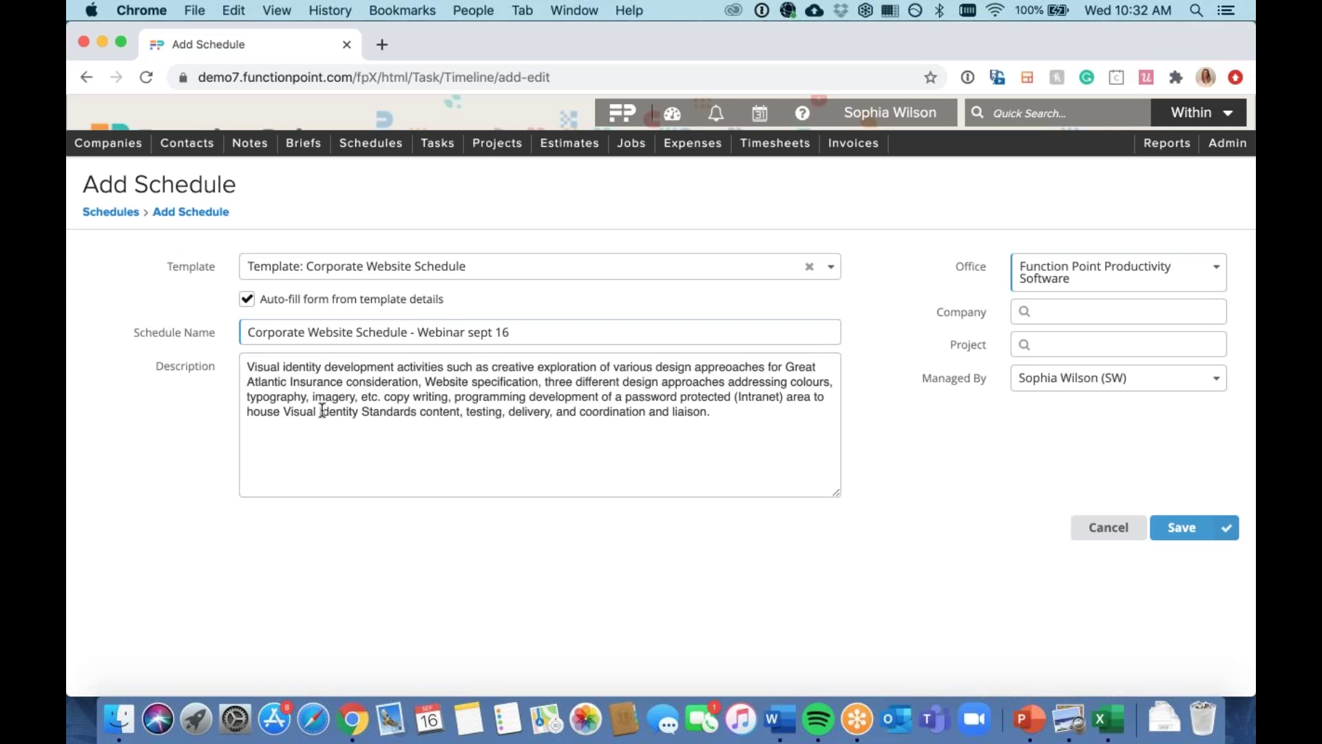
Step: Correct the misspelled word in the first line of the schedule description to "approaches"
left_click(584, 437)
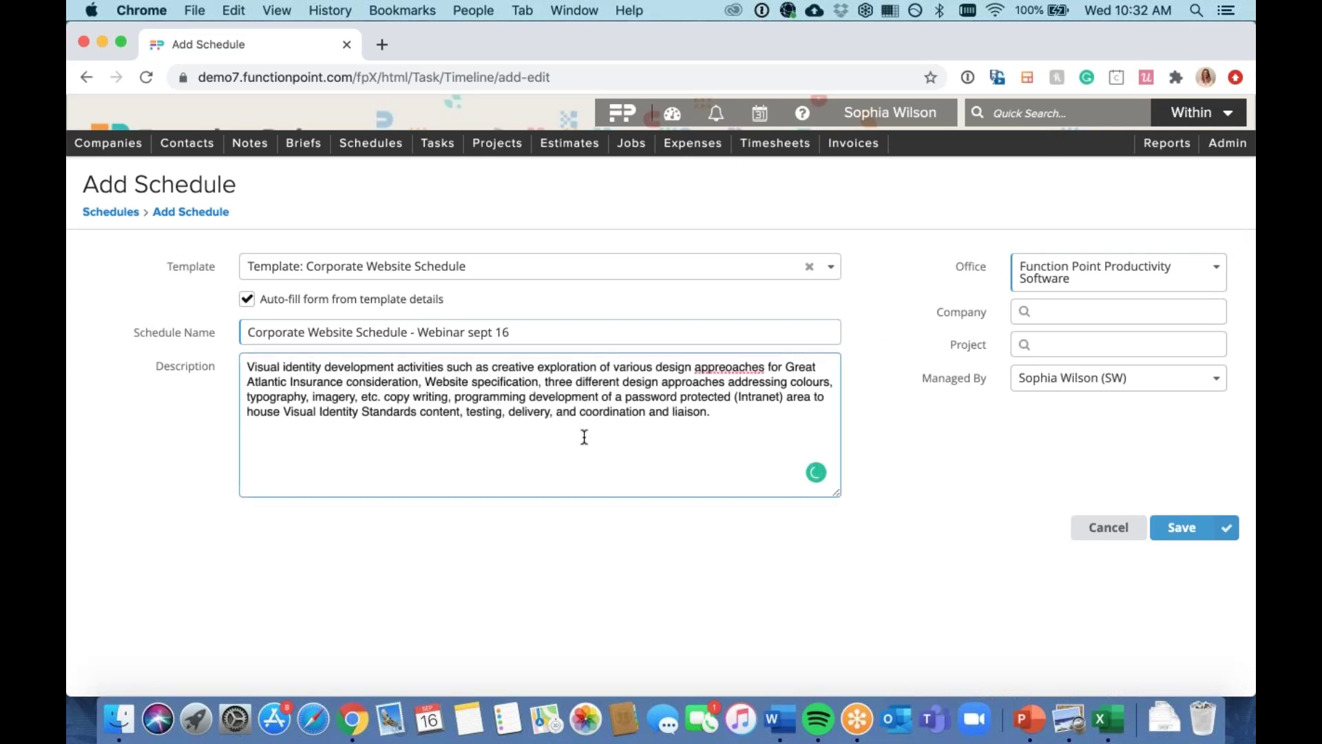
right_click(727, 368)
left_click(749, 370)
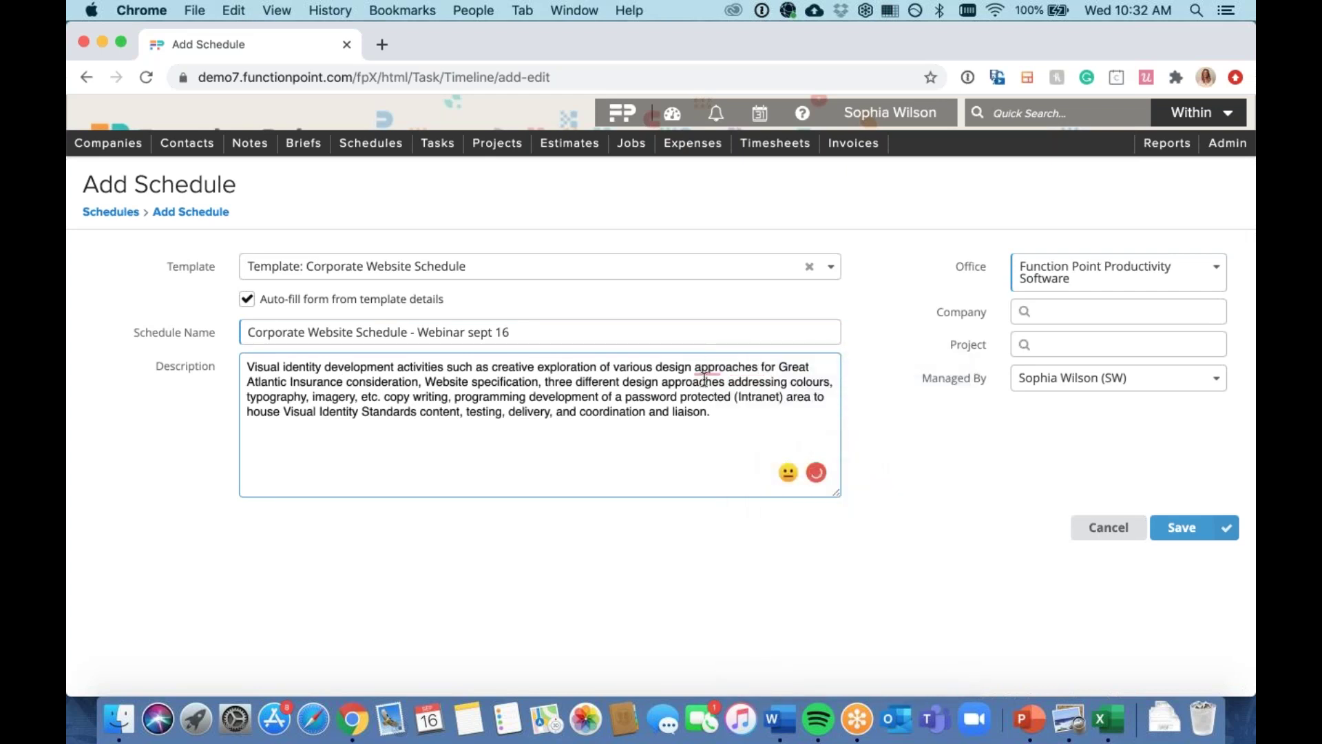
Step: Replace "approaches" with "approach" in the first line of the schedule description using the suggested writing correction
mouse_move(717, 372)
left_click(713, 445)
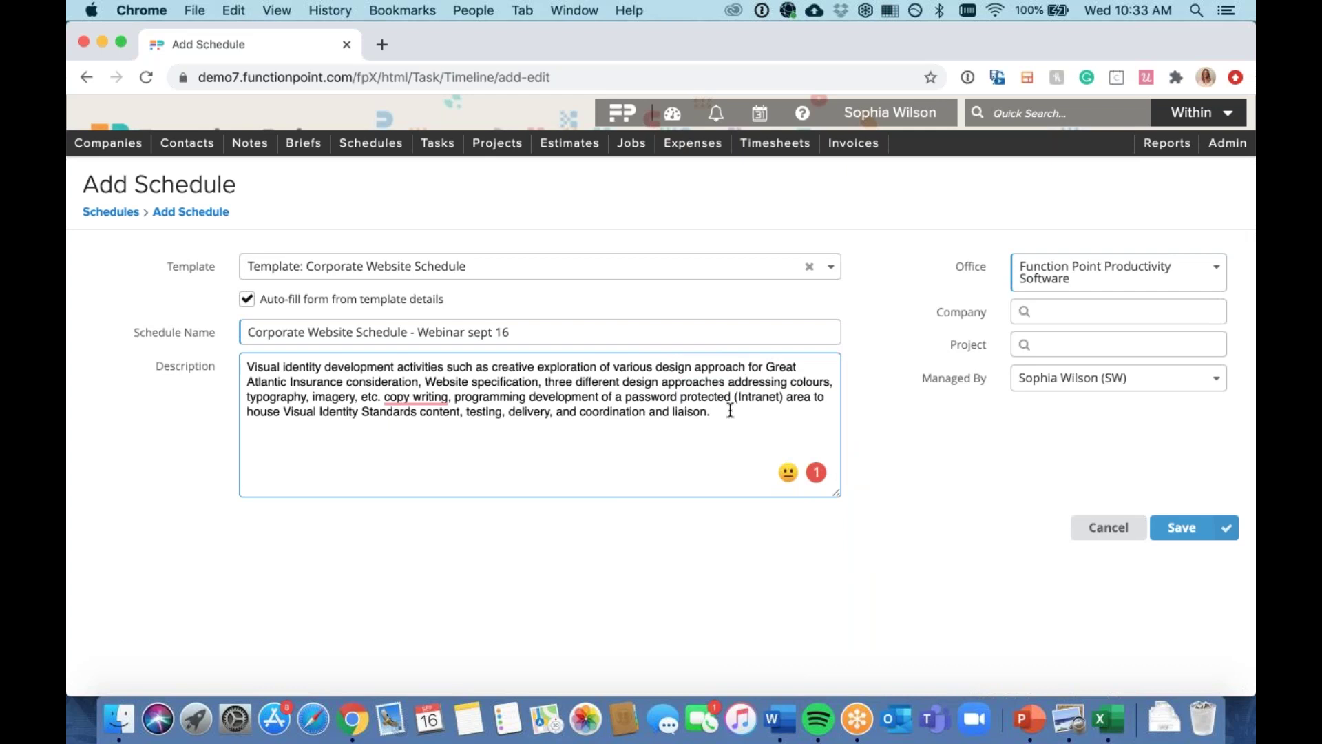
left_click(889, 276)
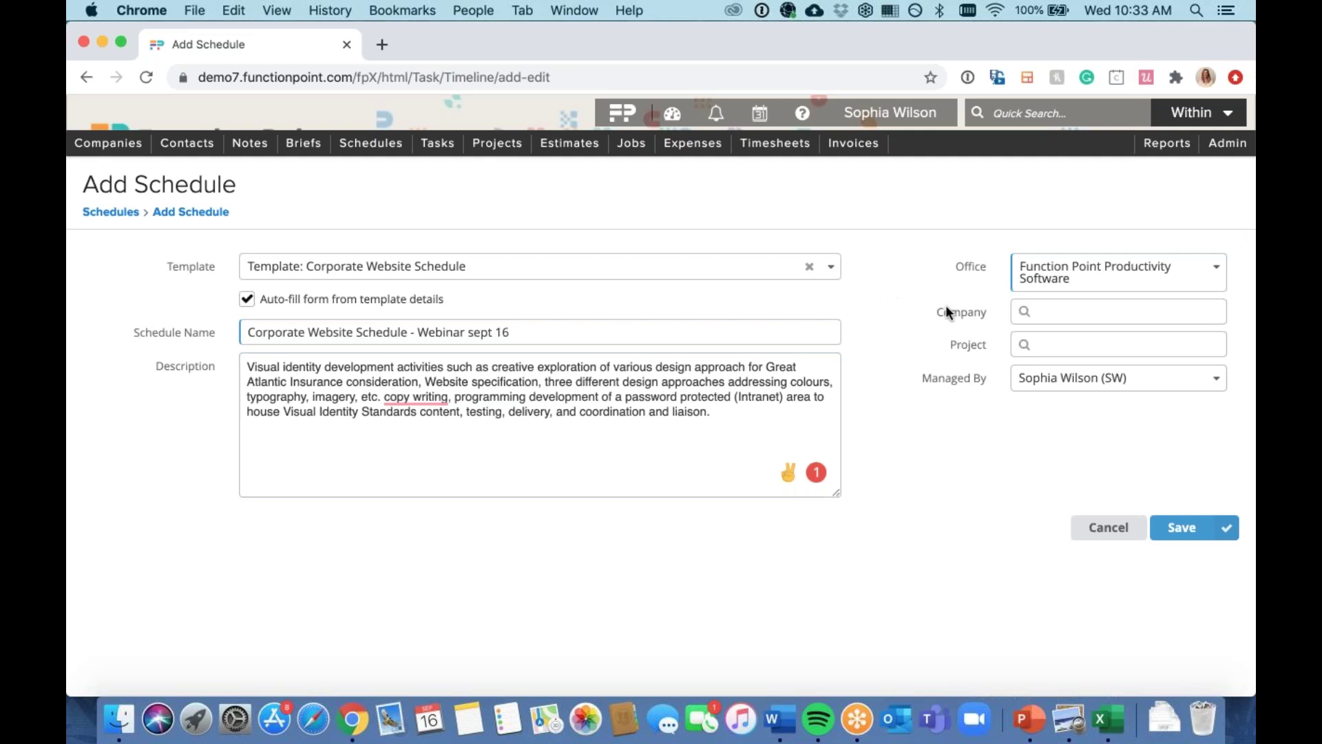
Step: Assign the schedule to the company Apple Inc and save the new schedule
left_click(1043, 310)
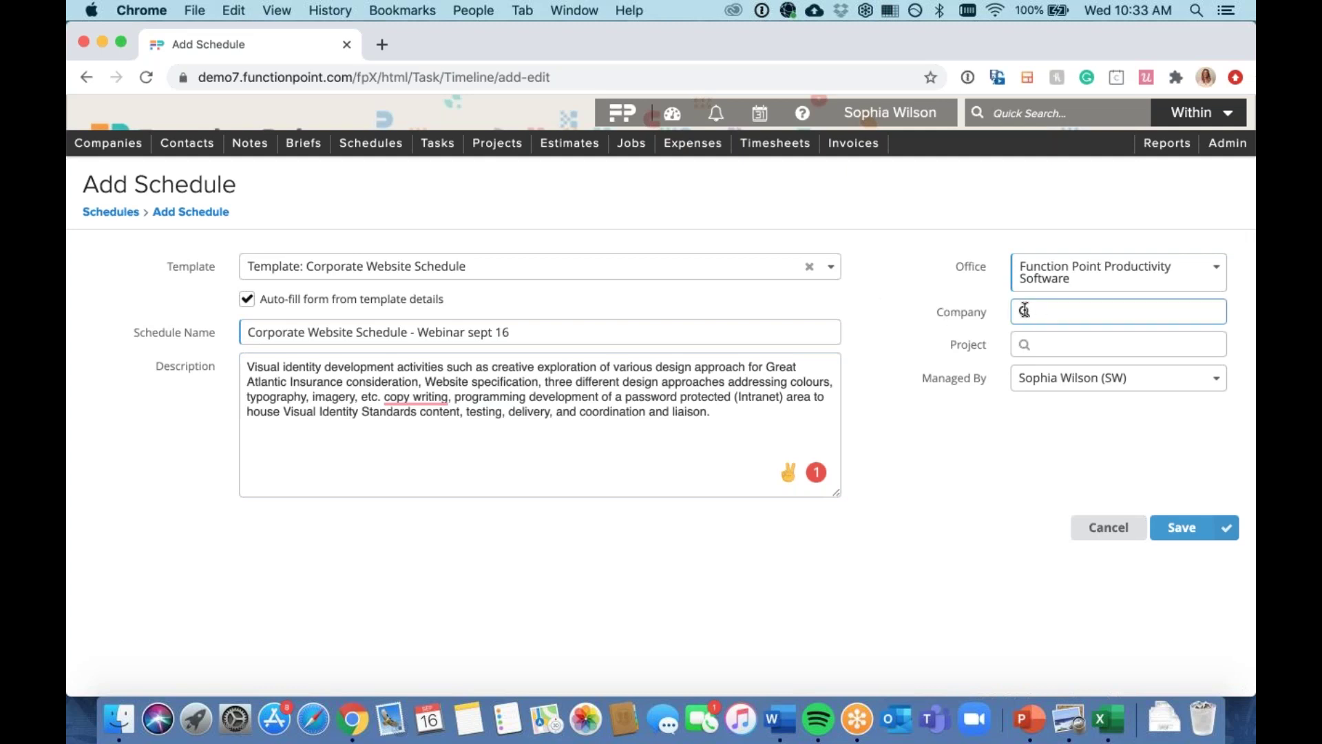
type("apple")
left_click(1028, 346)
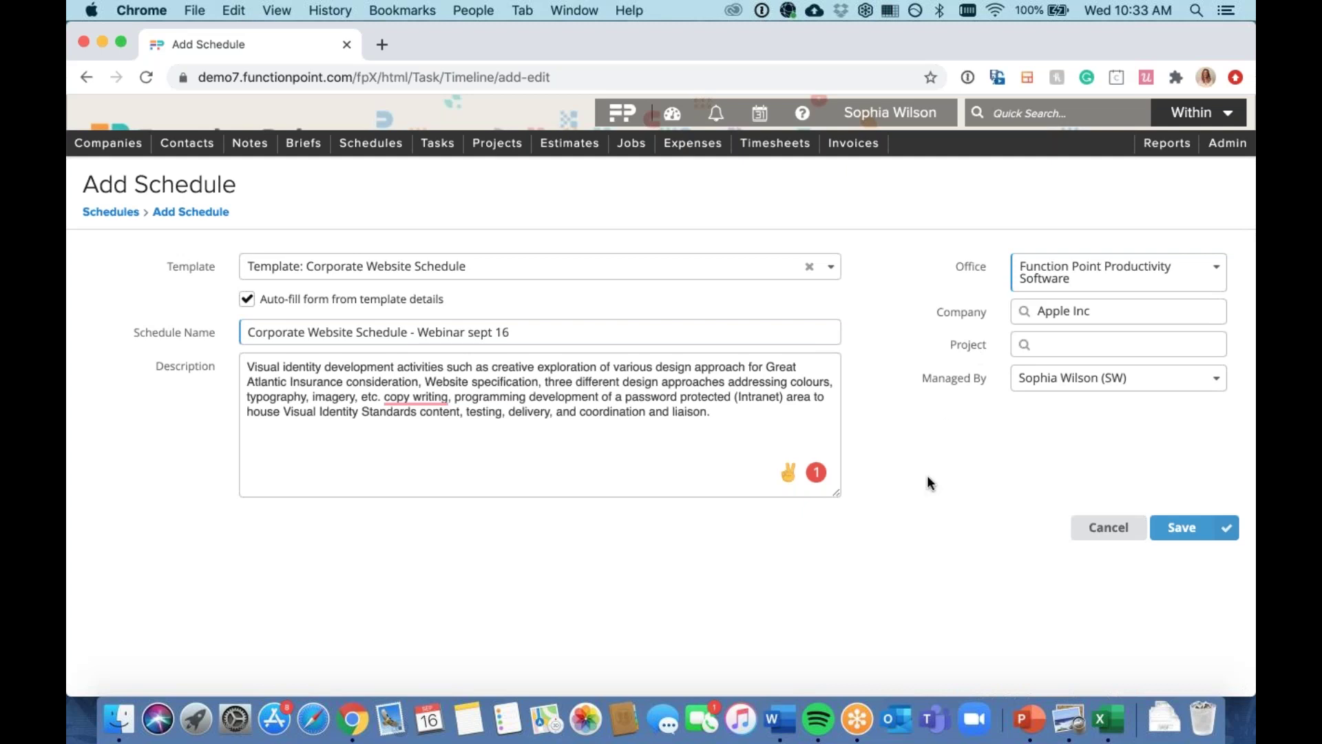
left_click(1181, 529)
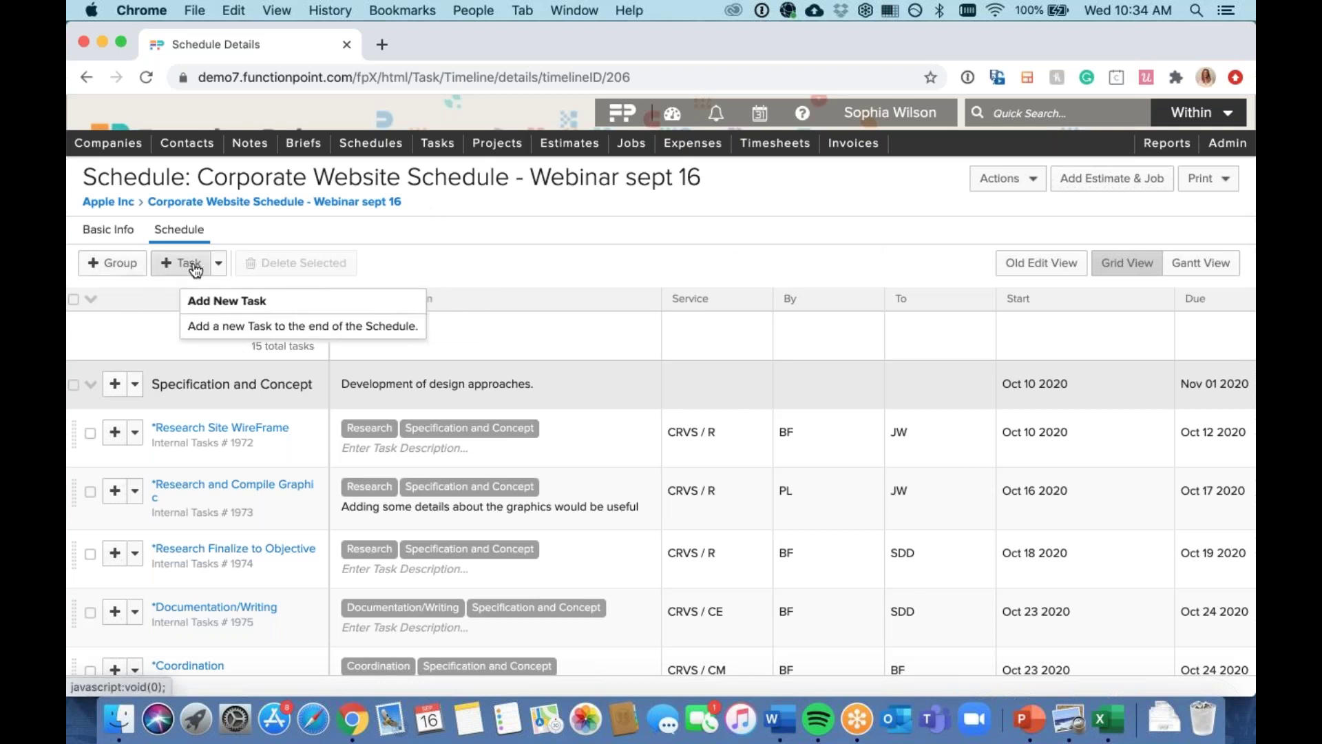
Step: Review the types of task that can be added to the schedule
left_click(218, 263)
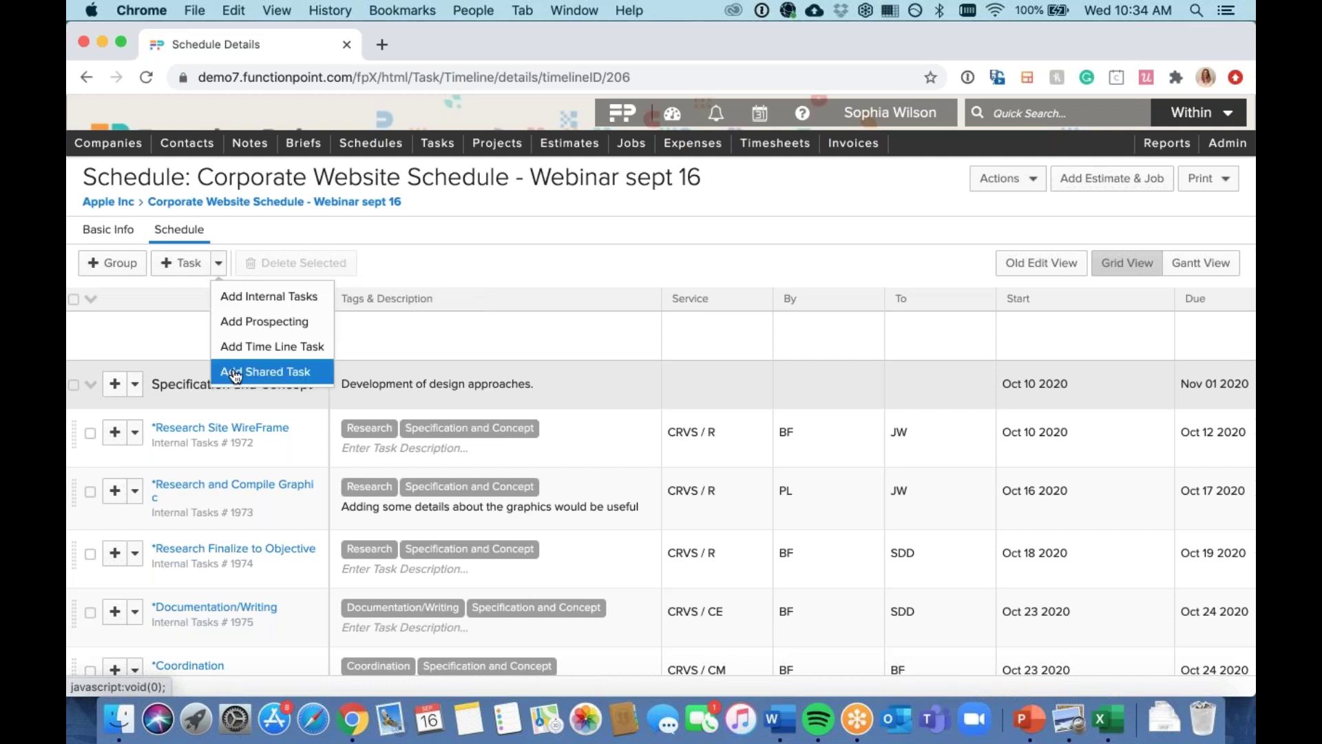
left_click(418, 263)
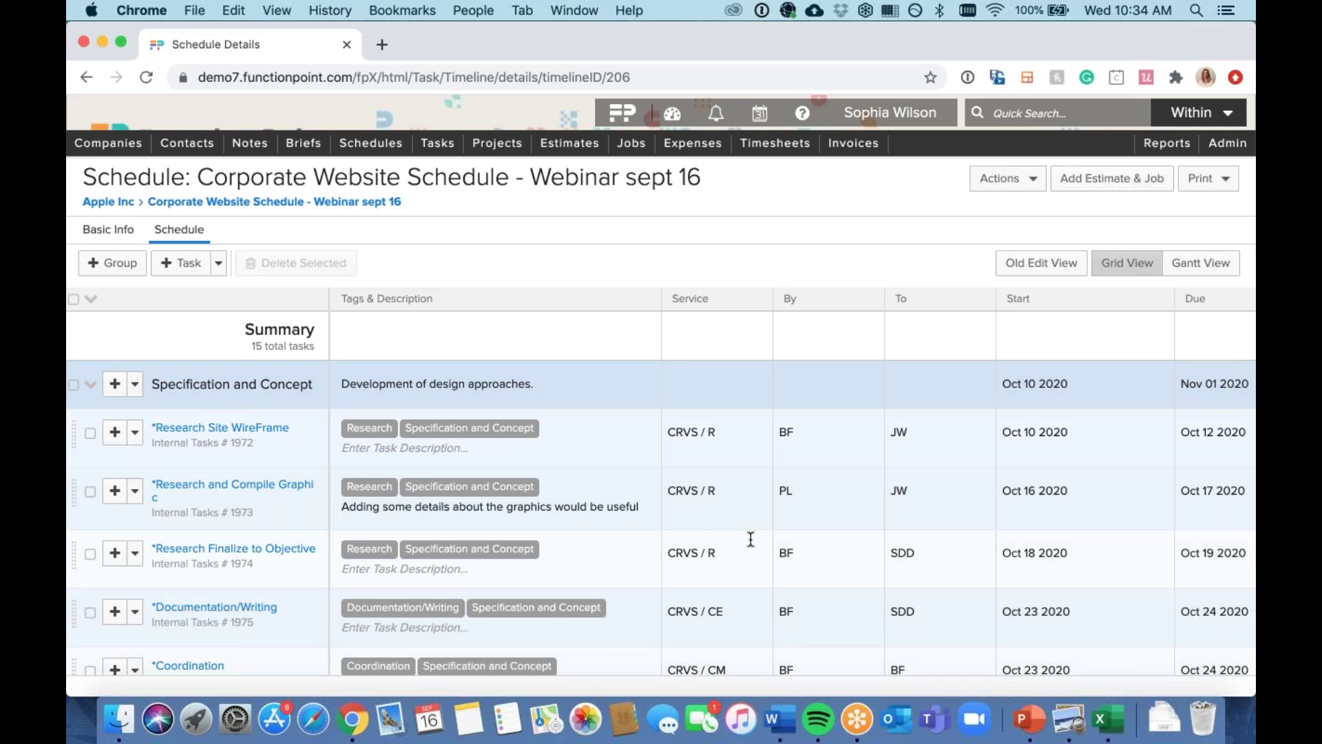
mouse_move(749, 544)
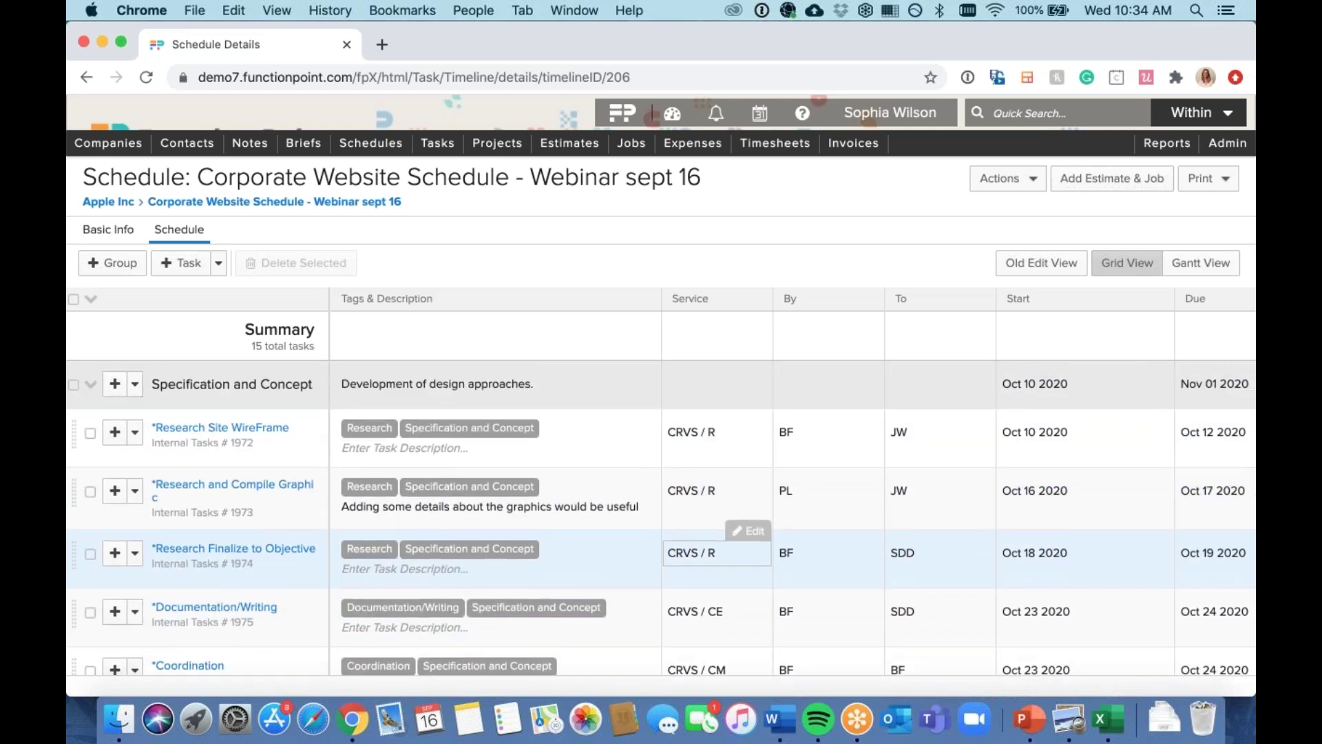
scroll(750, 545, "down", 1)
scroll(750, 544, "up", 1)
Step: Reassign the Research and Compile Graphic task to the designer with initials BC and save the change
left_click(918, 483)
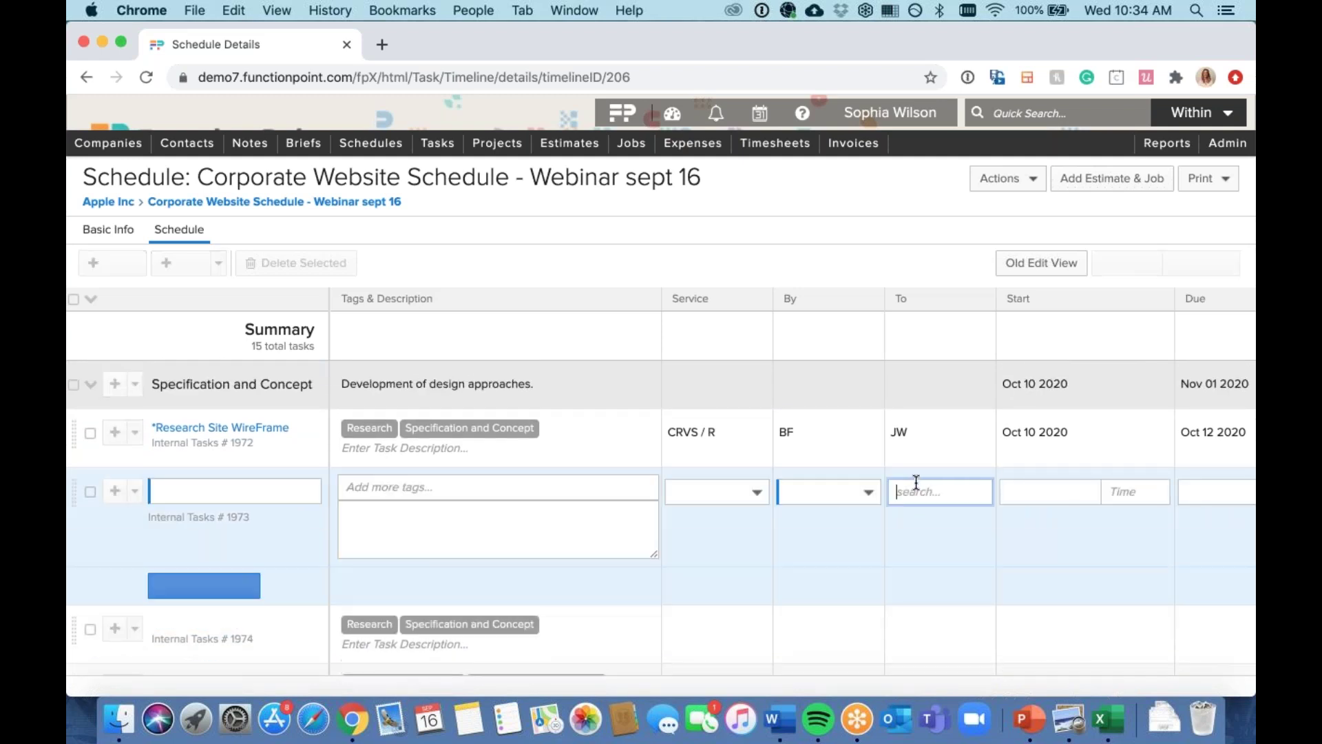
left_click(983, 492)
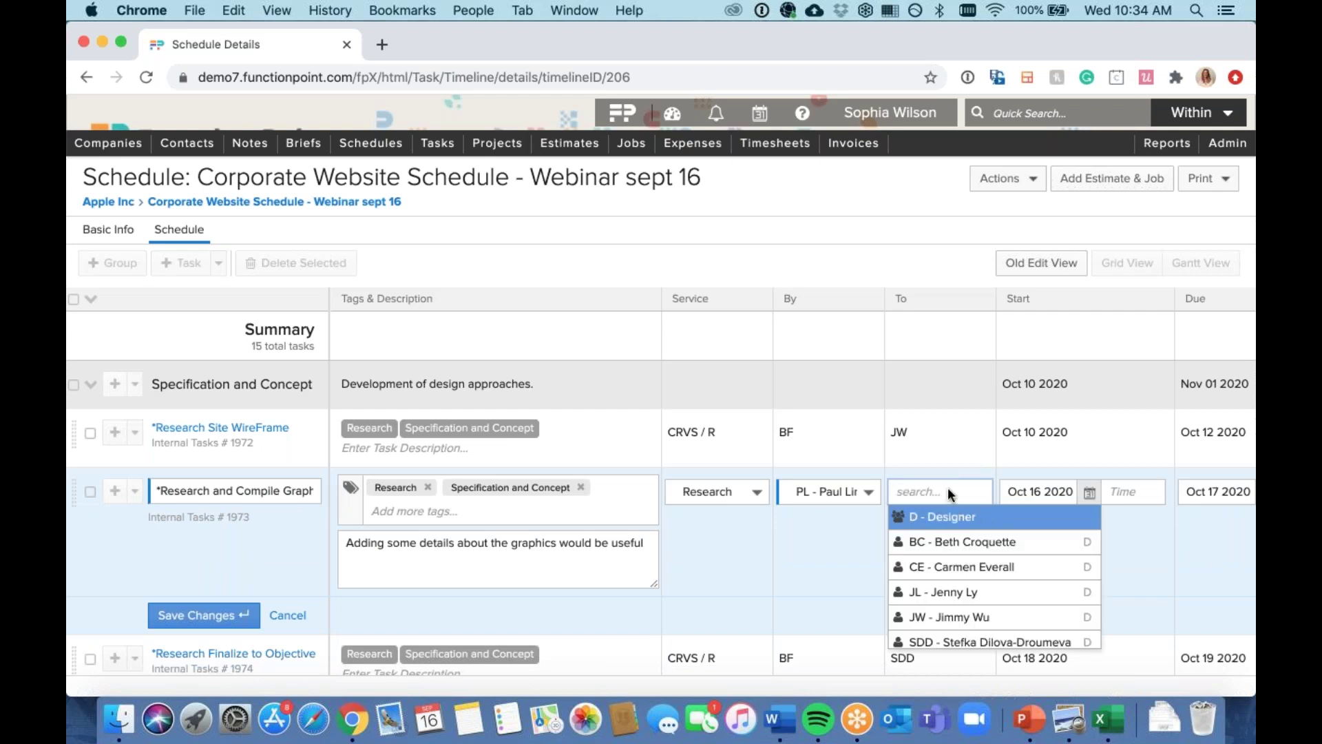
left_click(943, 542)
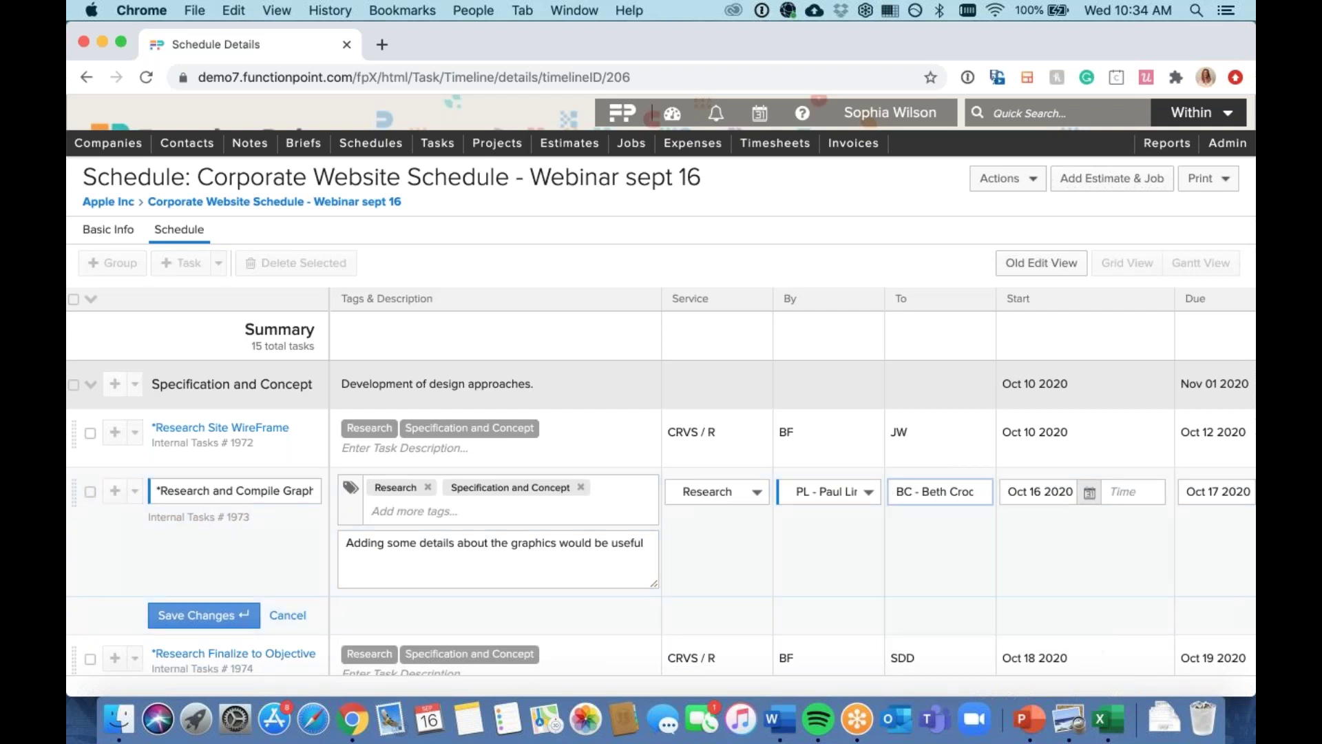
left_click(195, 615)
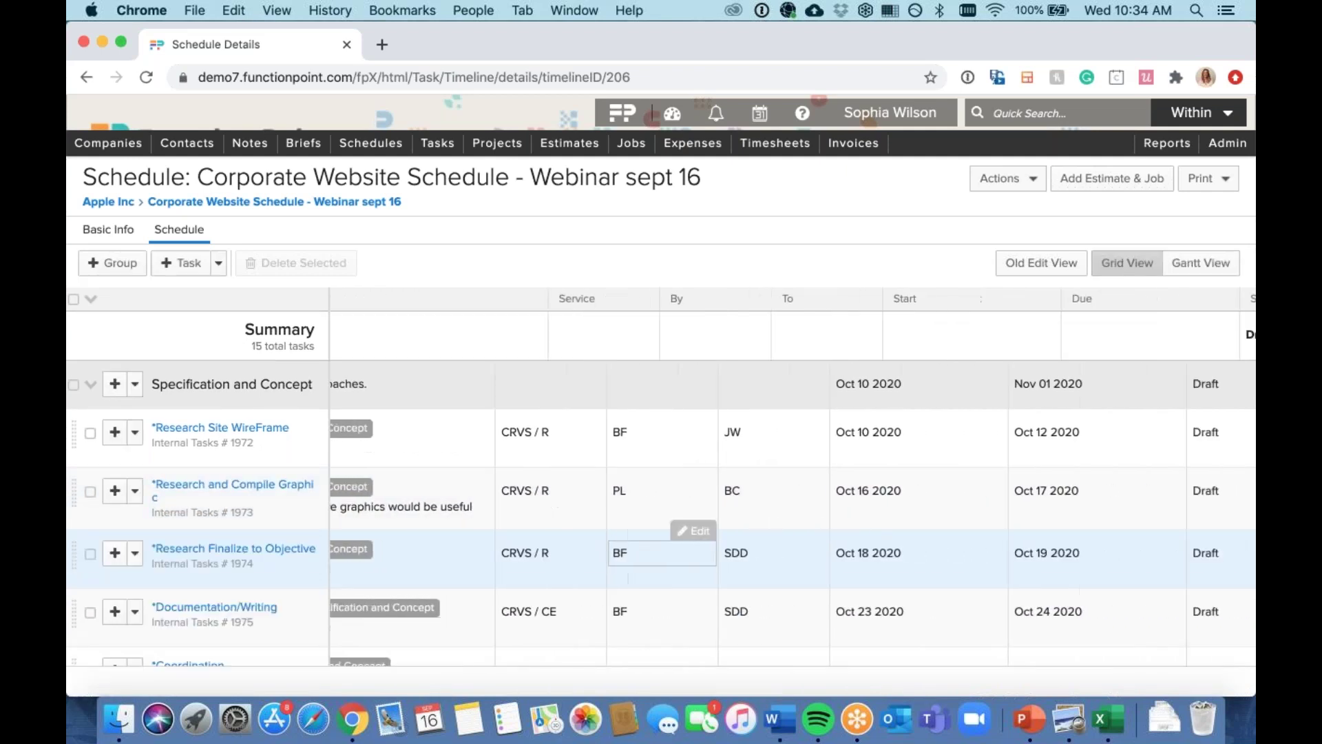
Step: Set the estimated hours of the Coordination task in the Design and Production group to 20 and save it
scroll(790, 477, "right", 3)
scroll(790, 478, "right", 10)
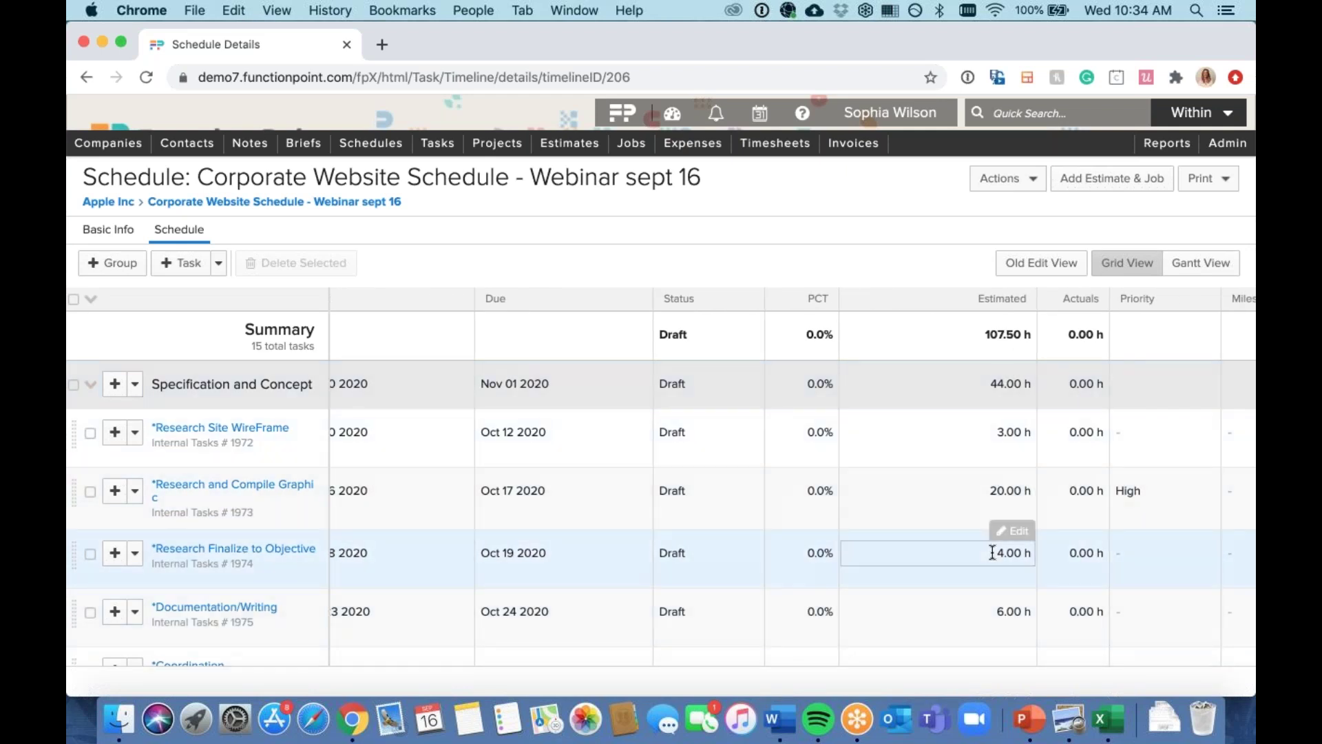
scroll(993, 553, "down", 2)
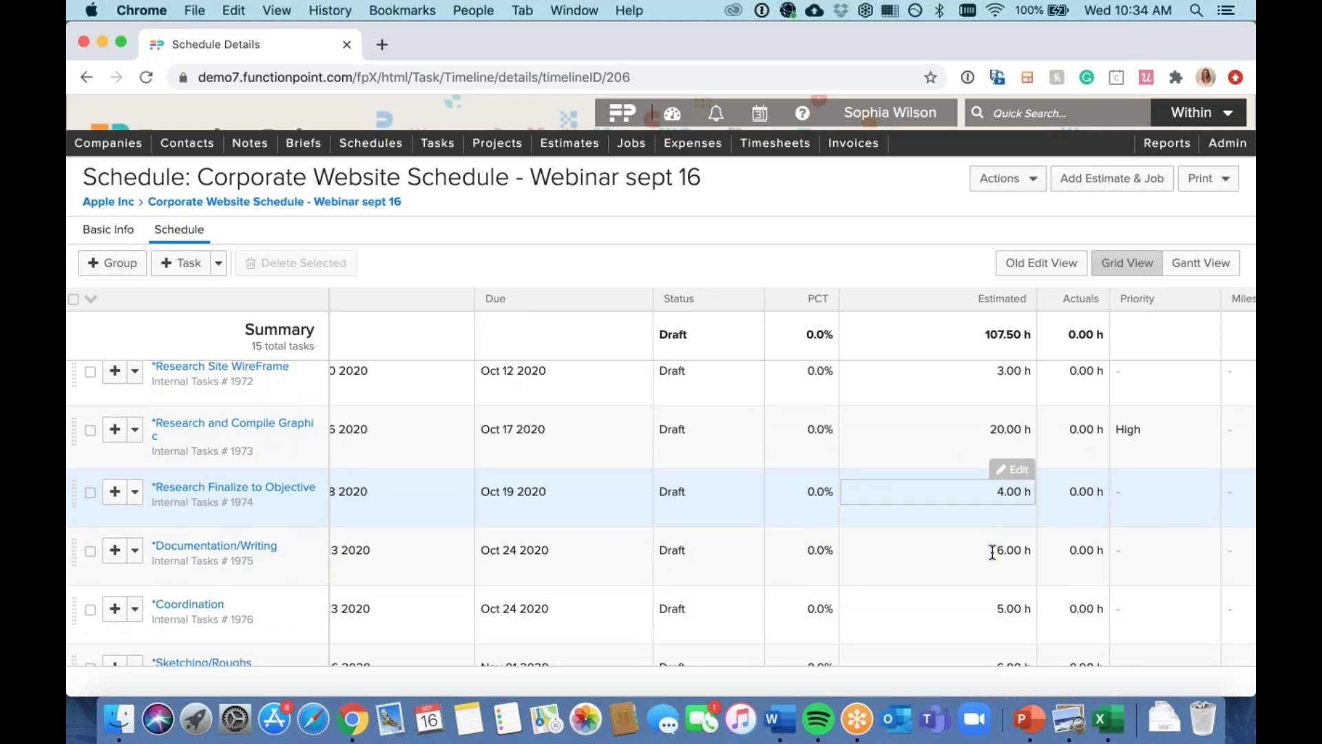
scroll(993, 553, "down", 10)
scroll(1003, 539, "down", 2)
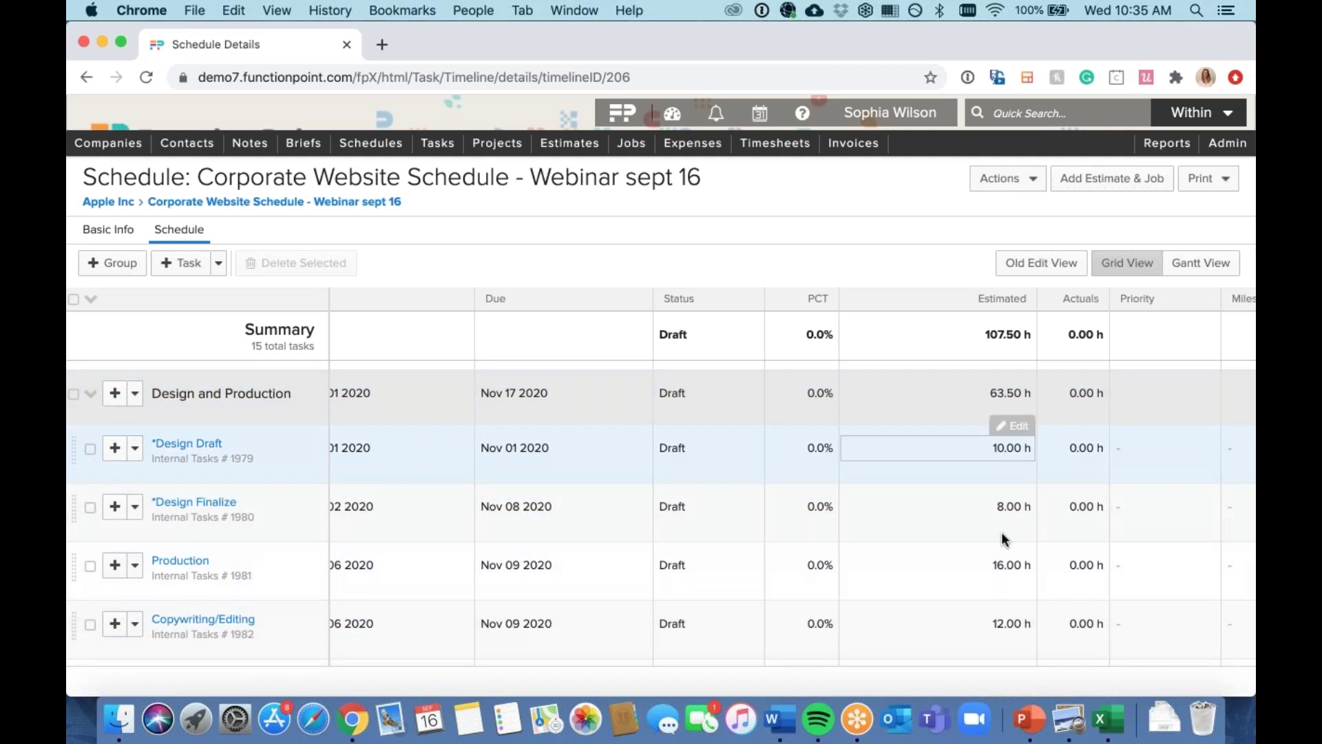
scroll(983, 591, "down", 4)
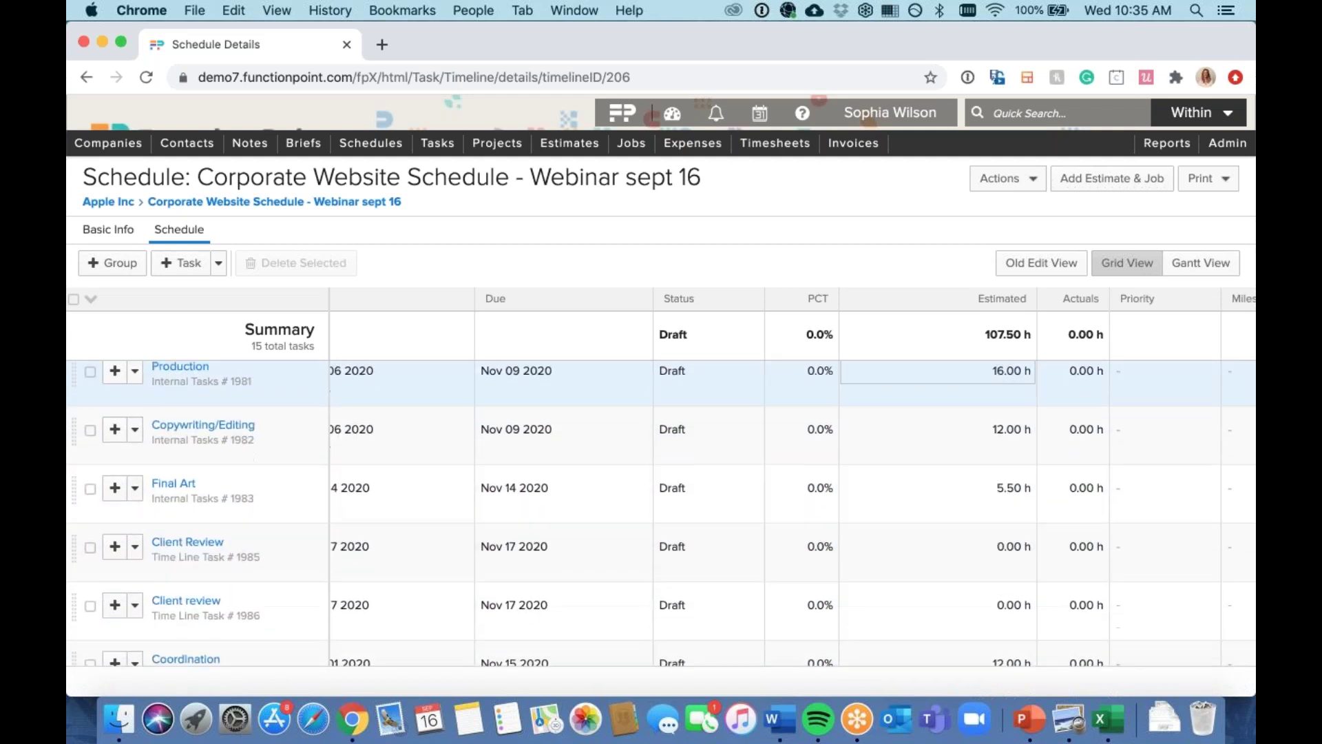
scroll(957, 561, "down", 1)
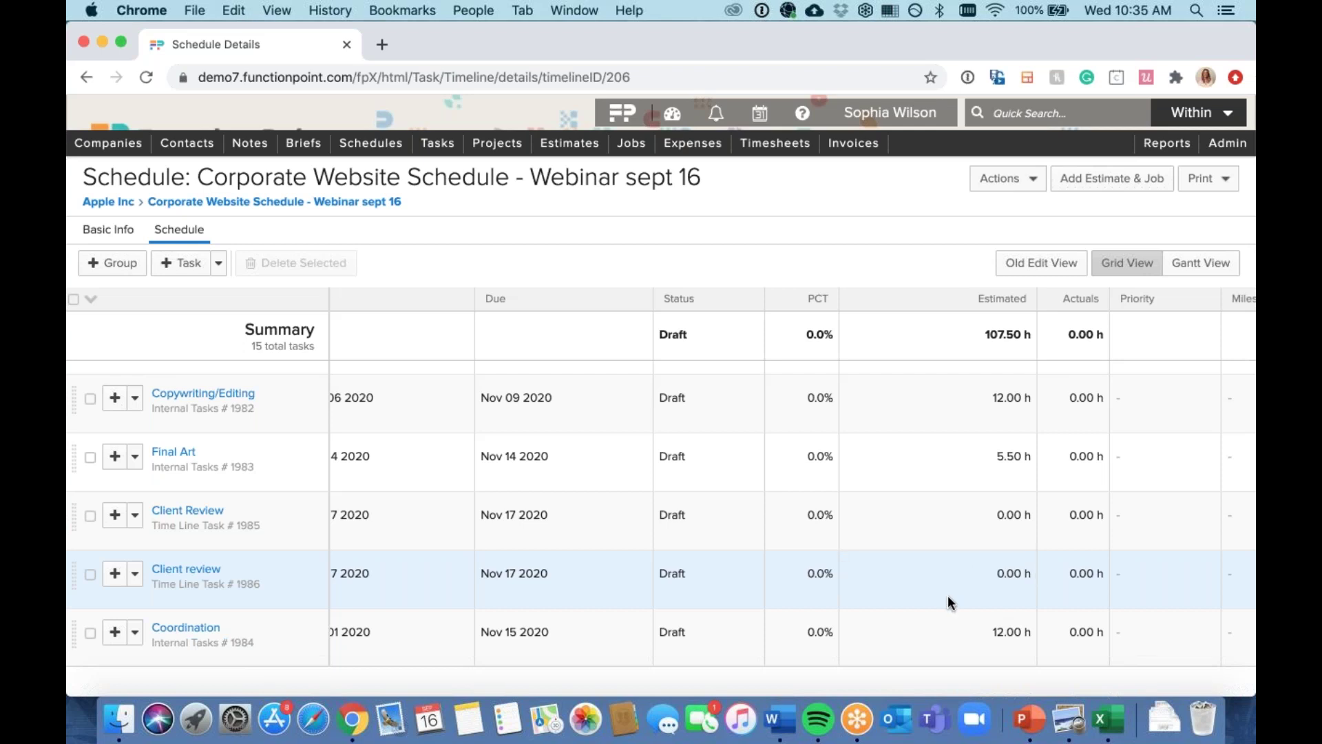
left_click(987, 632)
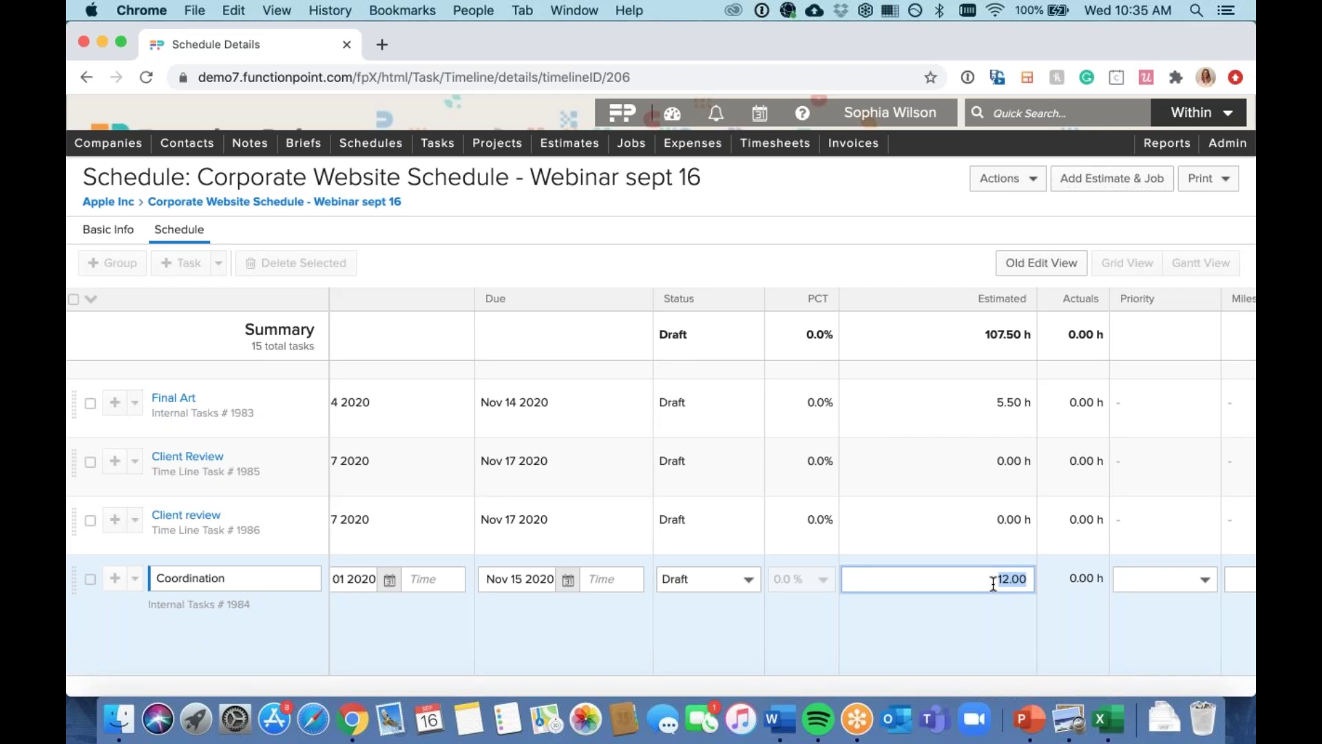
type("20")
key("Return")
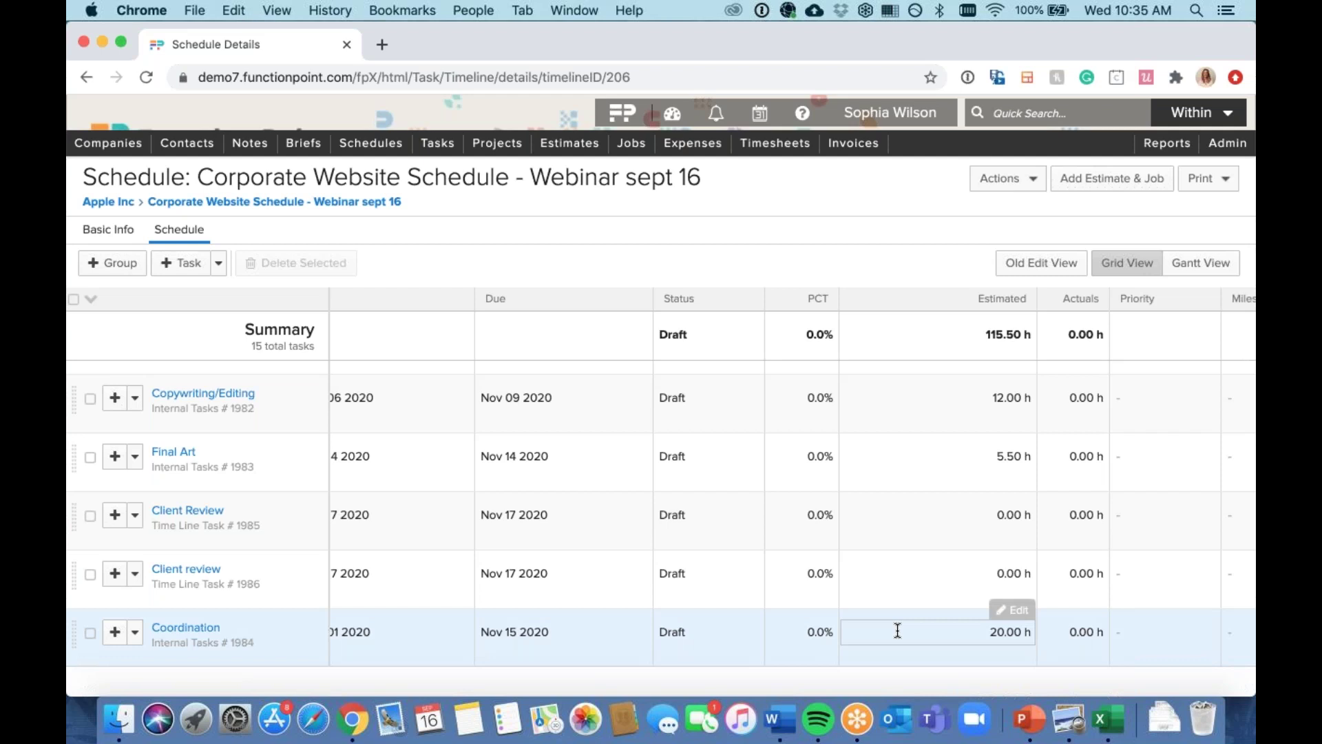
Step: View the status options available for the Research Site WireFrame task, then cancel the edit
scroll(898, 631, "up", 5)
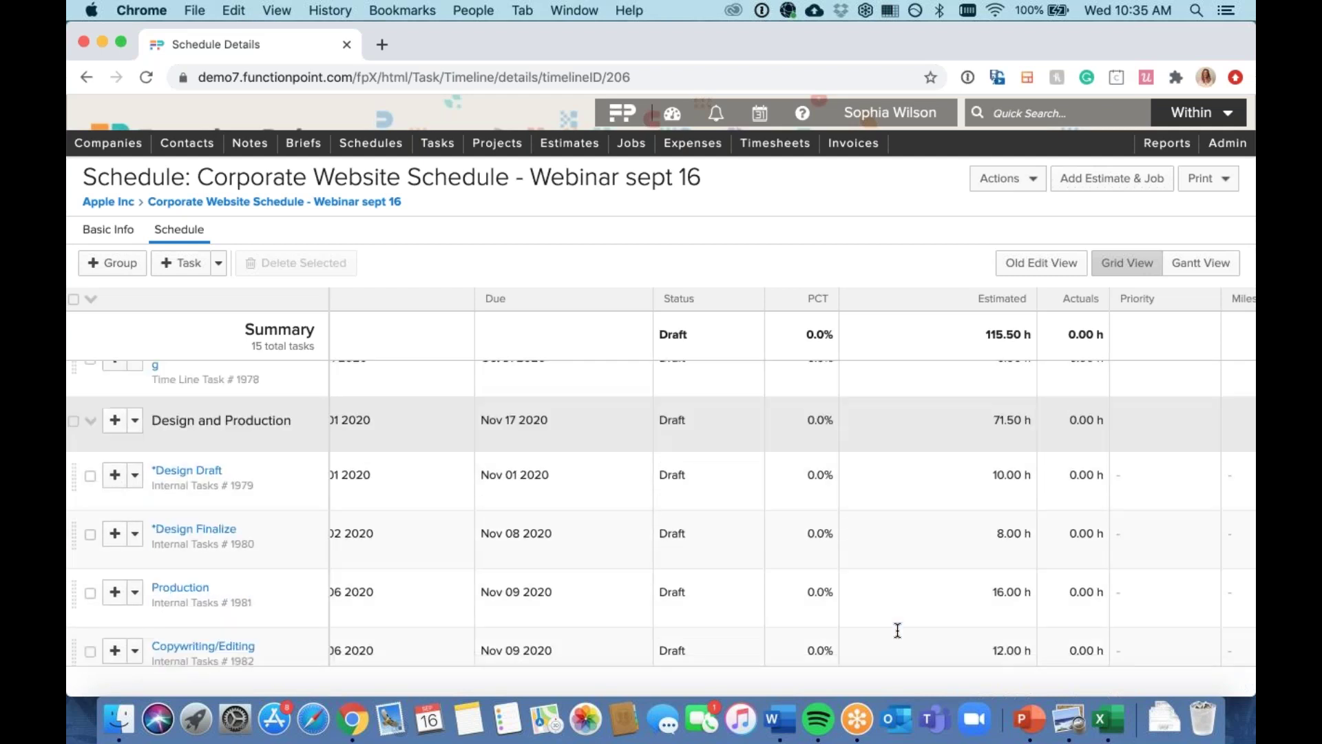
scroll(661, 513, "up", 5)
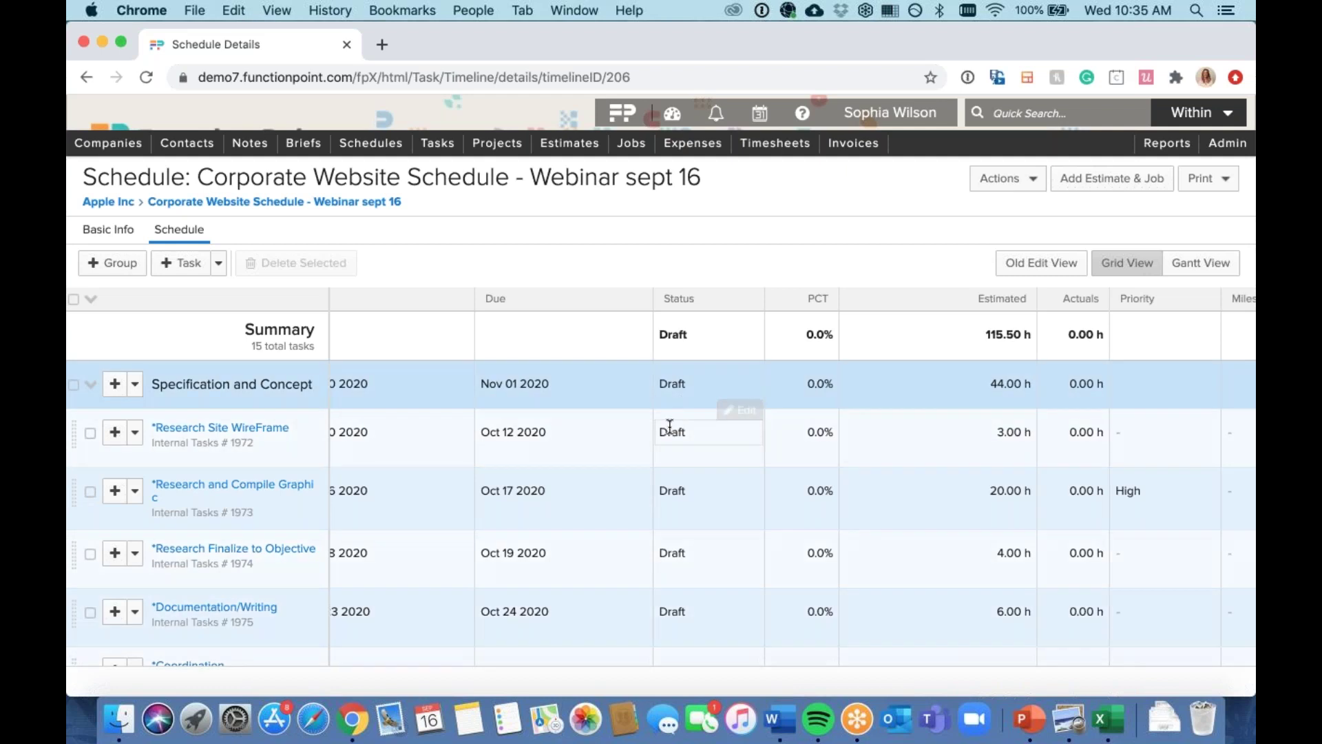
left_click(732, 432)
left_click(732, 432)
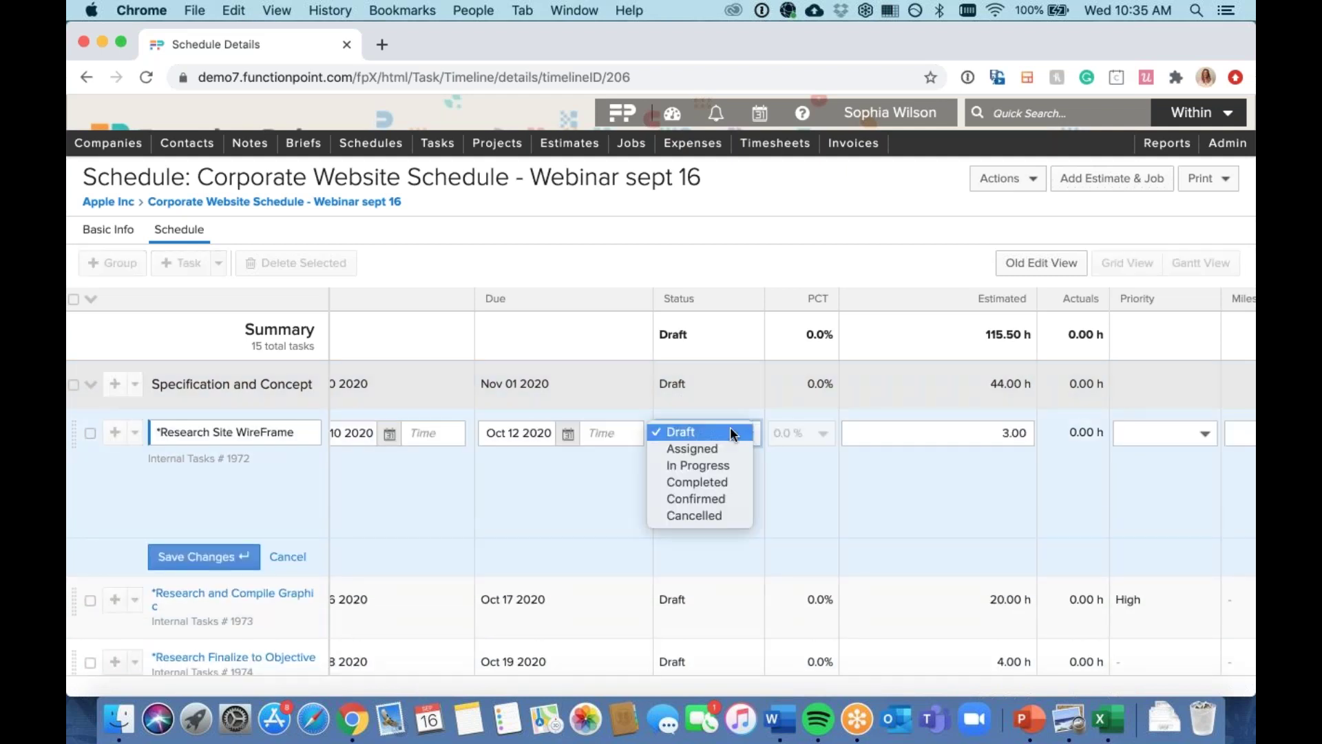
left_click(737, 382)
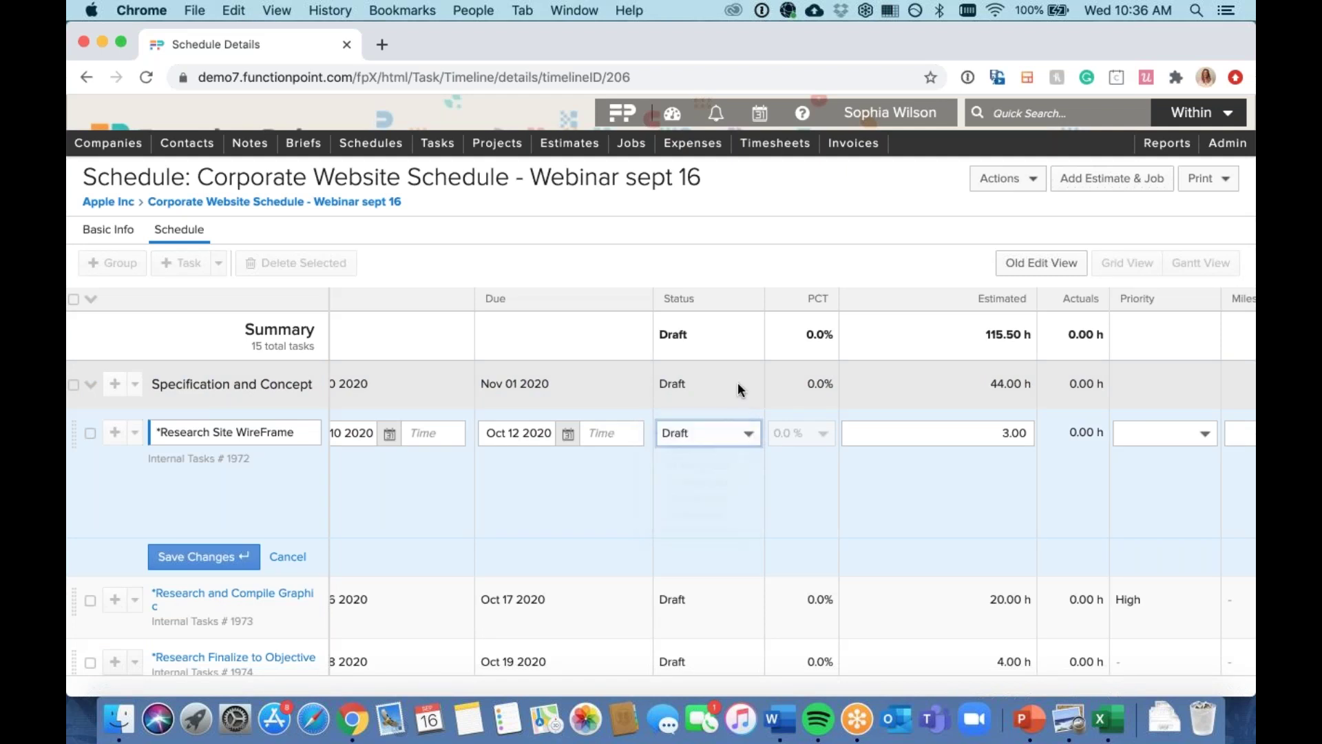
left_click(285, 558)
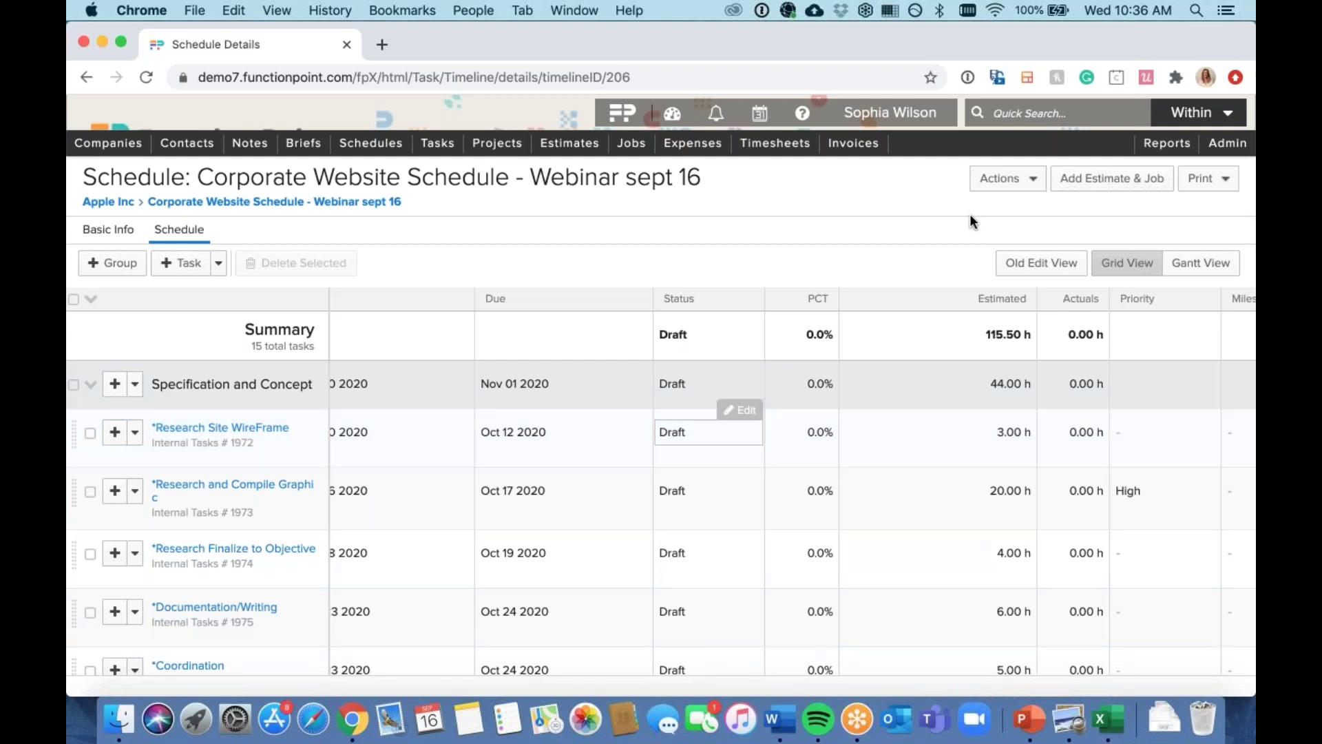
Step: Switch the schedule to the Gantt view and look over the task bars and dependencies
left_click(1183, 268)
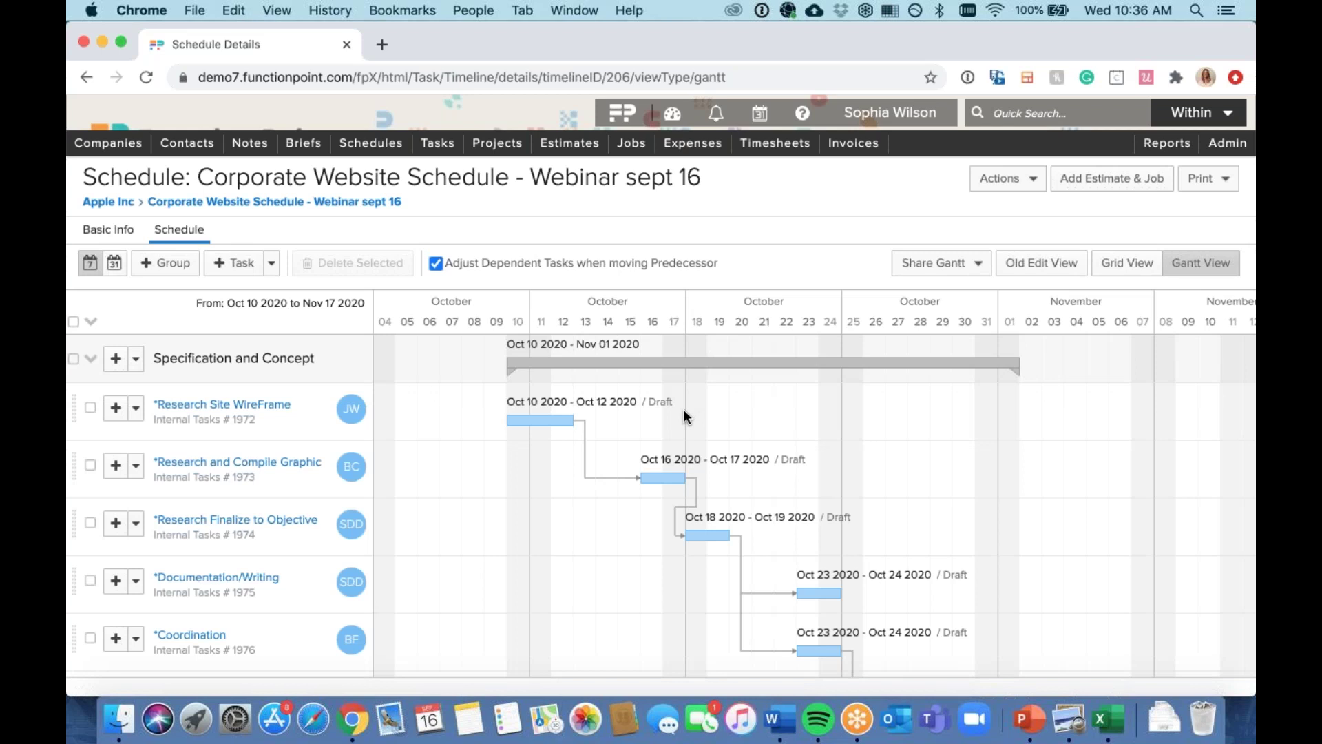
scroll(593, 413, "down", 1)
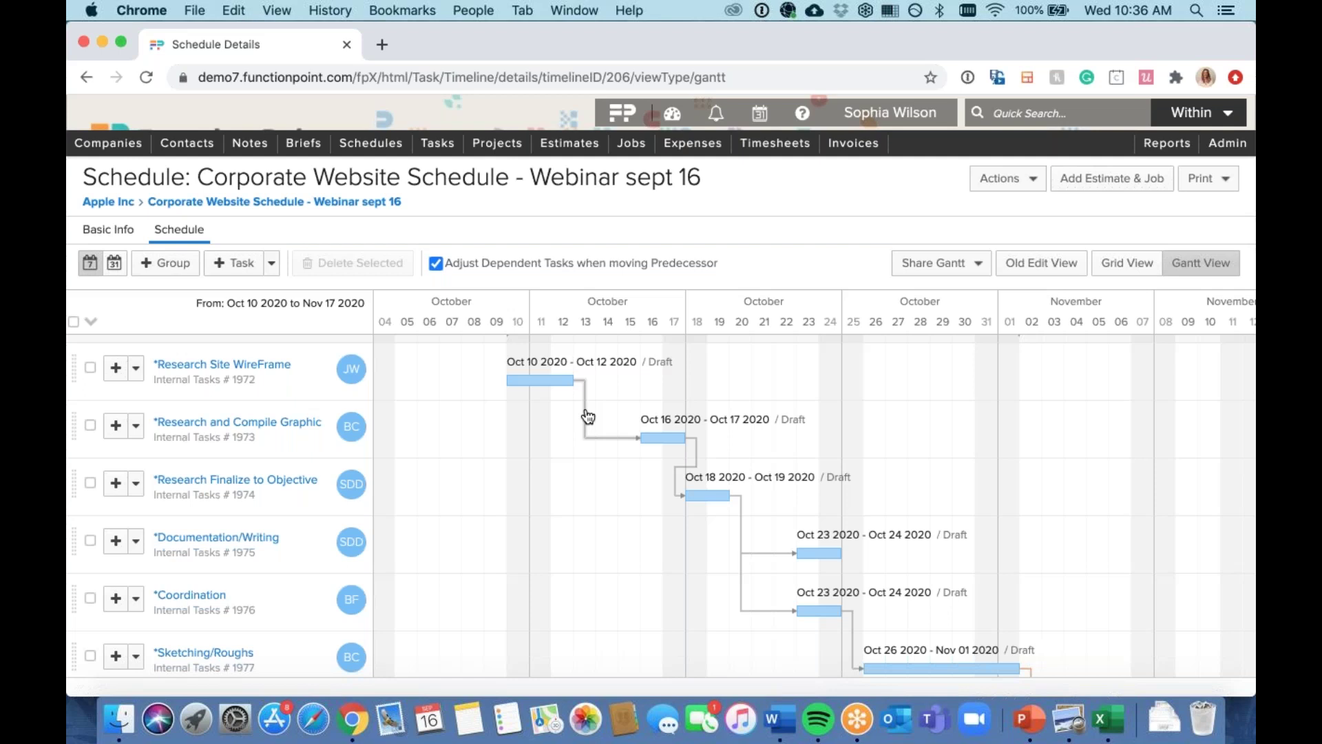
scroll(589, 417, "down", 1)
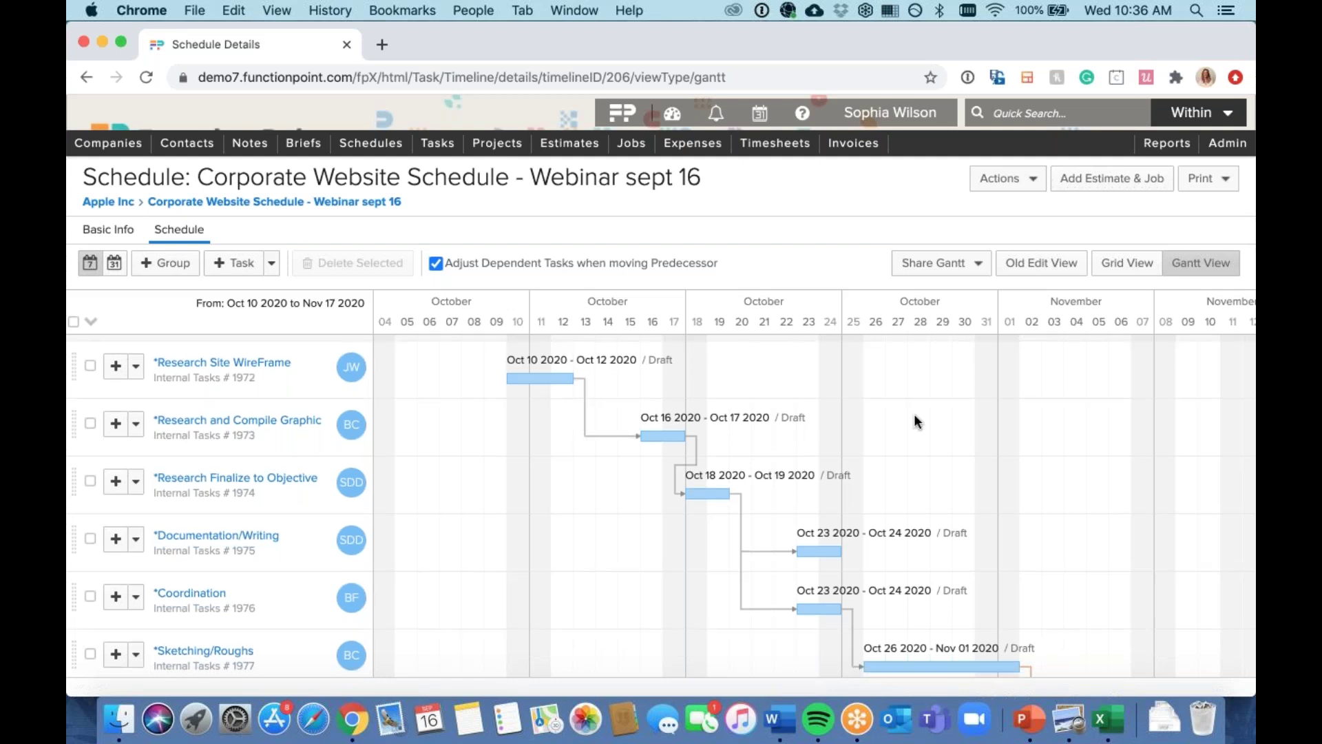
scroll(1051, 485, "down", 5)
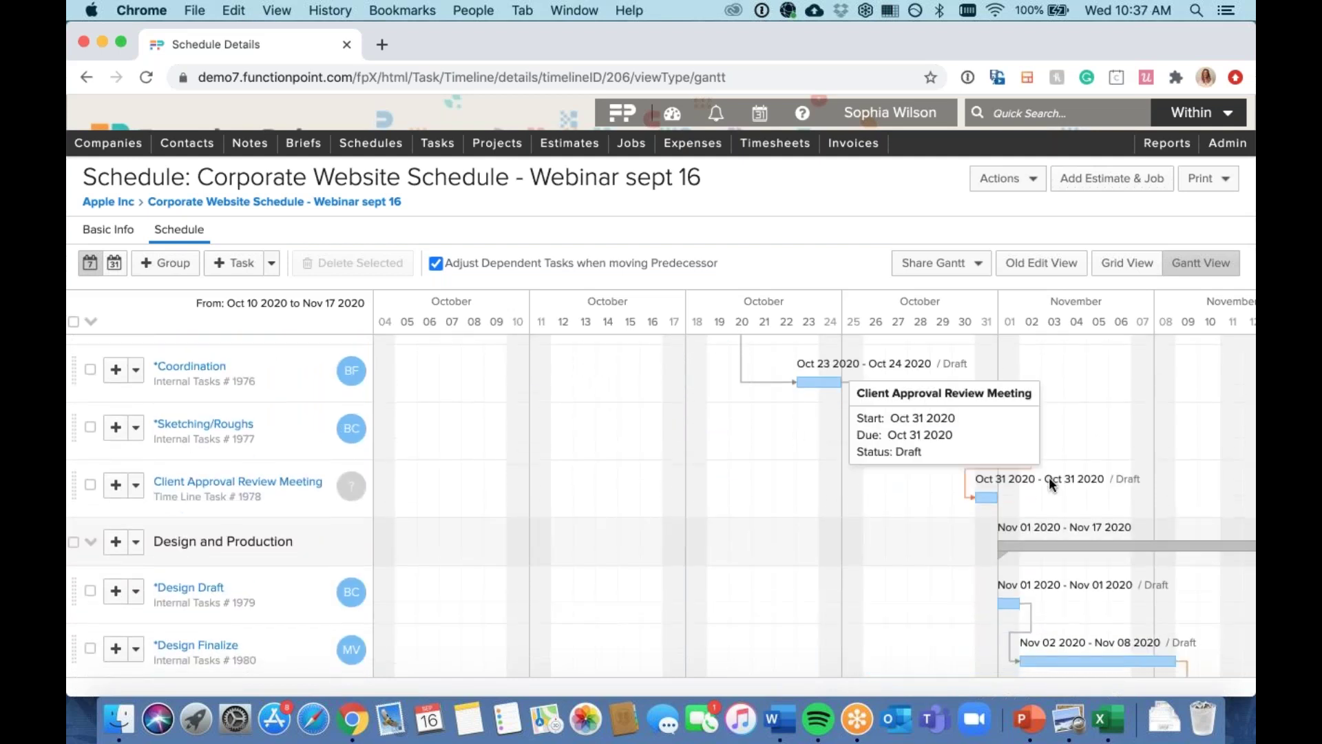
Step: Reschedule the Production and Copywriting/Editing tasks on the Gantt chart to run Nov 9 to Nov 10 2020
scroll(1051, 484, "down", 5)
scroll(1051, 484, "right", 8)
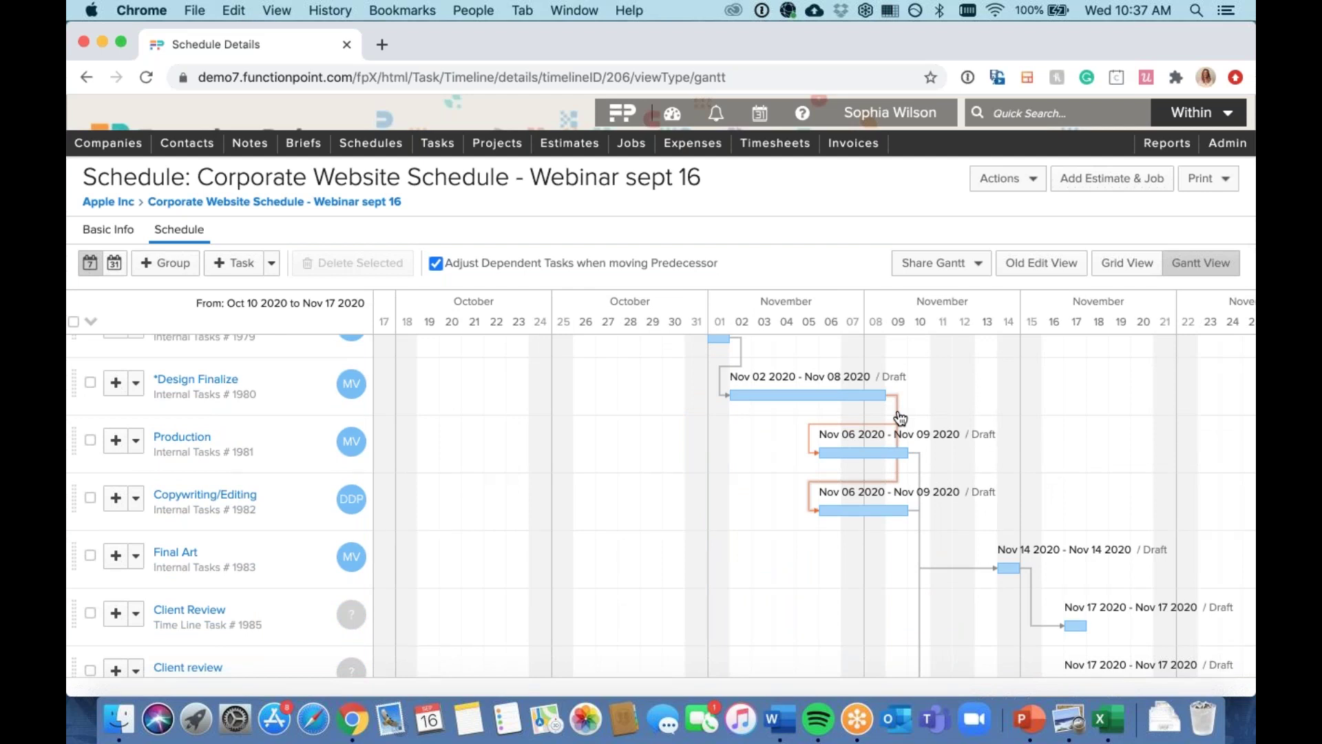
left_click_drag(862, 453, 939, 453)
left_click_drag(954, 509, 935, 509)
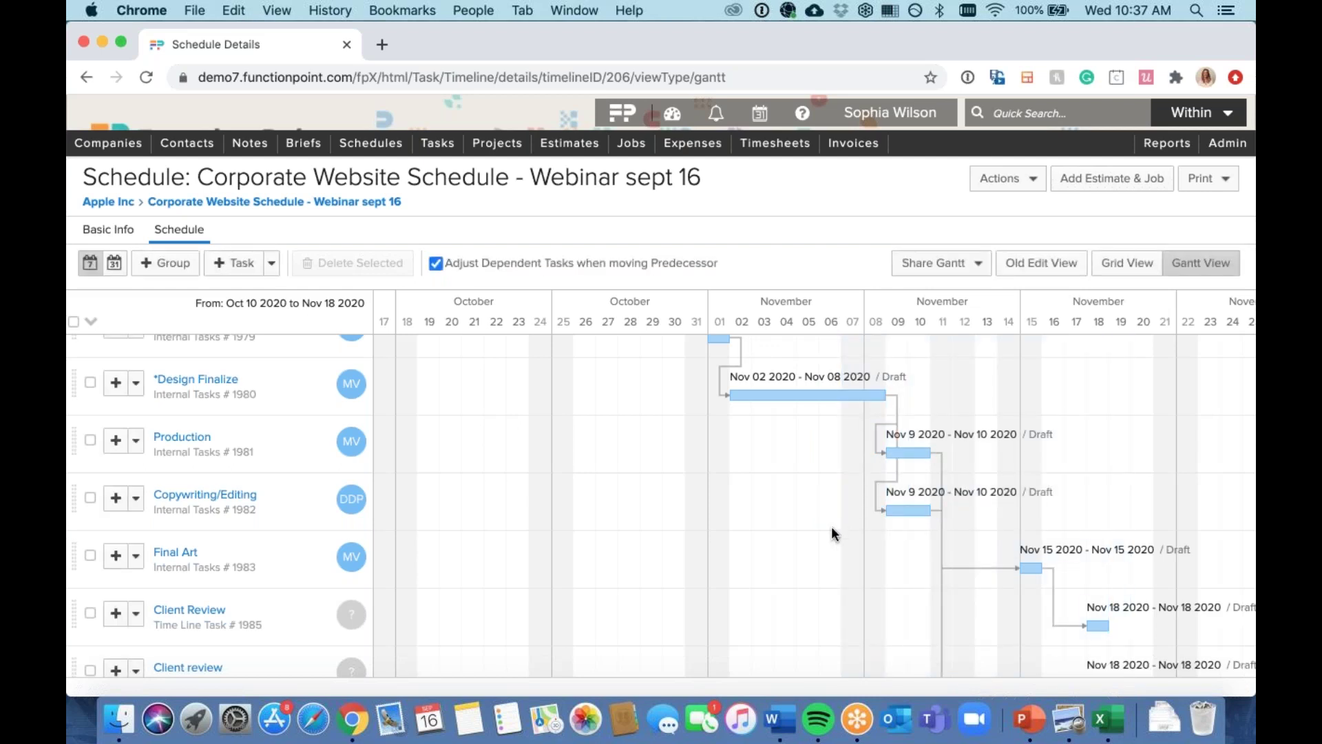
Step: Move the Client Approval Review Meeting on the Gantt chart to Nov 2 2020, after Sketching/Roughs
scroll(832, 526, "down", 3)
scroll(832, 526, "right", 5)
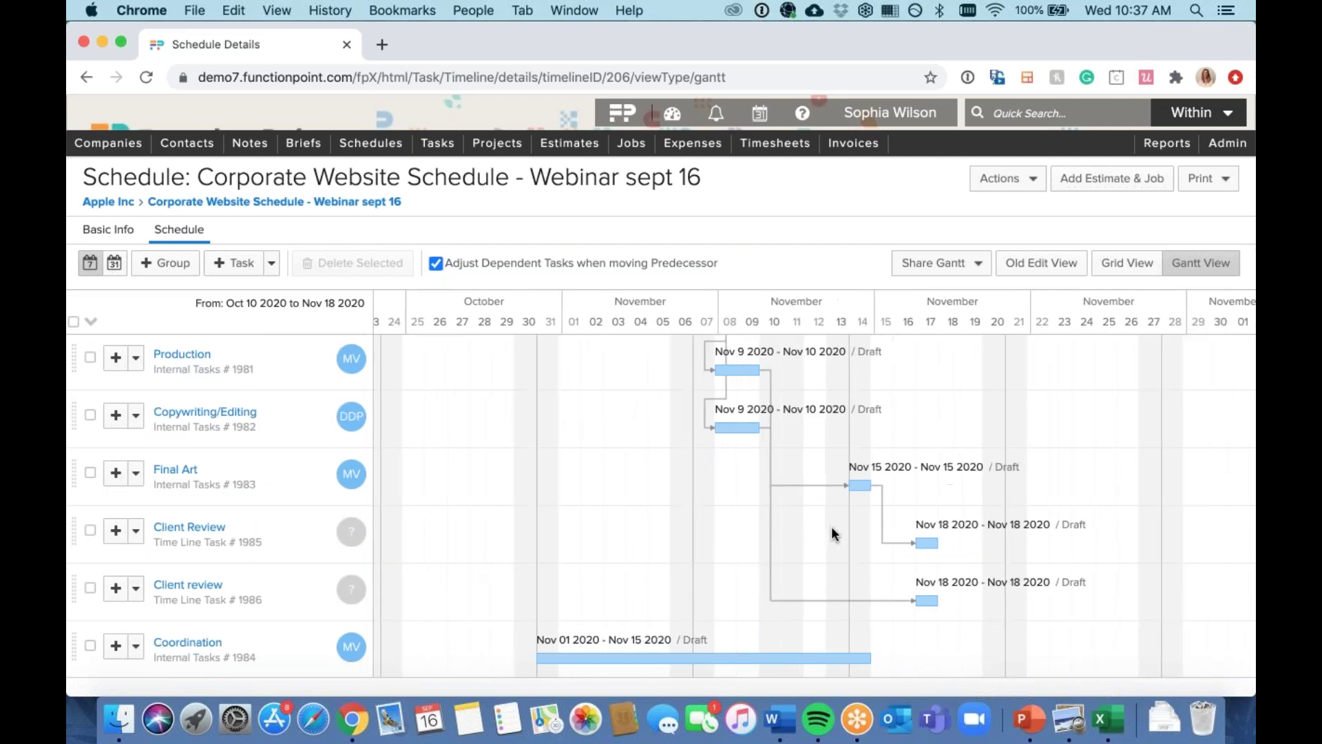
scroll(832, 530, "left", 5)
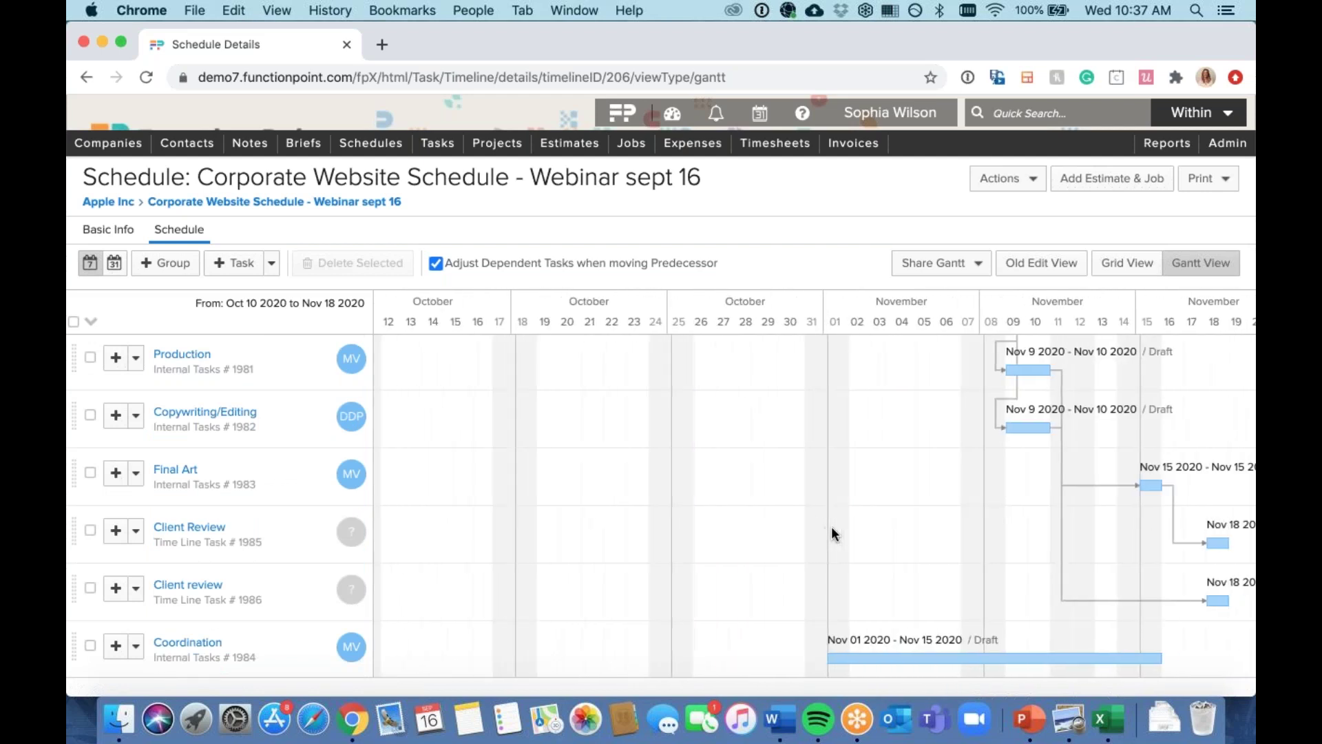
scroll(832, 526, "up", 10)
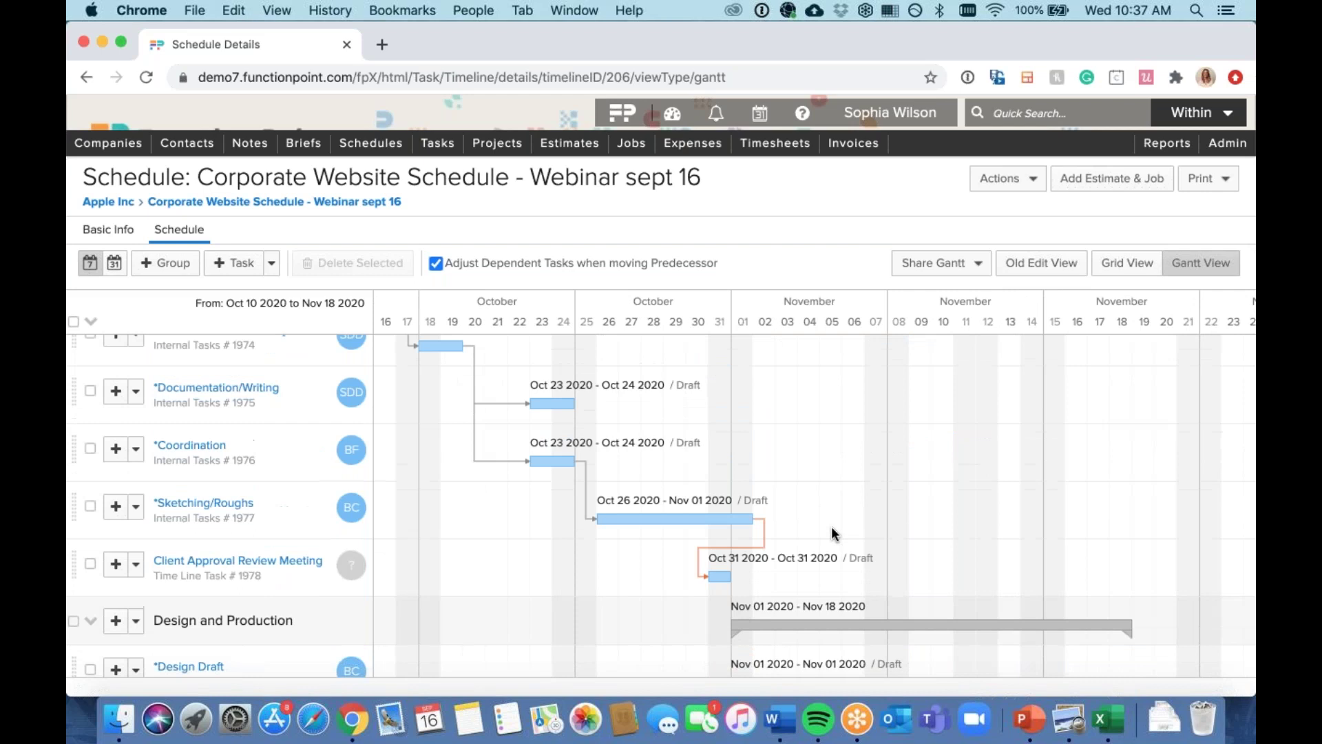
left_click_drag(723, 593, 768, 593)
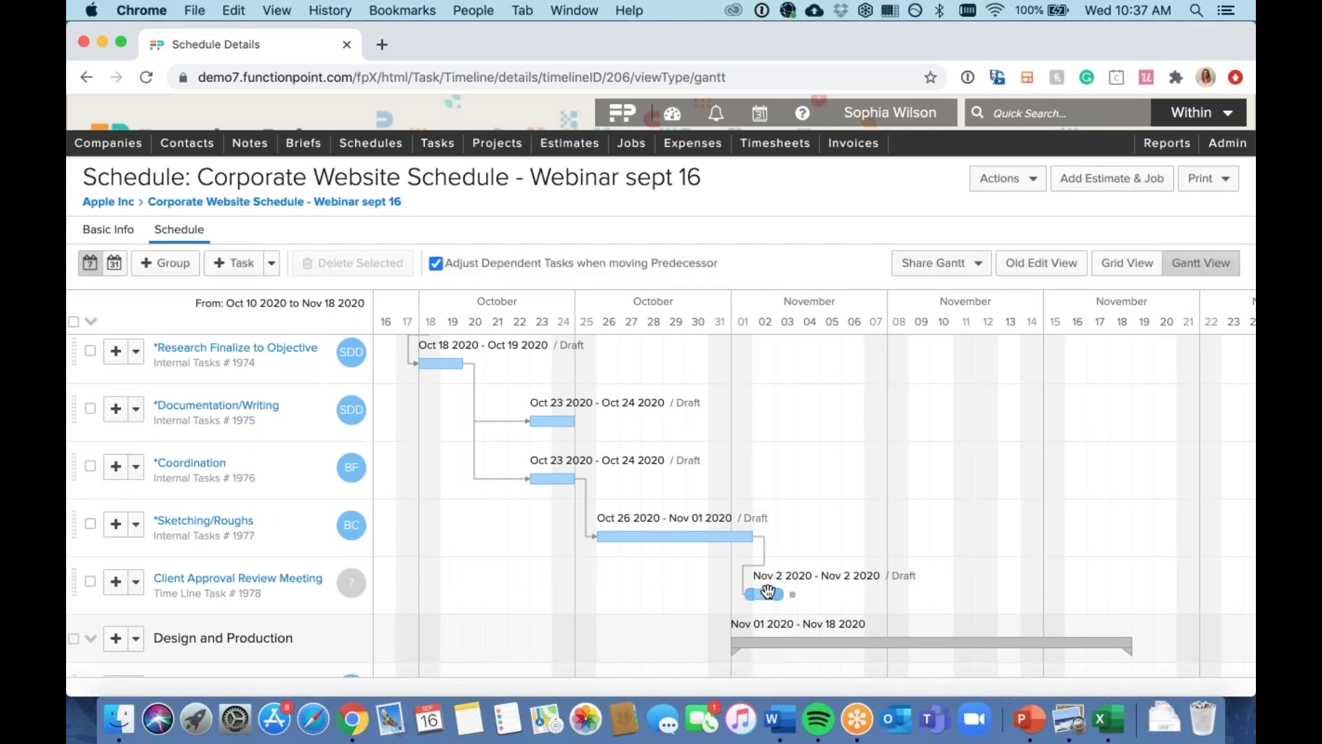
scroll(717, 482, "up", 4)
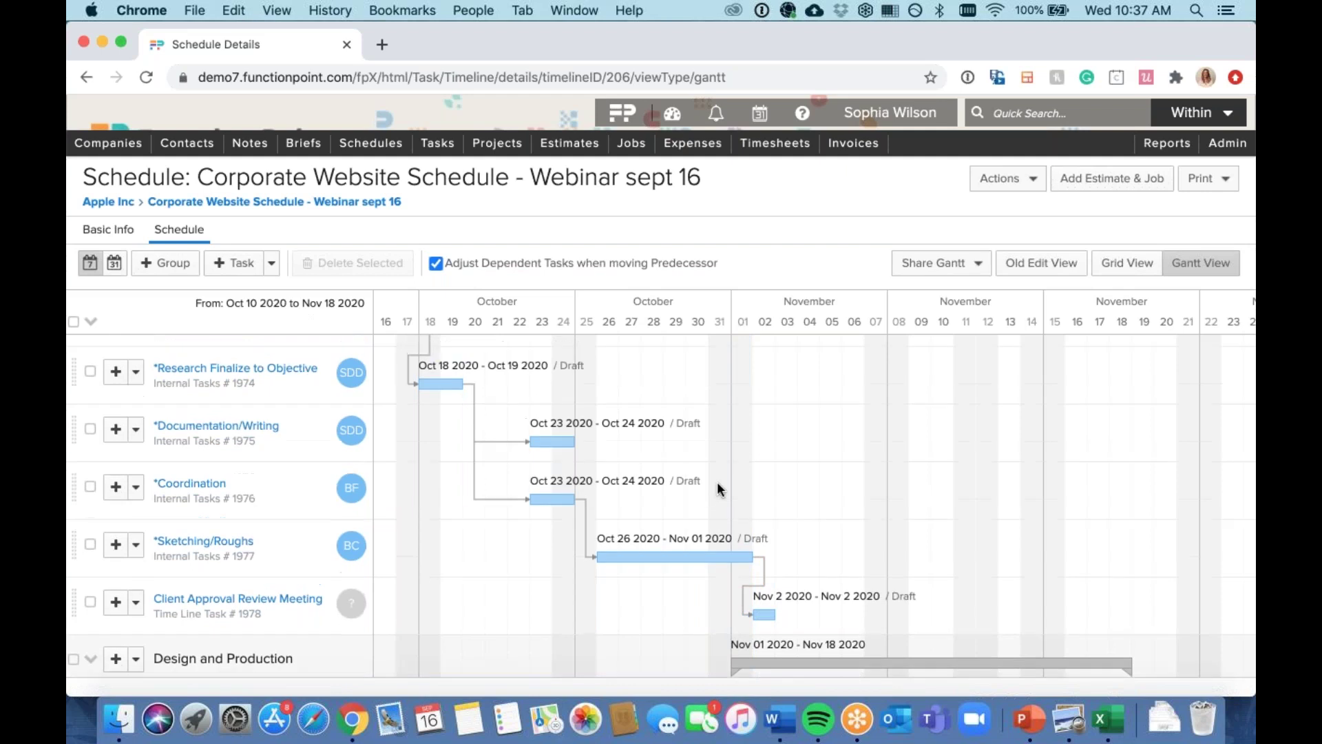
Step: Look over the Specification and Concept tasks on the Gantt chart, then switch the schedule back to the Grid view
scroll(717, 485, "up", 2)
scroll(717, 486, "left", 4)
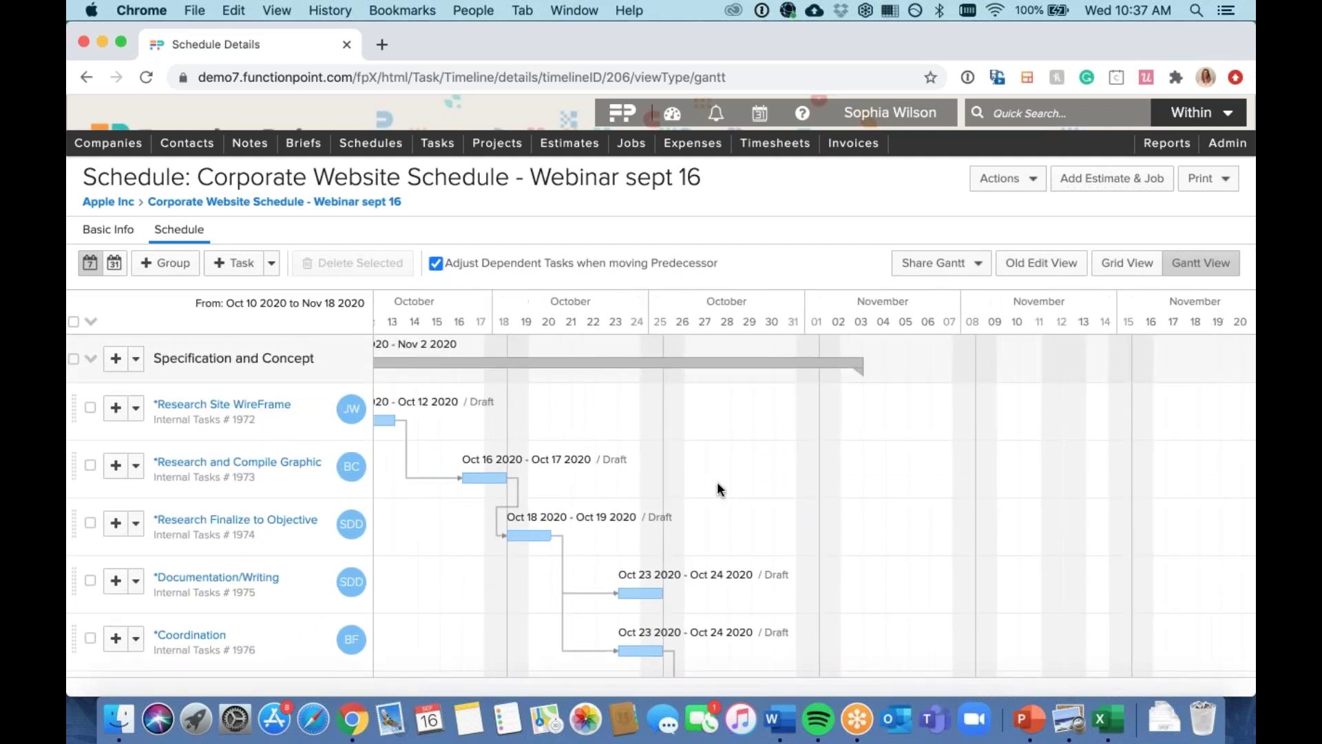
scroll(717, 488, "left", 1)
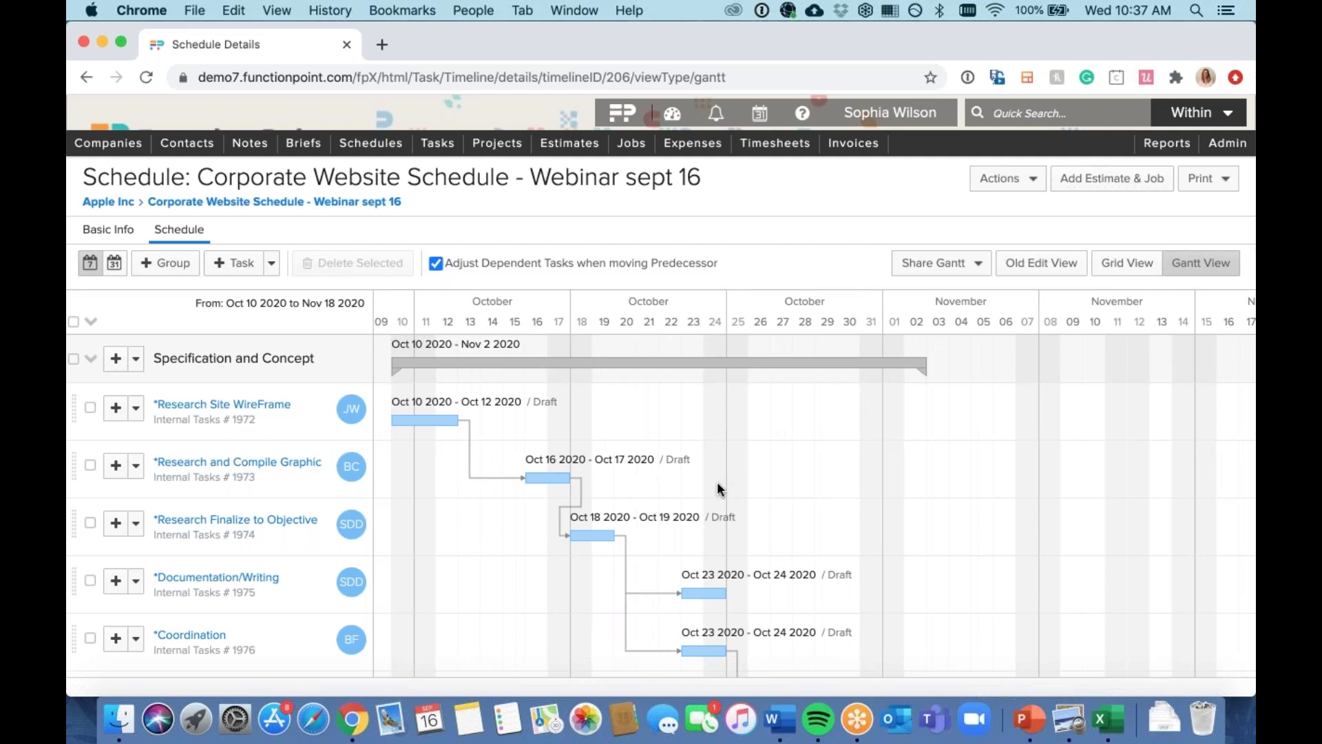
left_click(1102, 263)
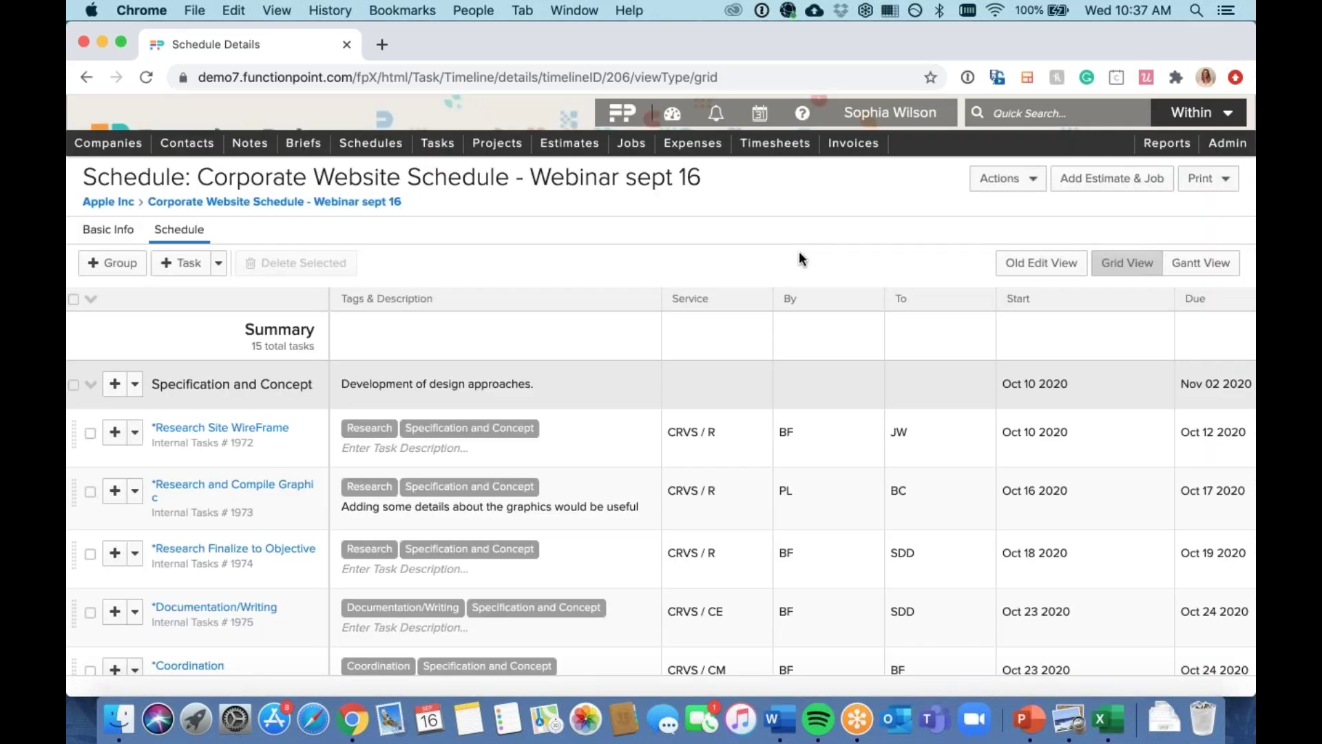
Step: Open the Research Site WireFrame task for editing, examine its service options, dates and estimated hours, then cancel the edit
left_click(591, 436)
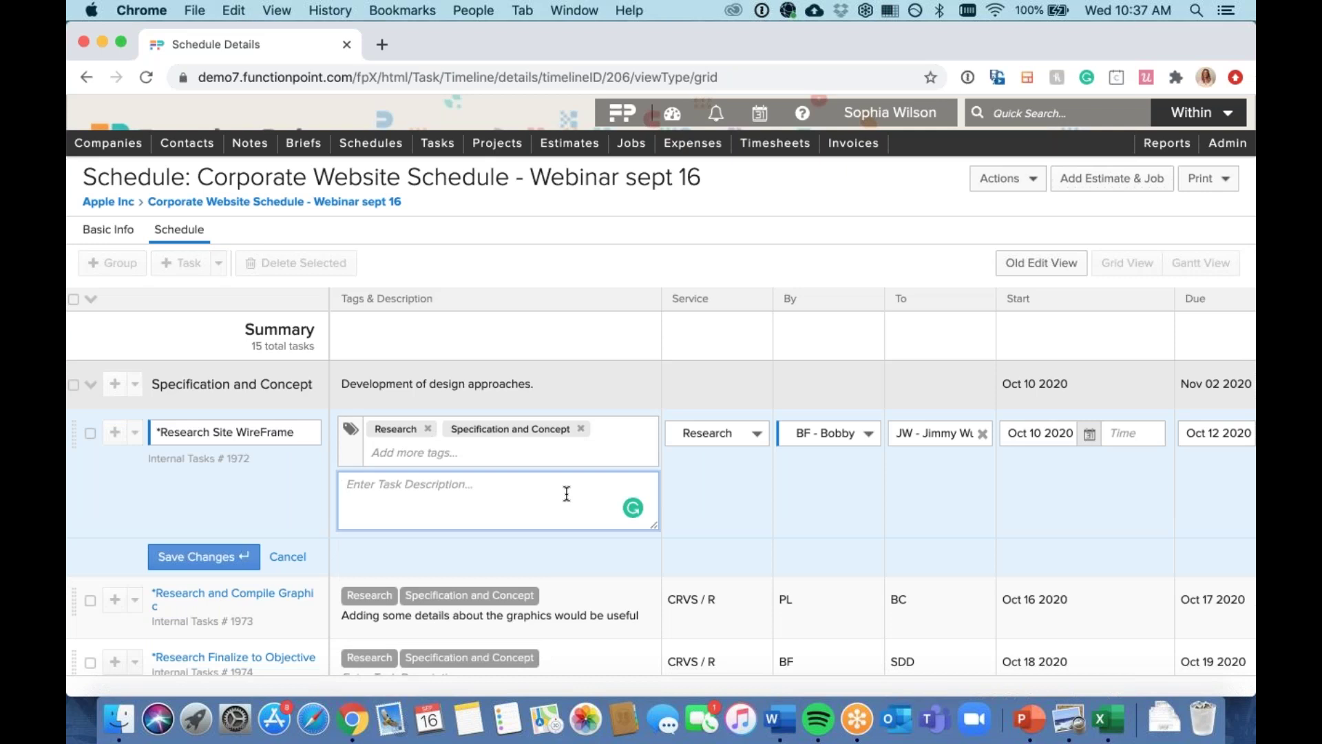
left_click(742, 436)
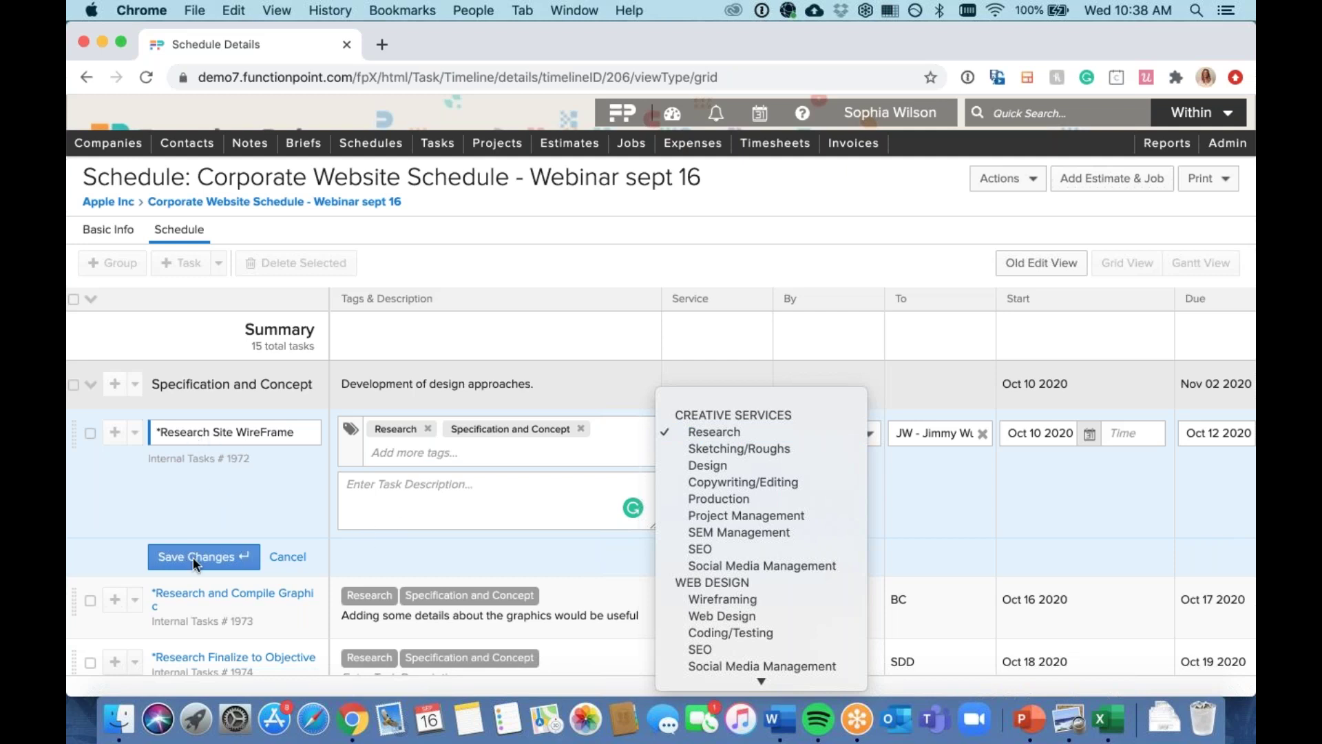
left_click(282, 517)
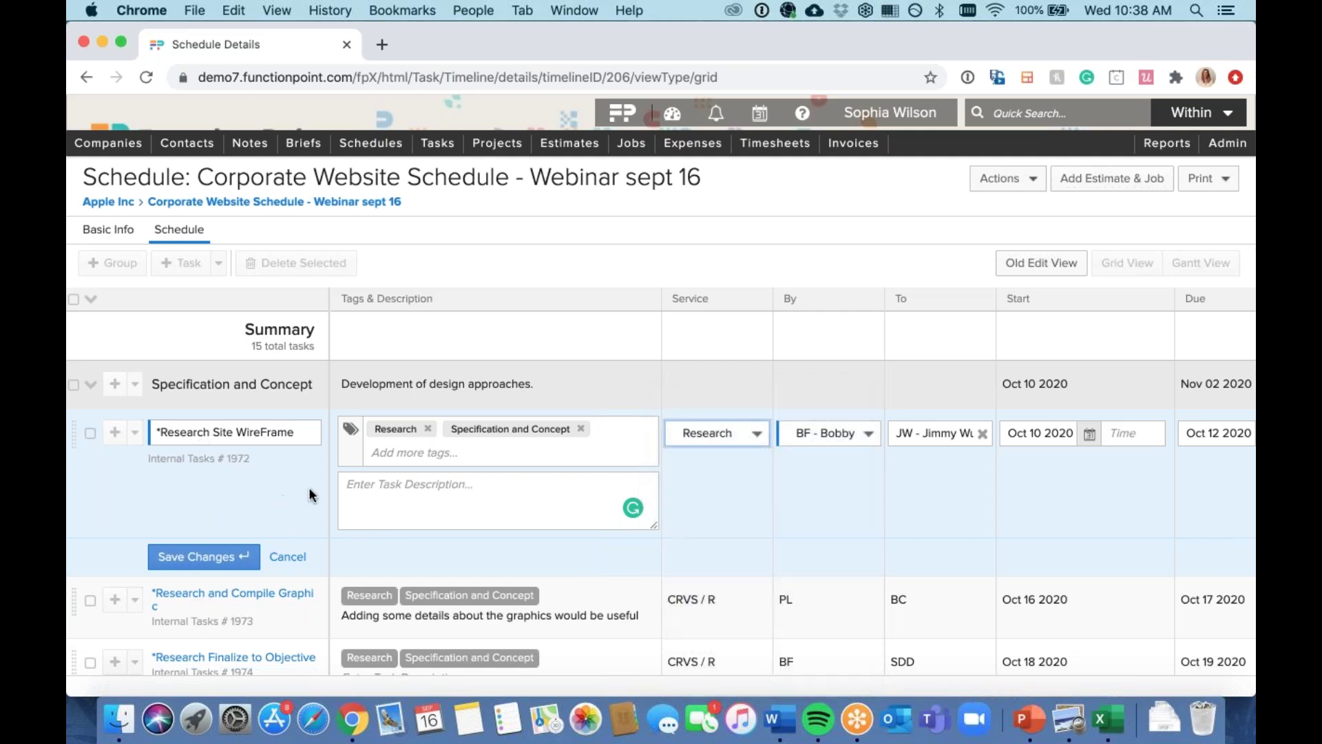
scroll(739, 472, "right", 5)
scroll(739, 477, "right", 10)
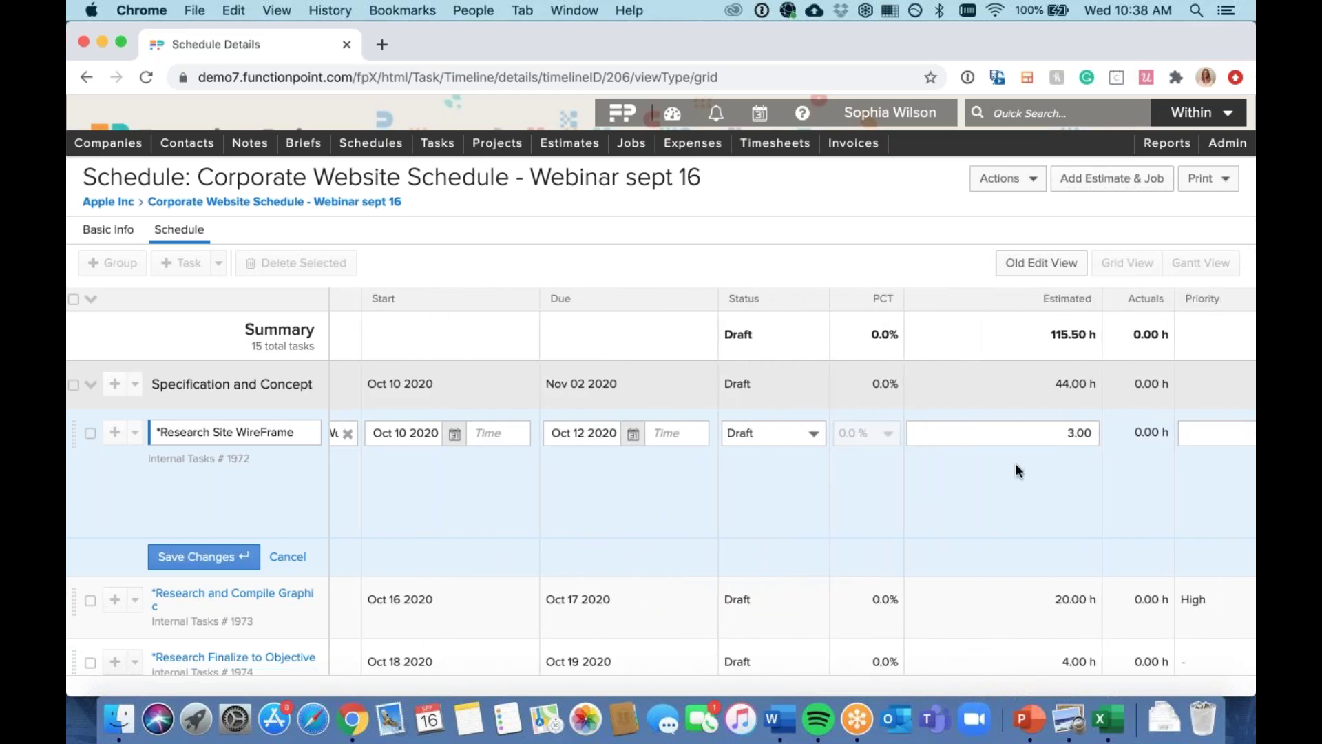
left_click(1066, 434)
mouse_move(1072, 648)
scroll(720, 493, "left", 5)
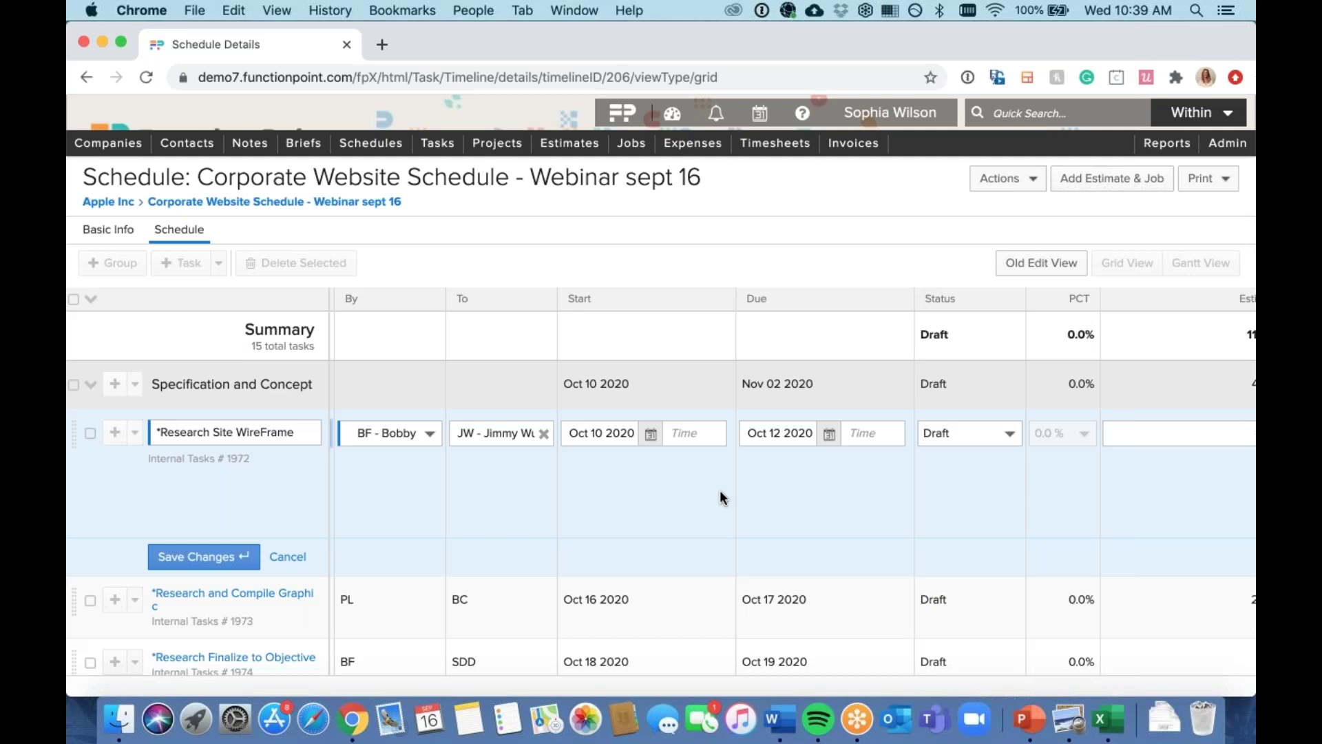
scroll(721, 493, "left", 5)
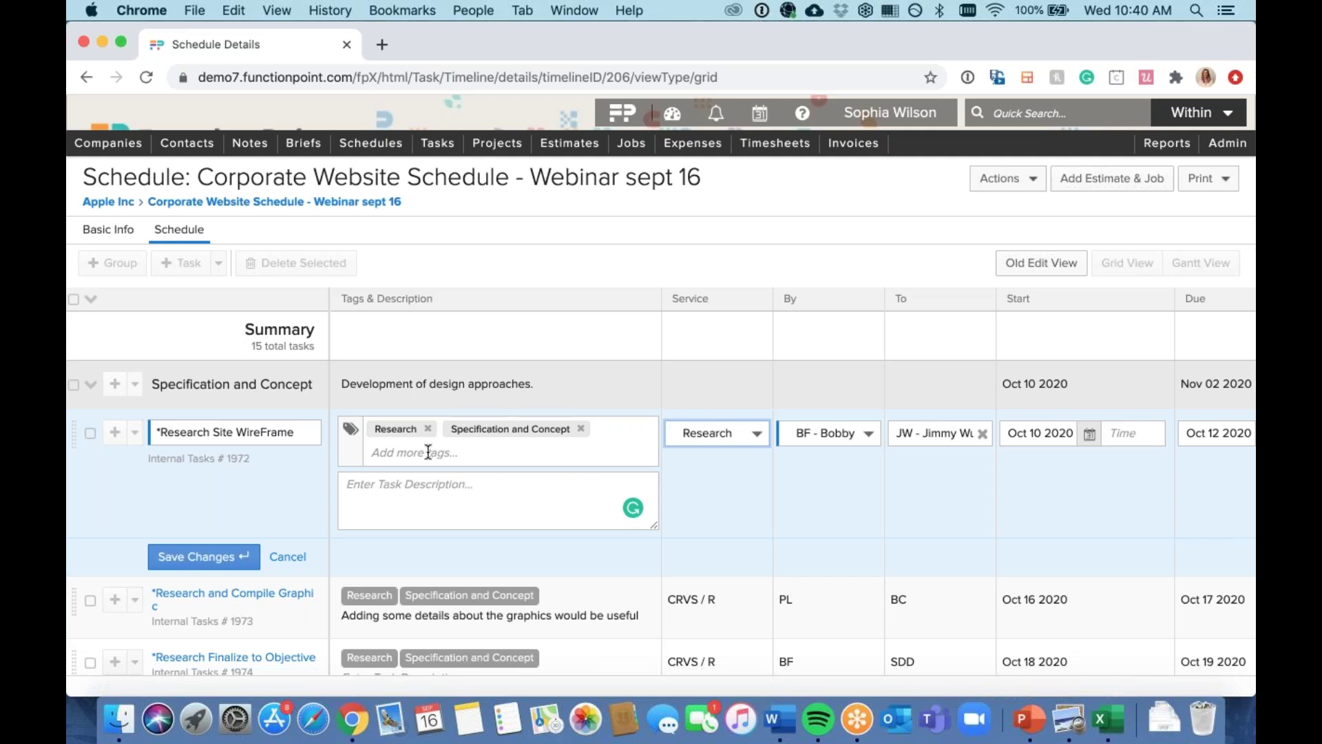
left_click(286, 557)
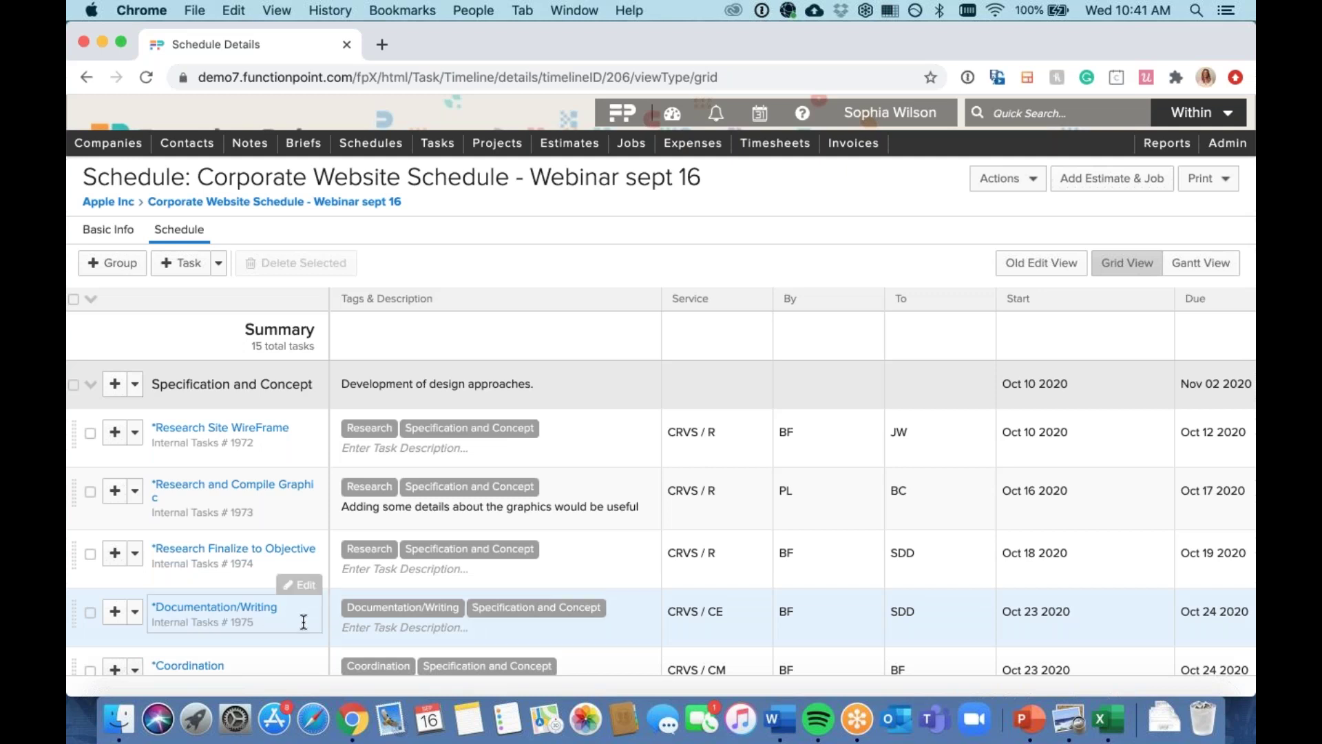
Step: Start an estimate and job from the schedule, choosing the account executive (AE) and Website as the estimate type
scroll(303, 622, "down", 1)
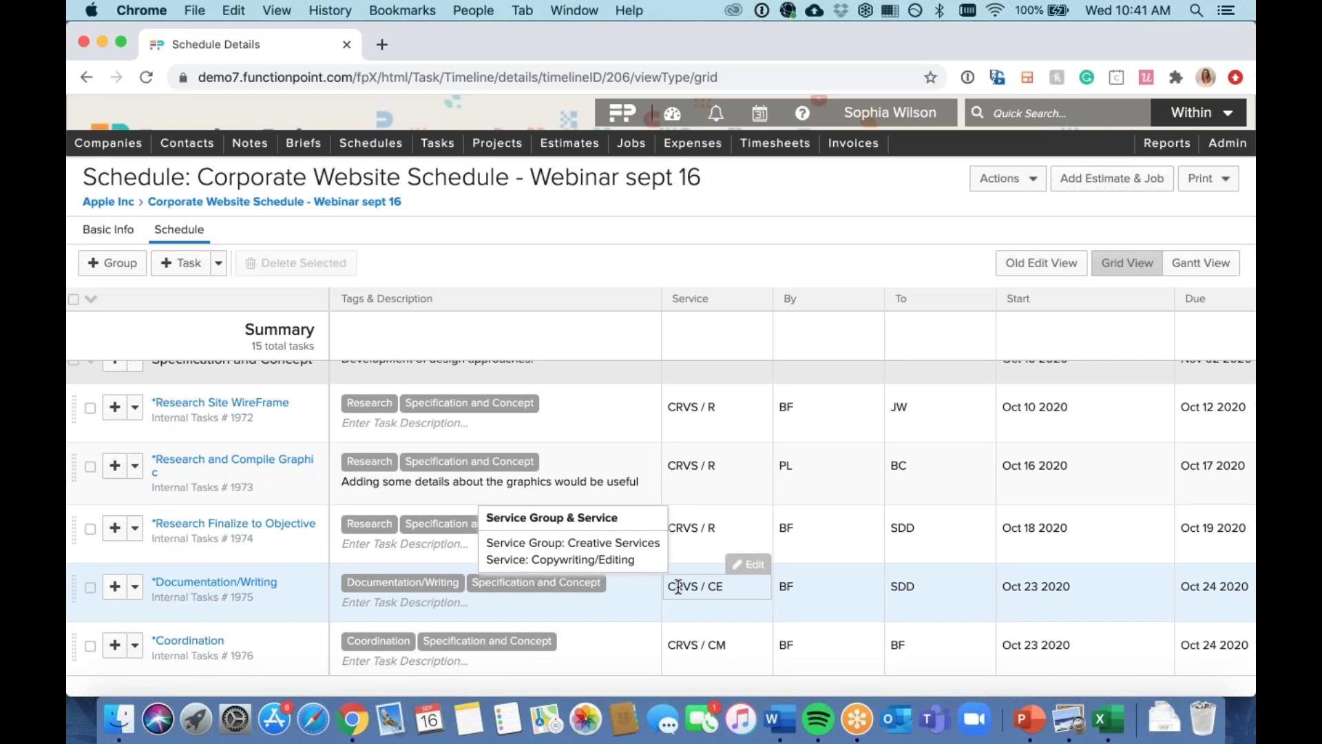
scroll(629, 573, "up", 1)
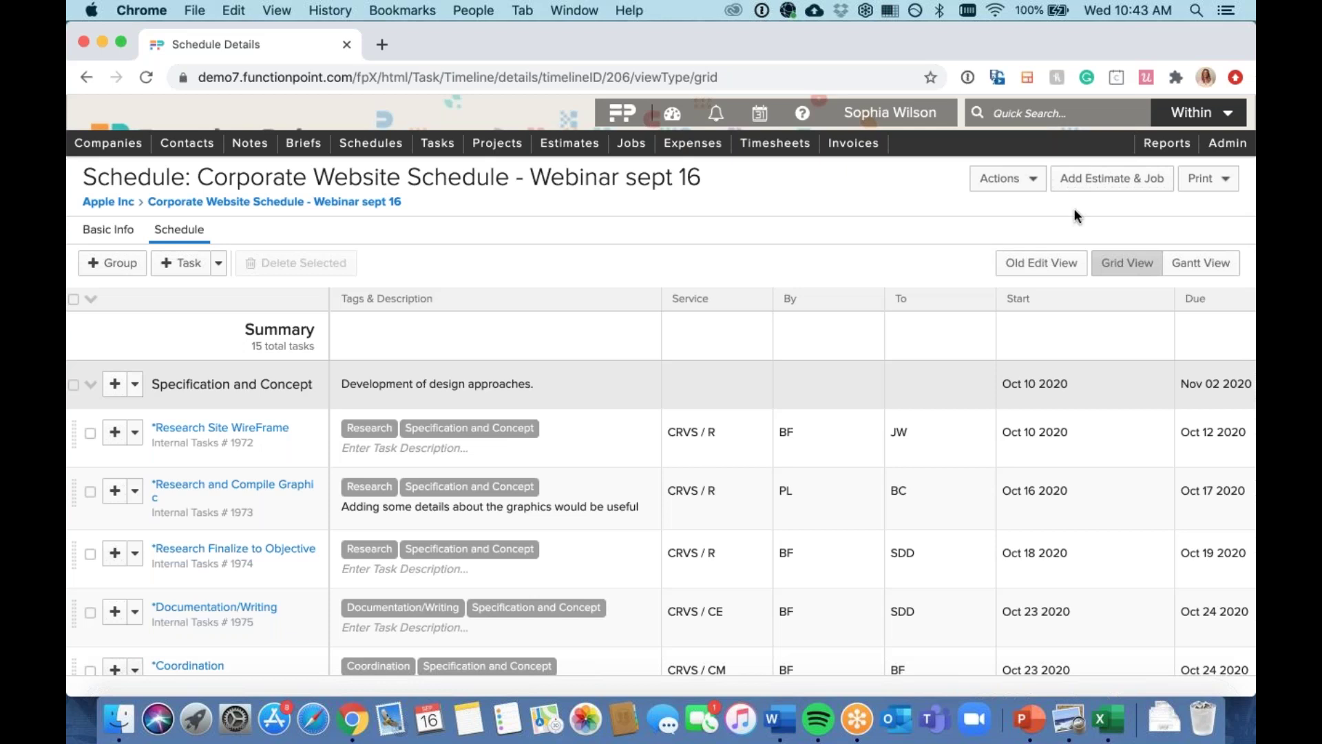
left_click(1102, 182)
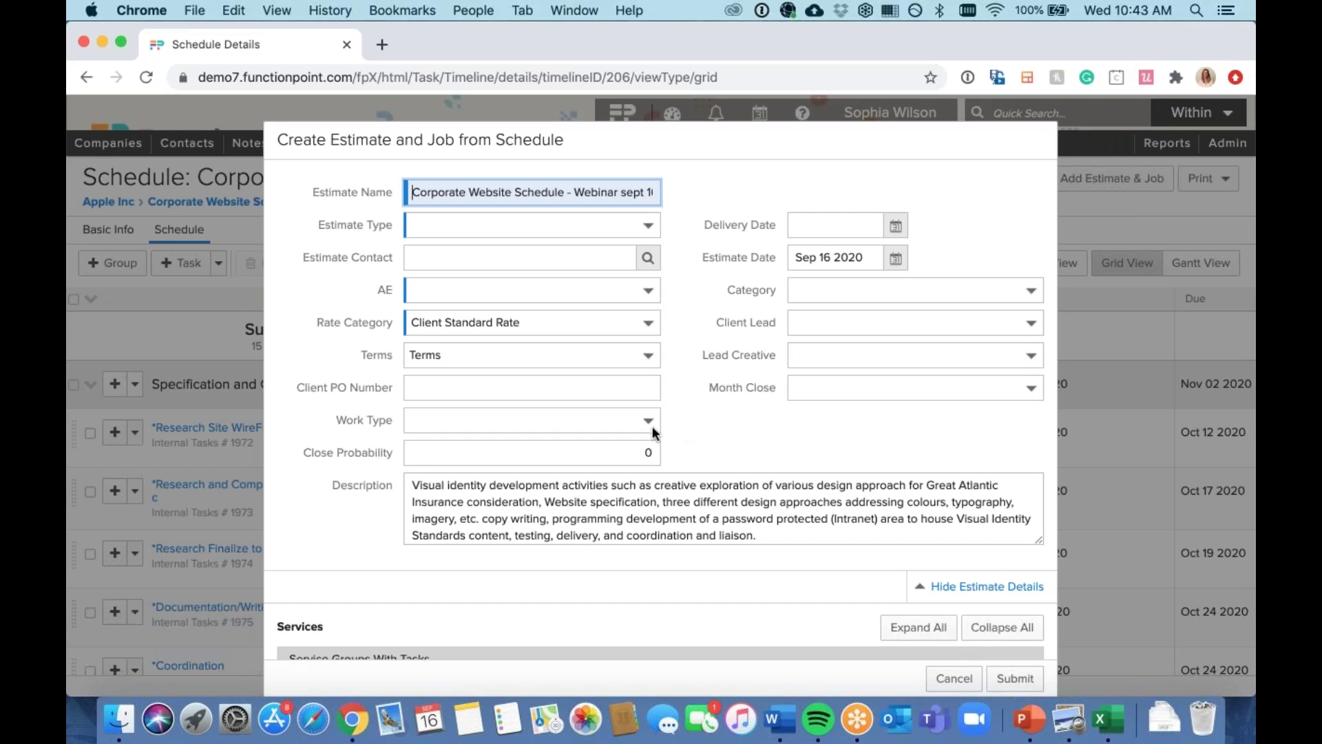
left_click(520, 295)
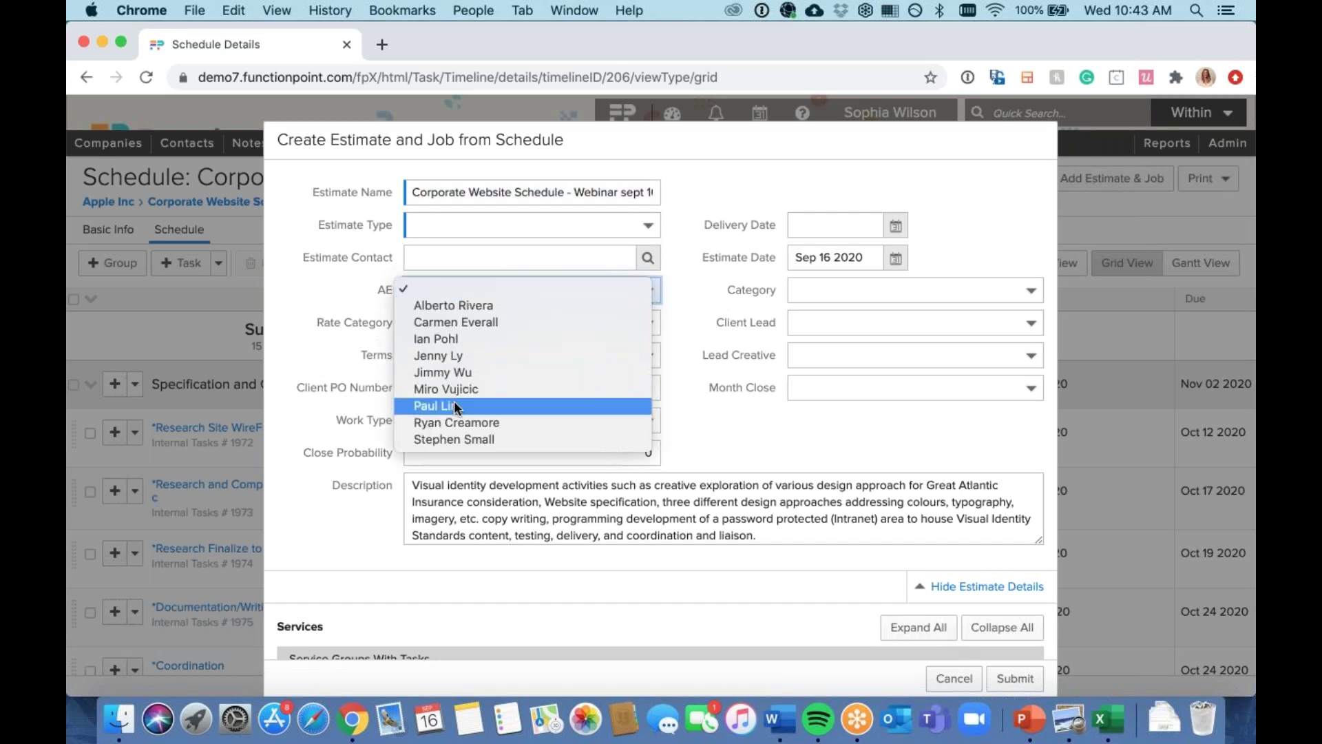
left_click(453, 372)
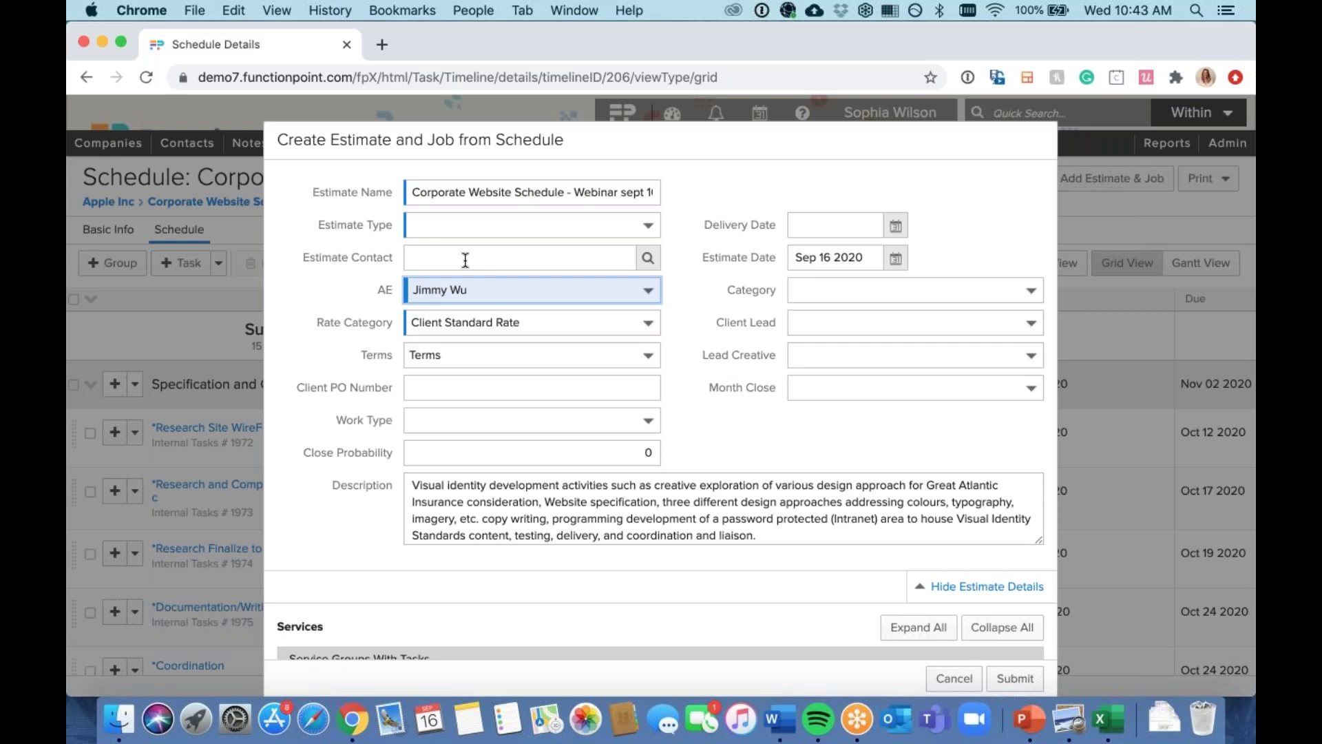
left_click(445, 222)
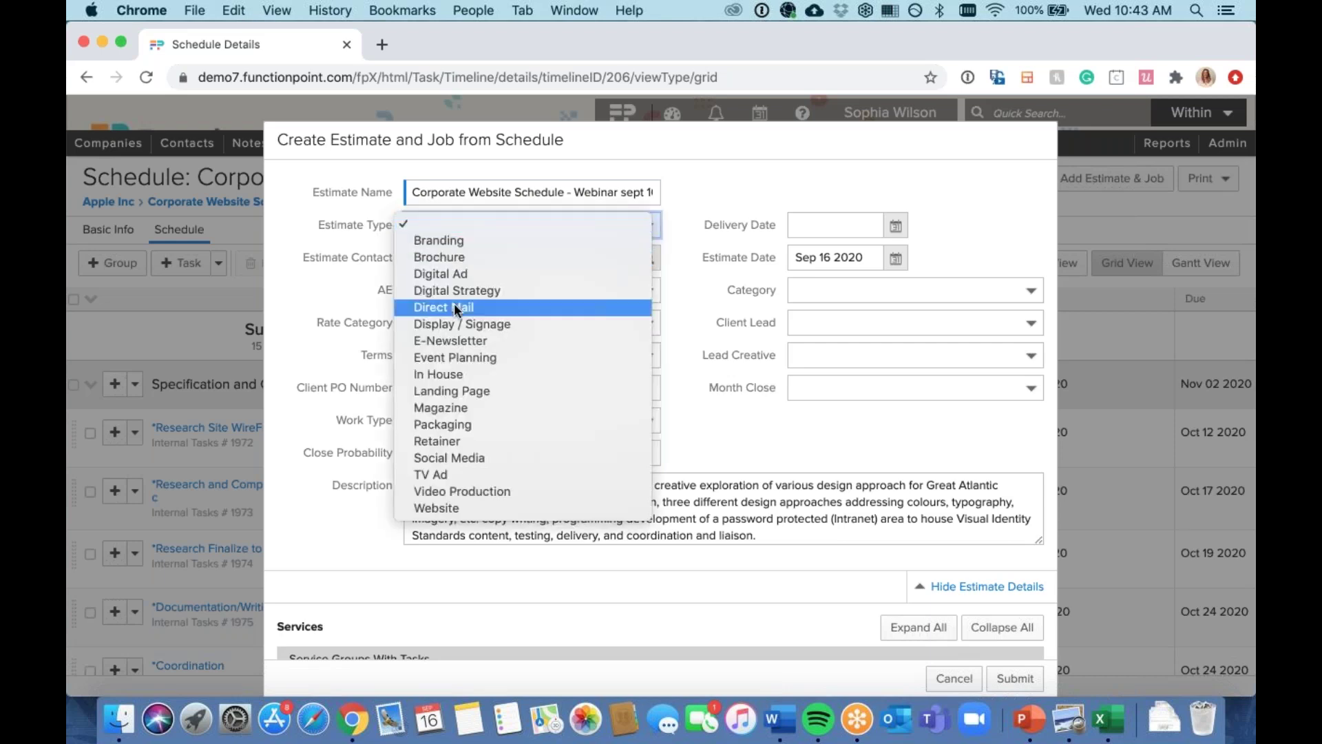
left_click(437, 509)
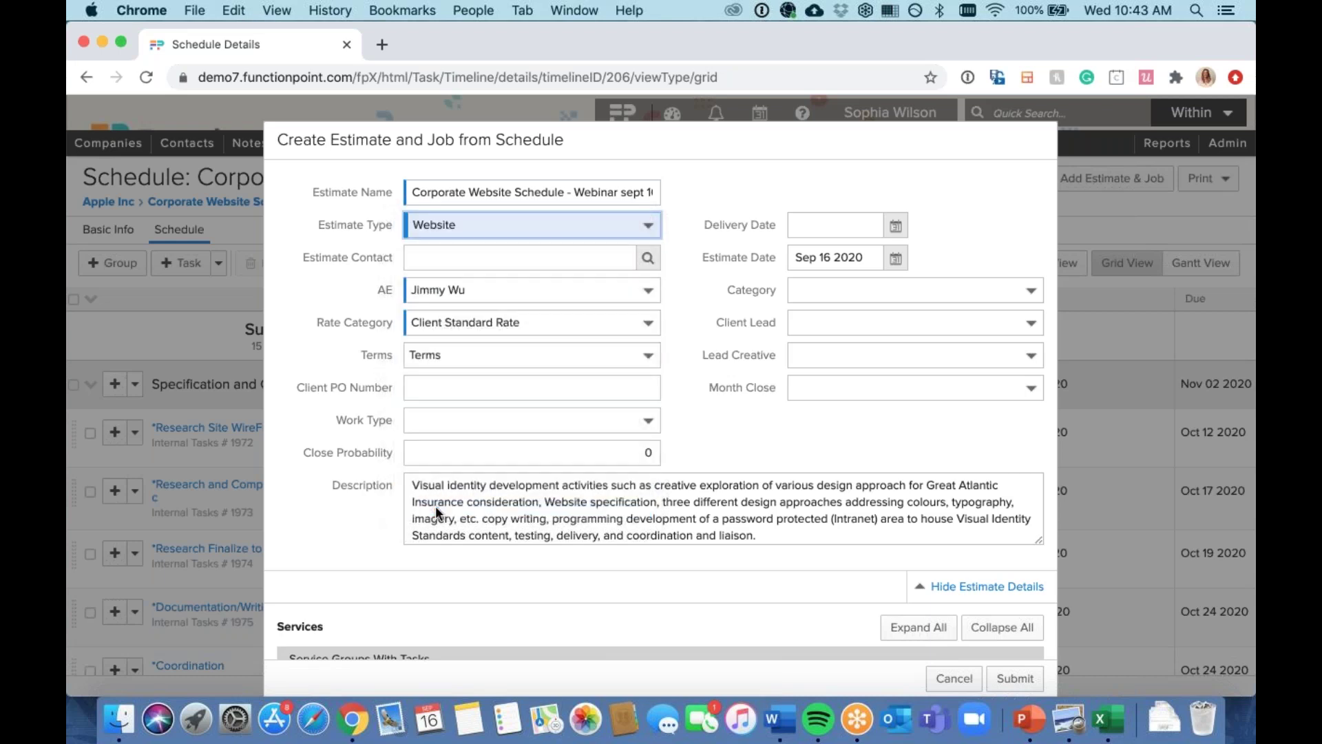
Step: Set the estimate's delivery date to Oct 30 2020 and its category to Time and Materials
left_click(686, 295)
left_click(896, 228)
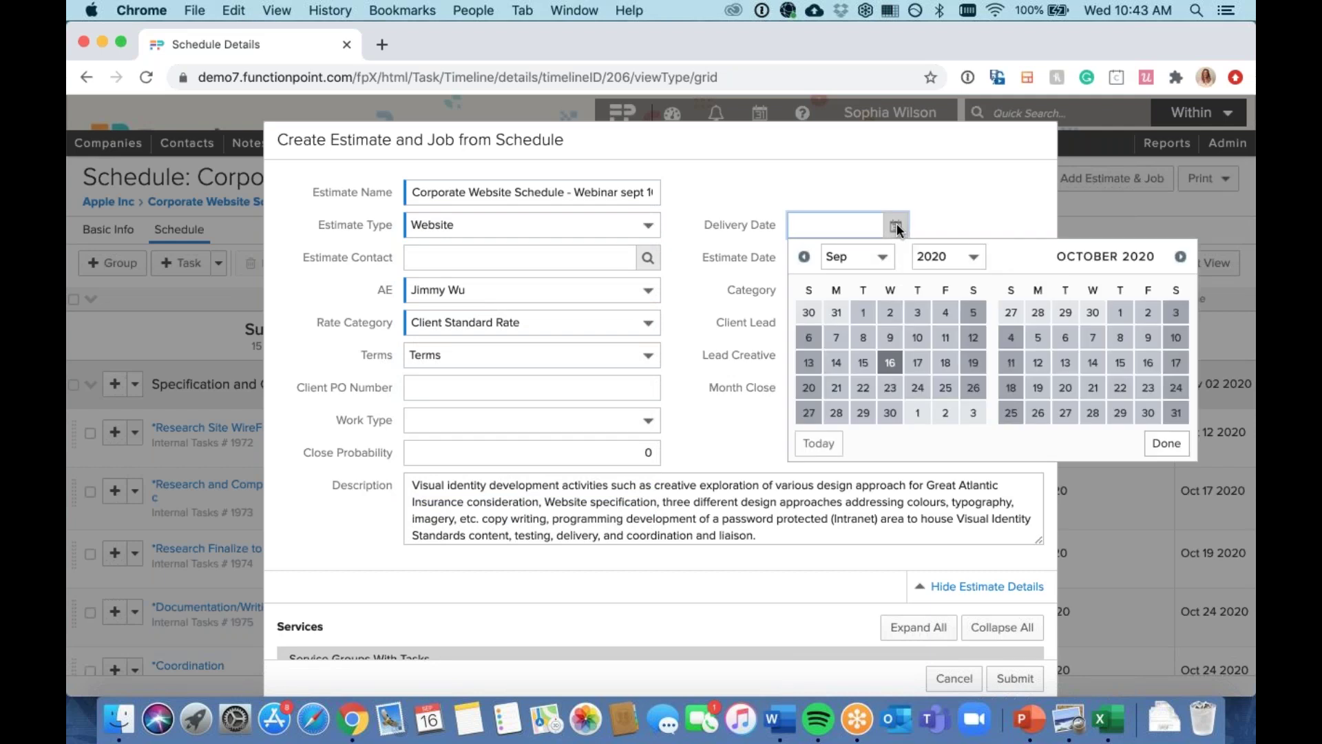
left_click(1148, 413)
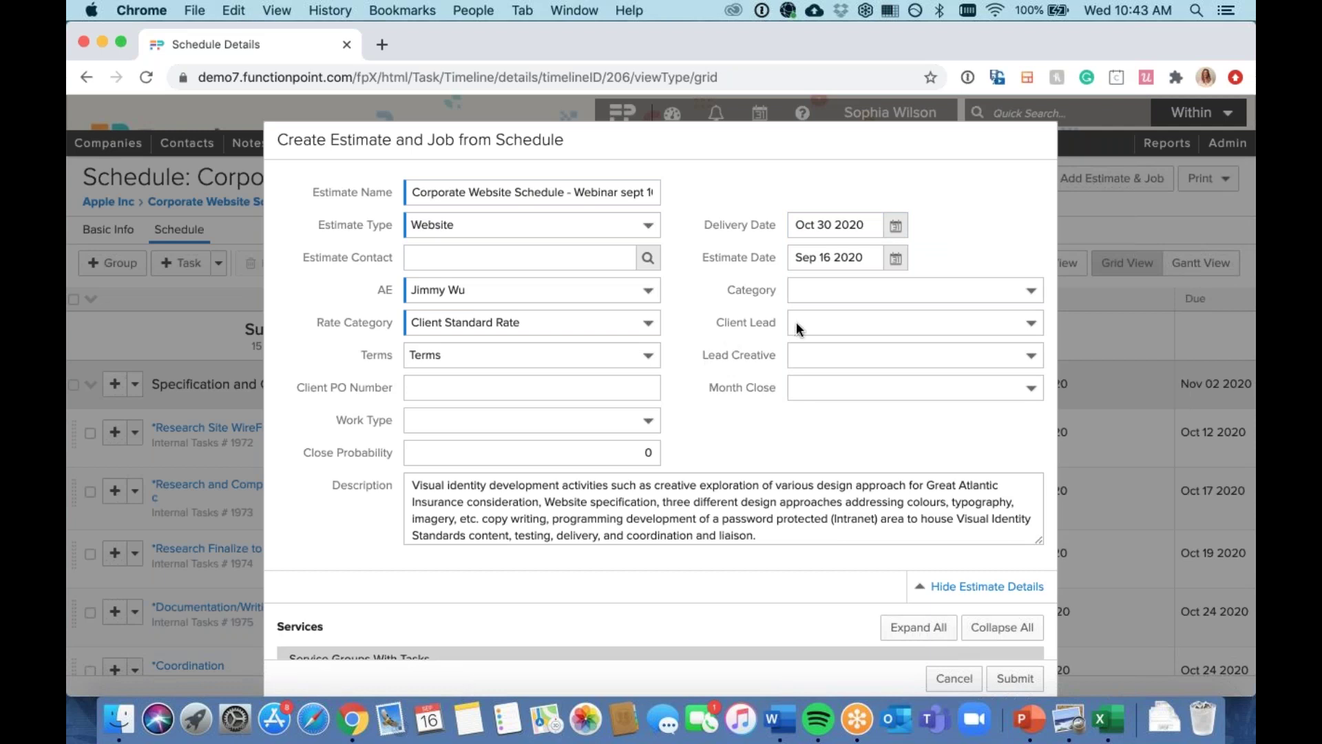
left_click(823, 288)
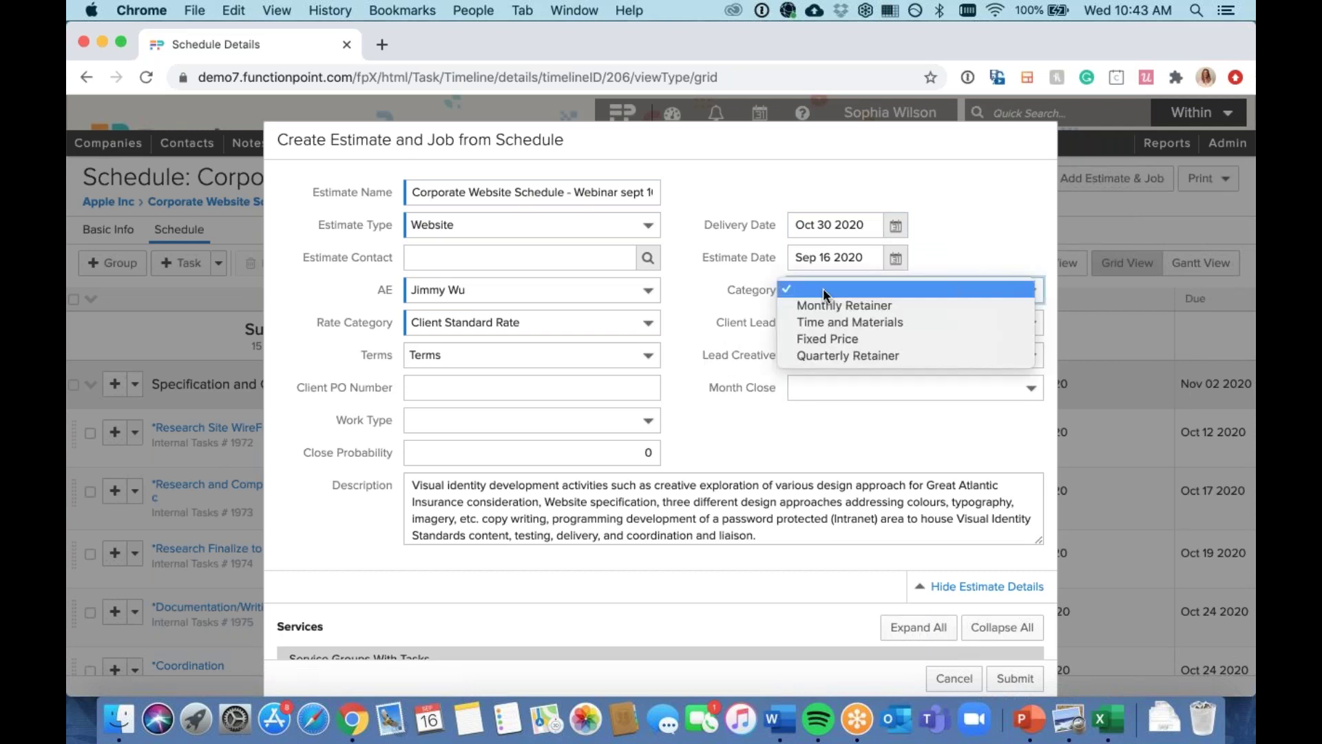
left_click(818, 323)
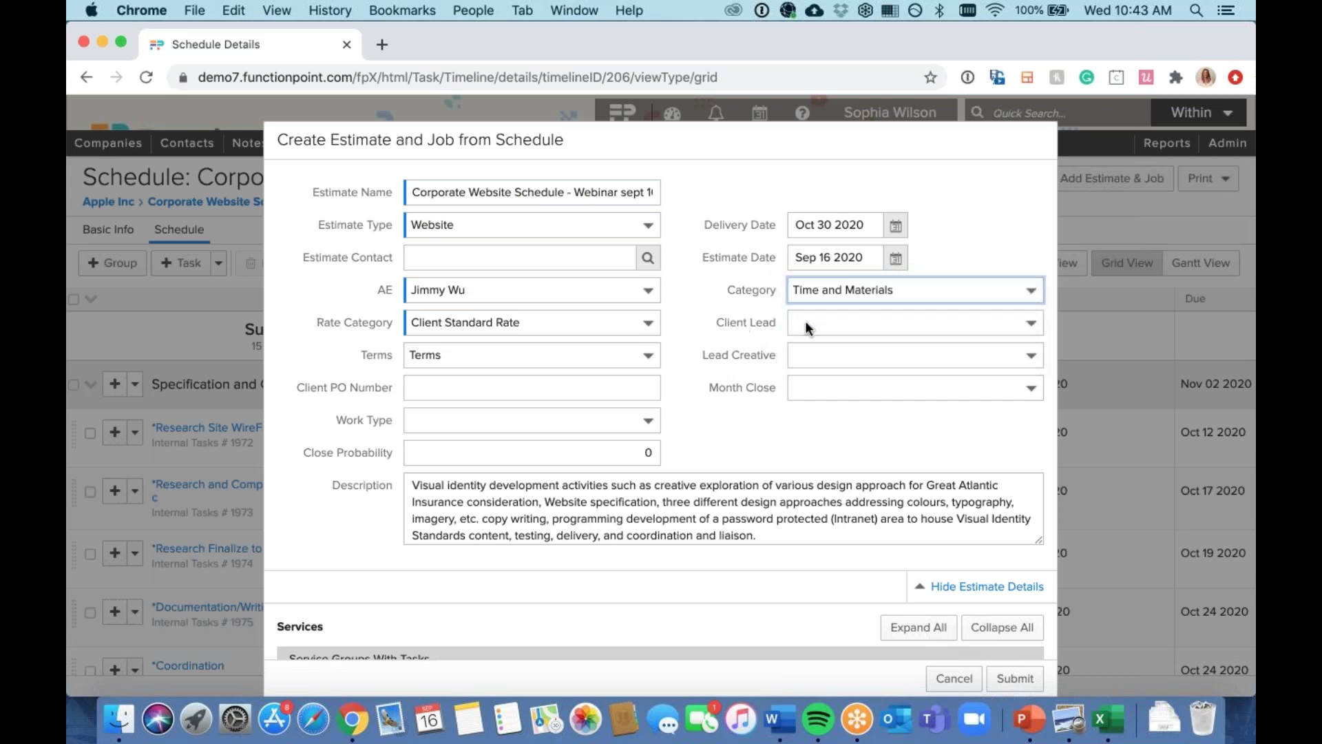
left_click(804, 322)
left_click(724, 341)
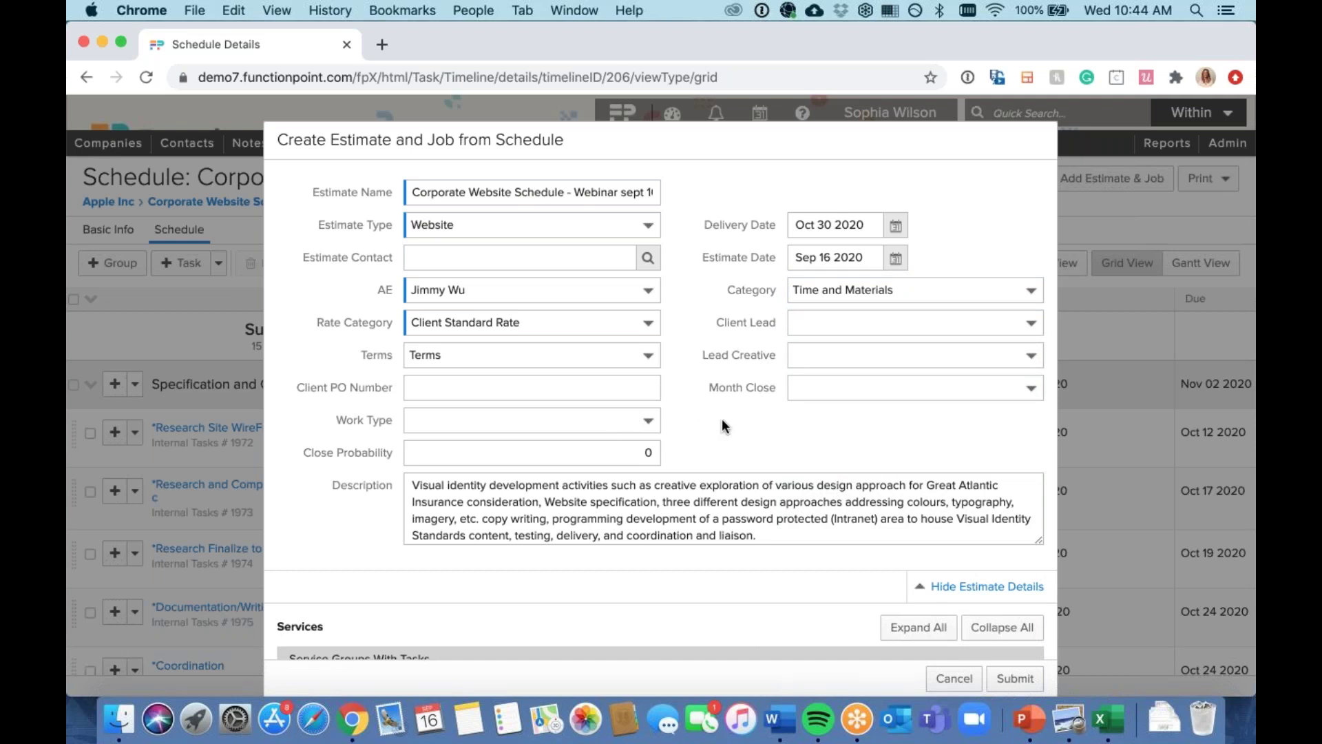
Step: Expand the Creative Services group and examine its services, rates, task hours, assigned staff and aggregate settings
scroll(722, 419, "down", 3)
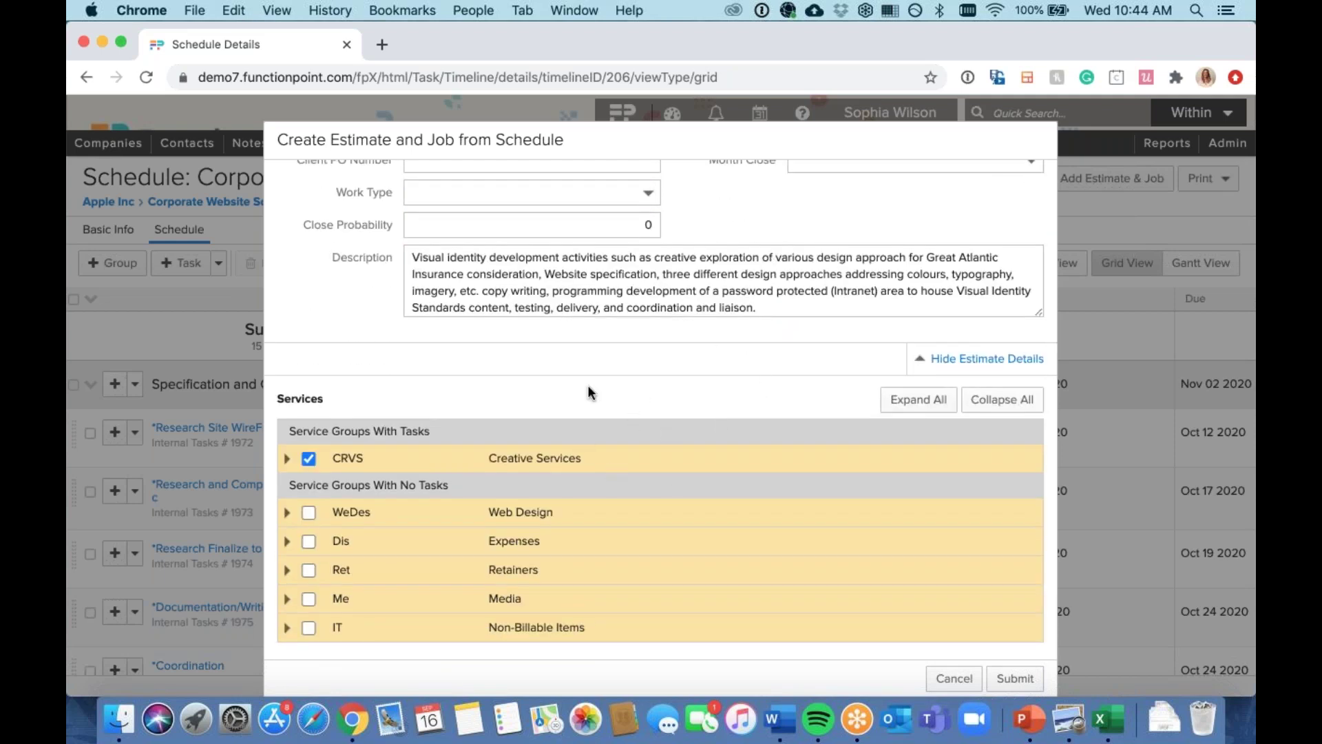
left_click(287, 459)
scroll(572, 497, "down", 2)
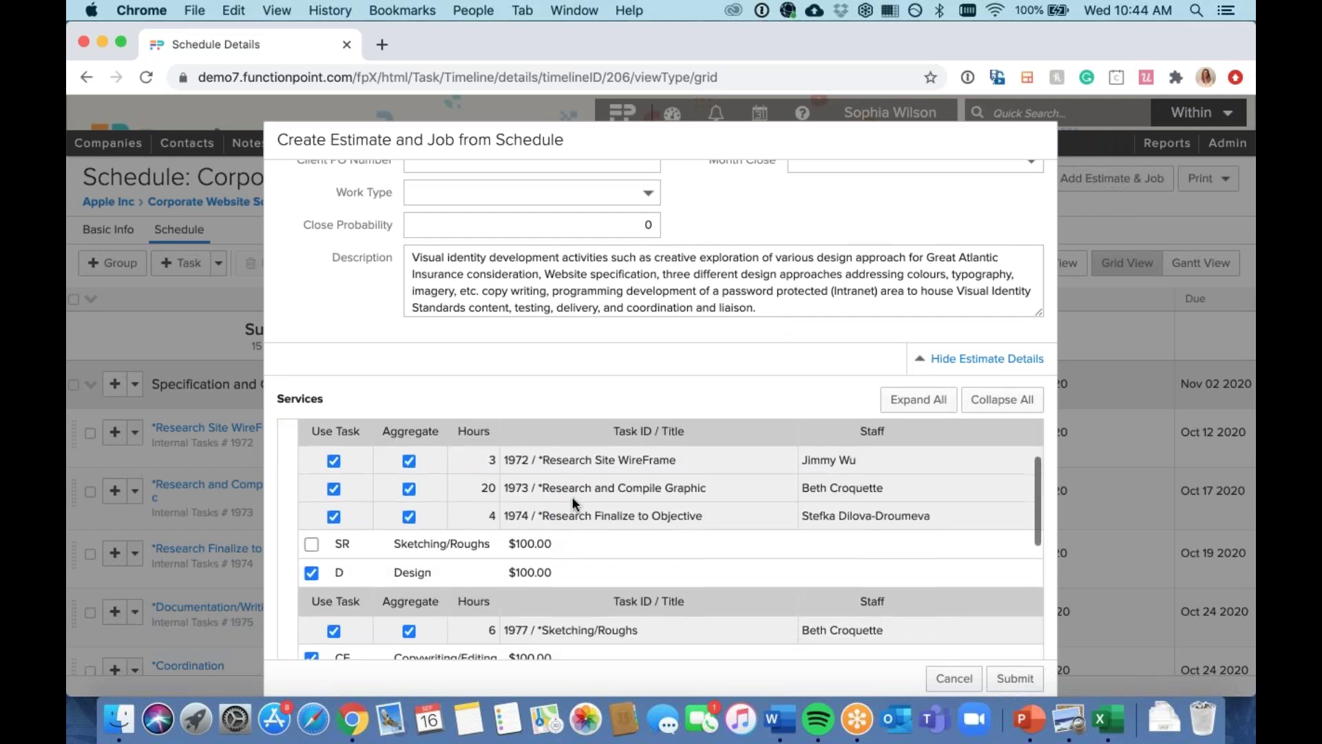
scroll(572, 498, "up", 1)
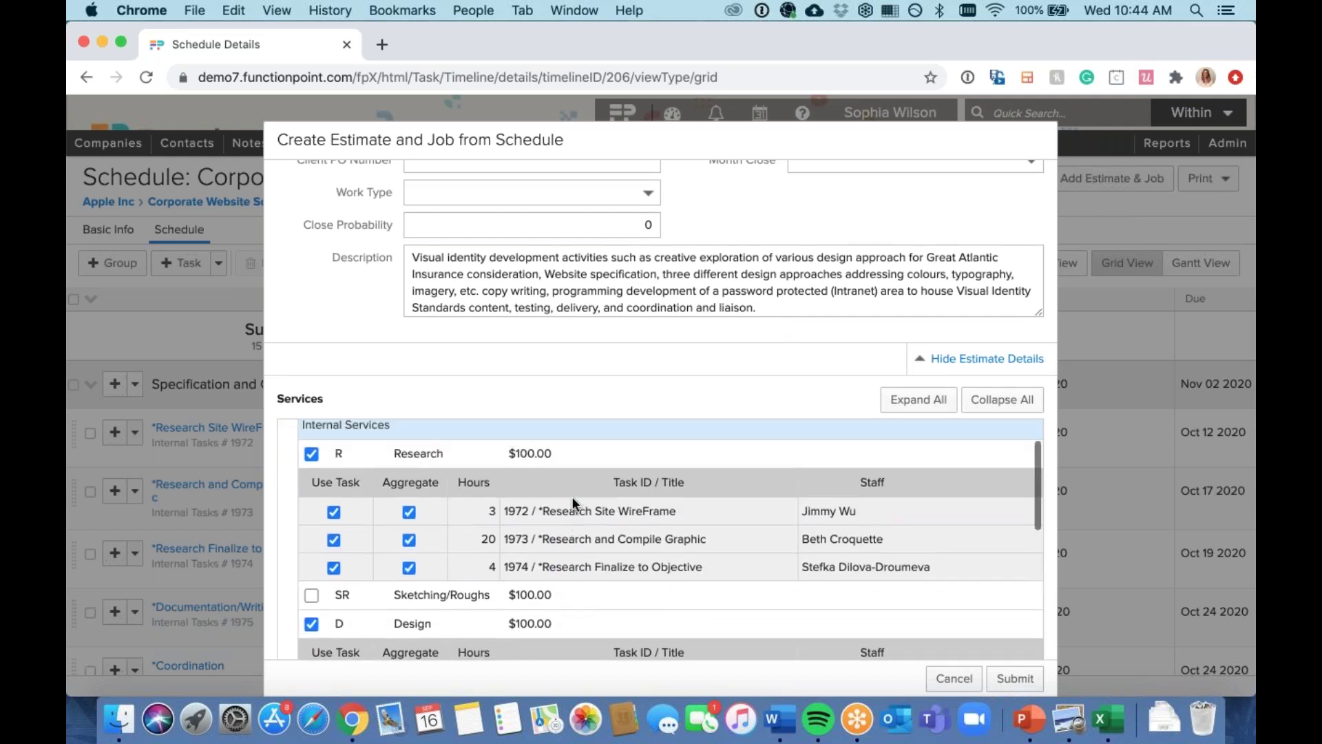
scroll(573, 498, "up", 1)
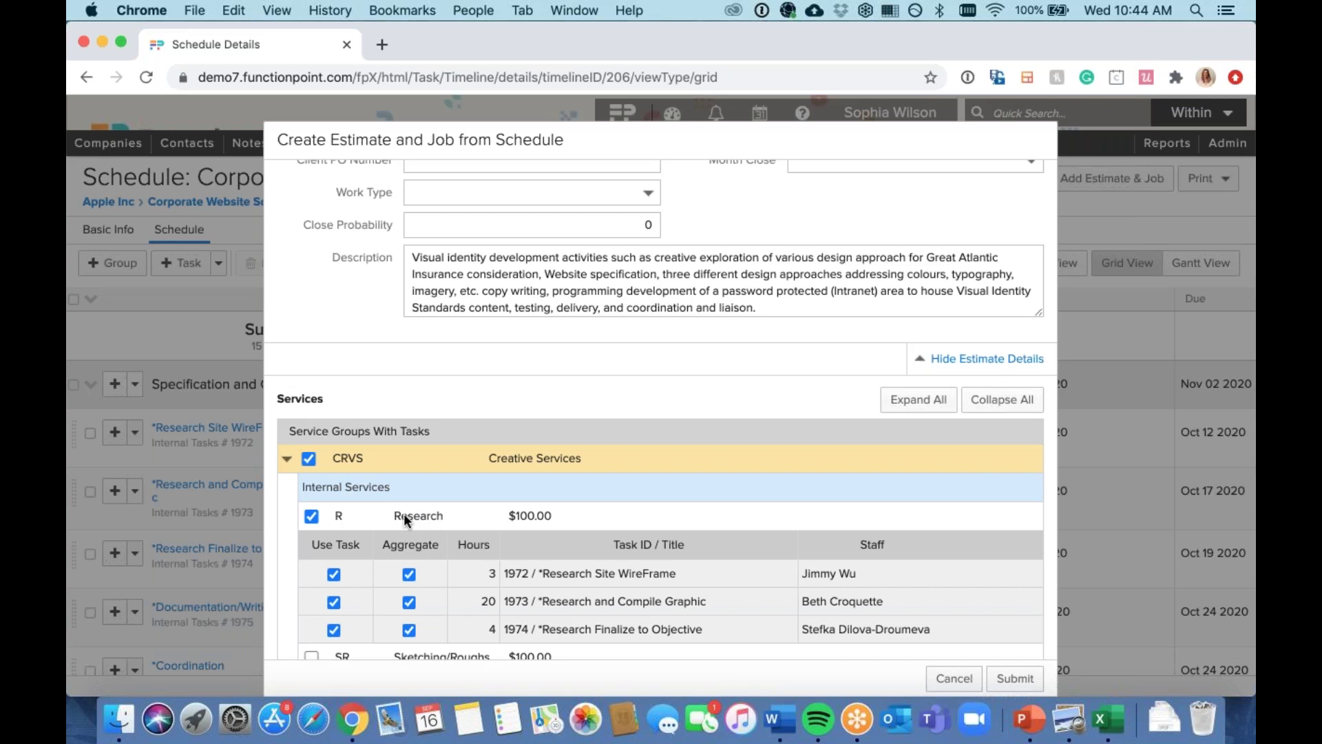
scroll(483, 629, "down", 5)
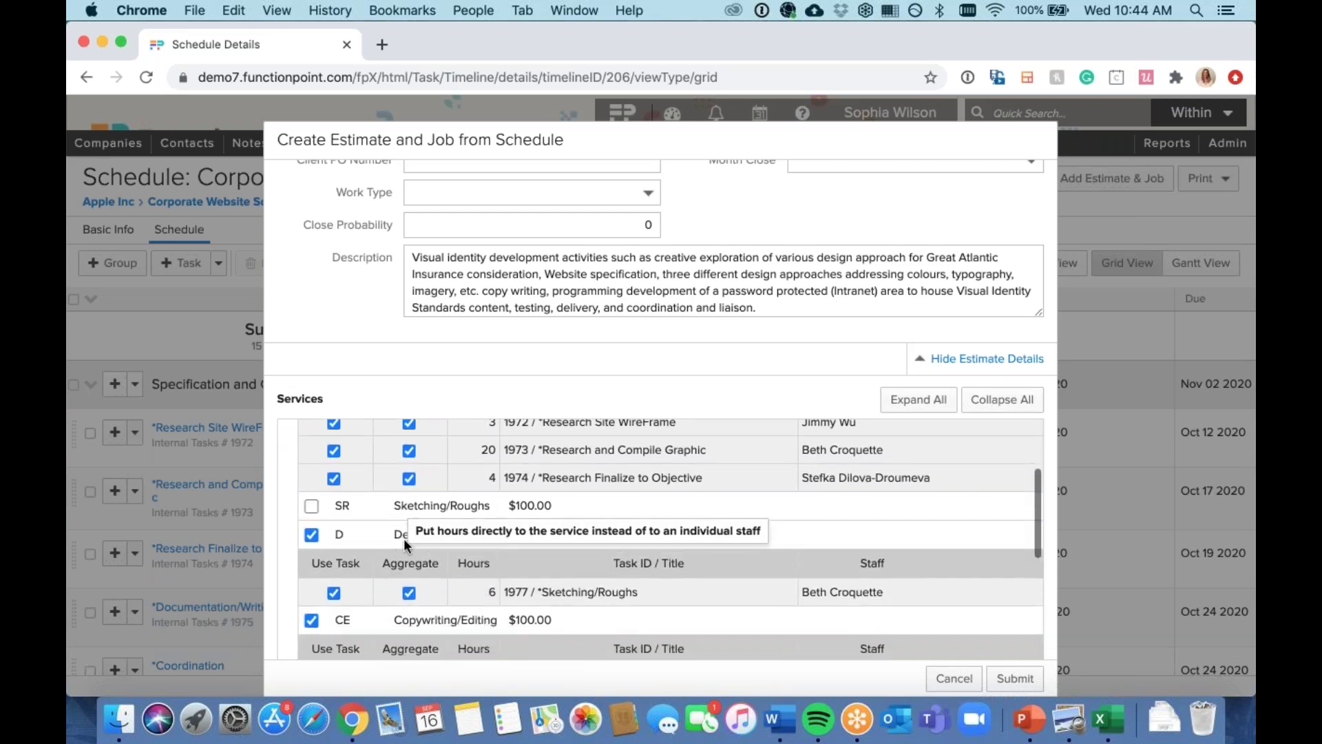
scroll(502, 535, "down", 10)
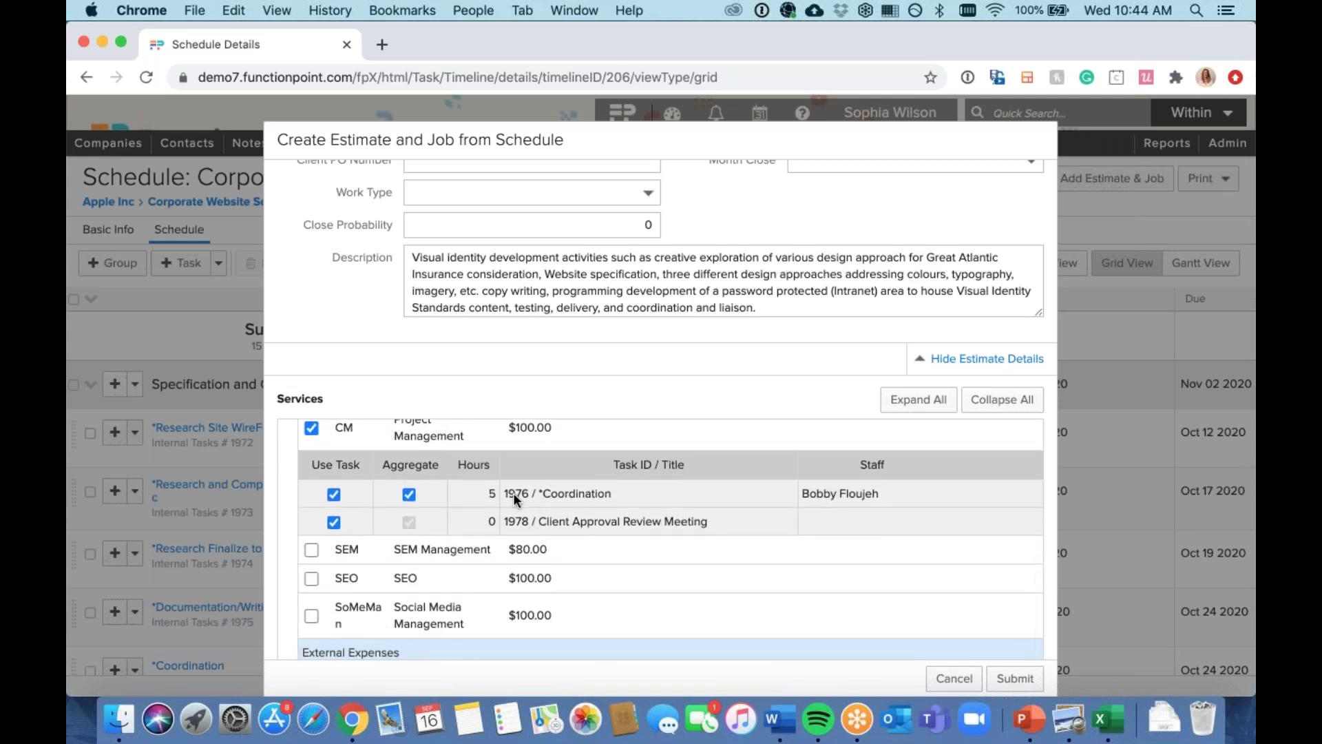
scroll(514, 493, "down", 5)
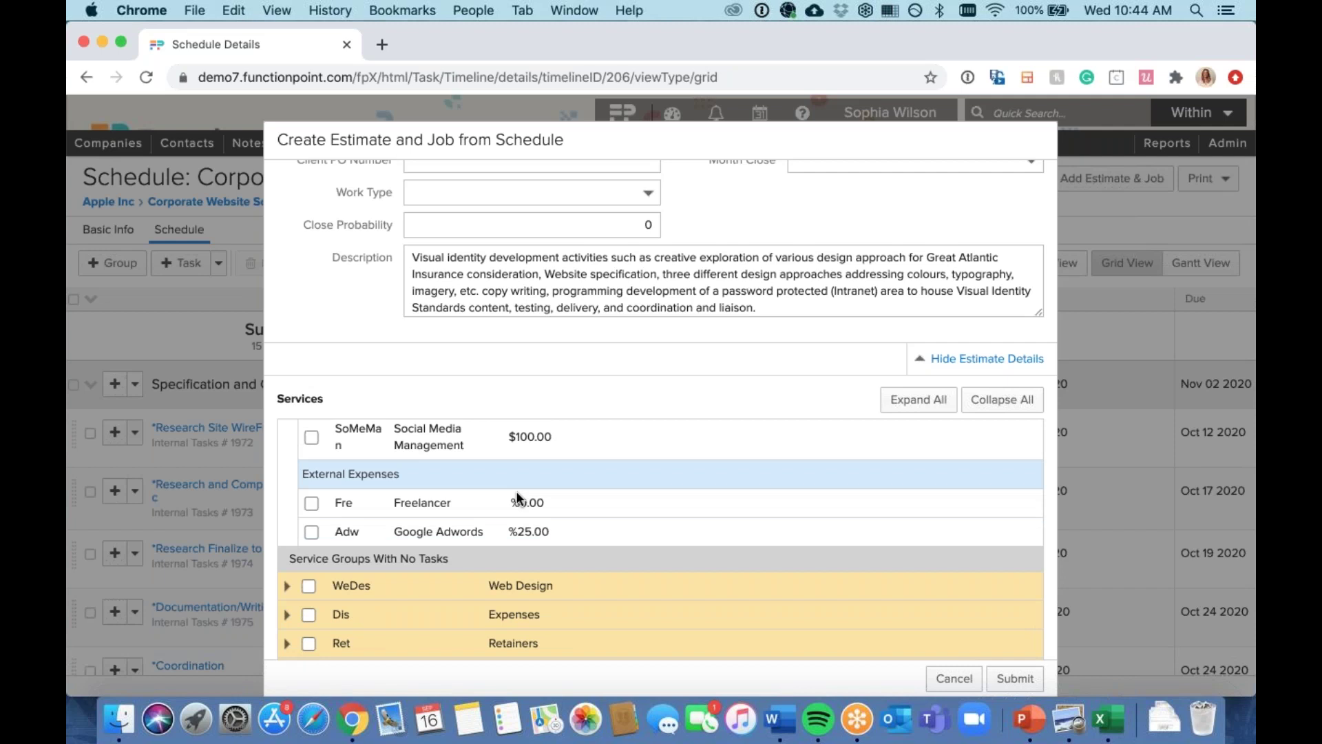
Step: Include the Freelancer external expense from the Expenses service group in the estimate
left_click(287, 615)
scroll(446, 569, "down", 3)
scroll(446, 569, "down", 1)
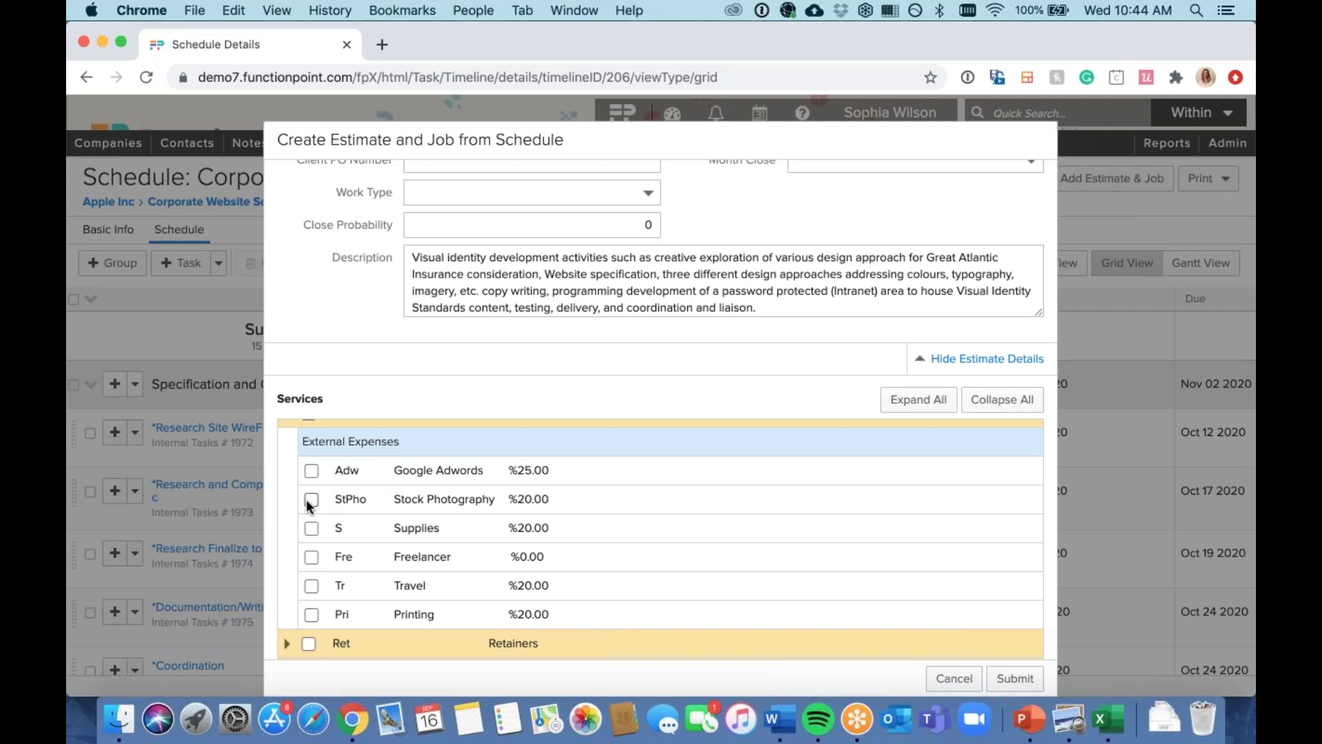
left_click(311, 557)
scroll(742, 537, "down", 2)
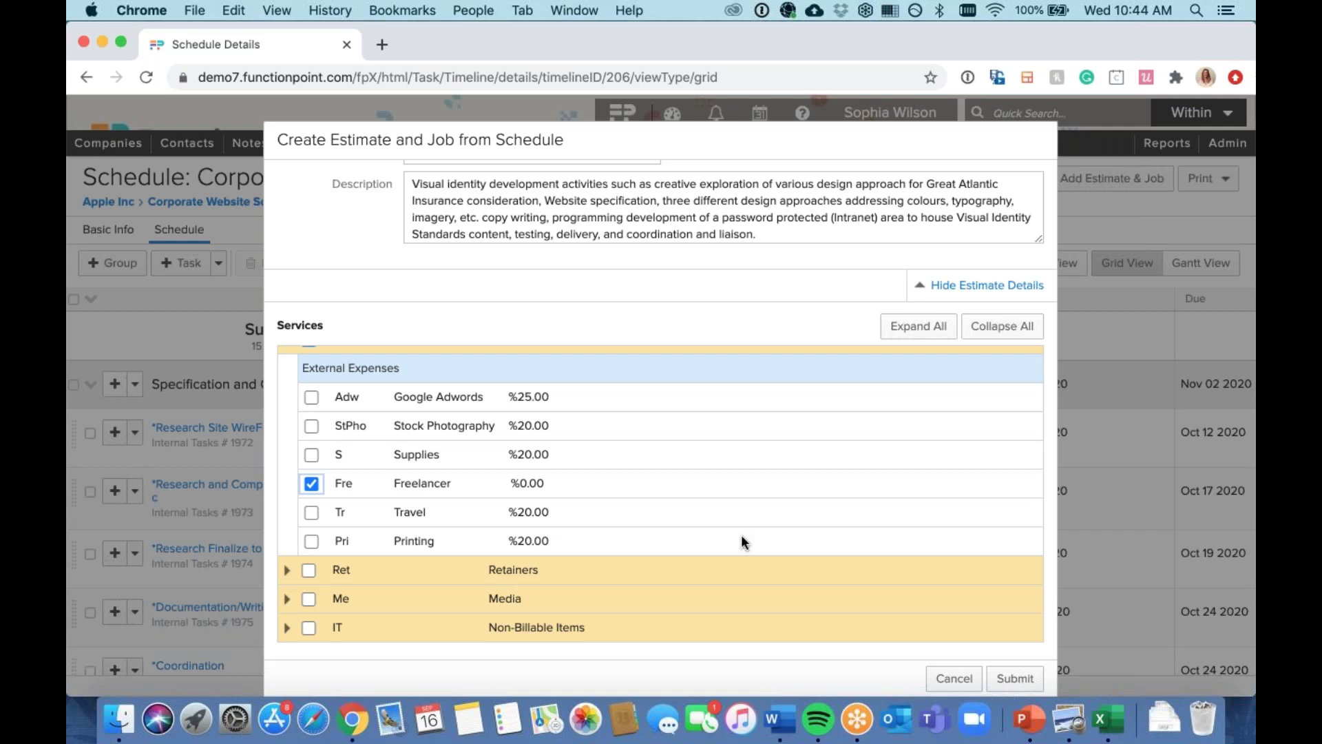
Step: Submit the form to create the estimate and job, then review the estimate's services, expenses and totals
left_click(1020, 678)
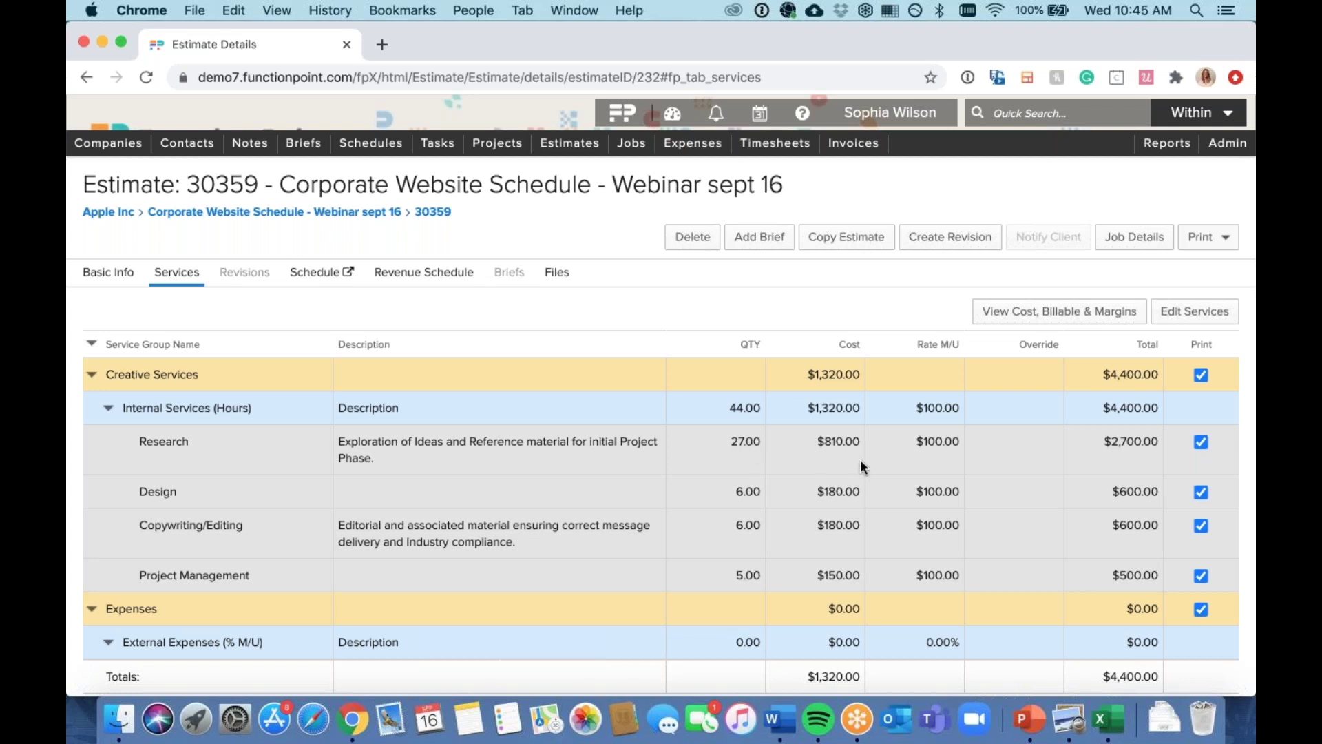
scroll(865, 463, "down", 2)
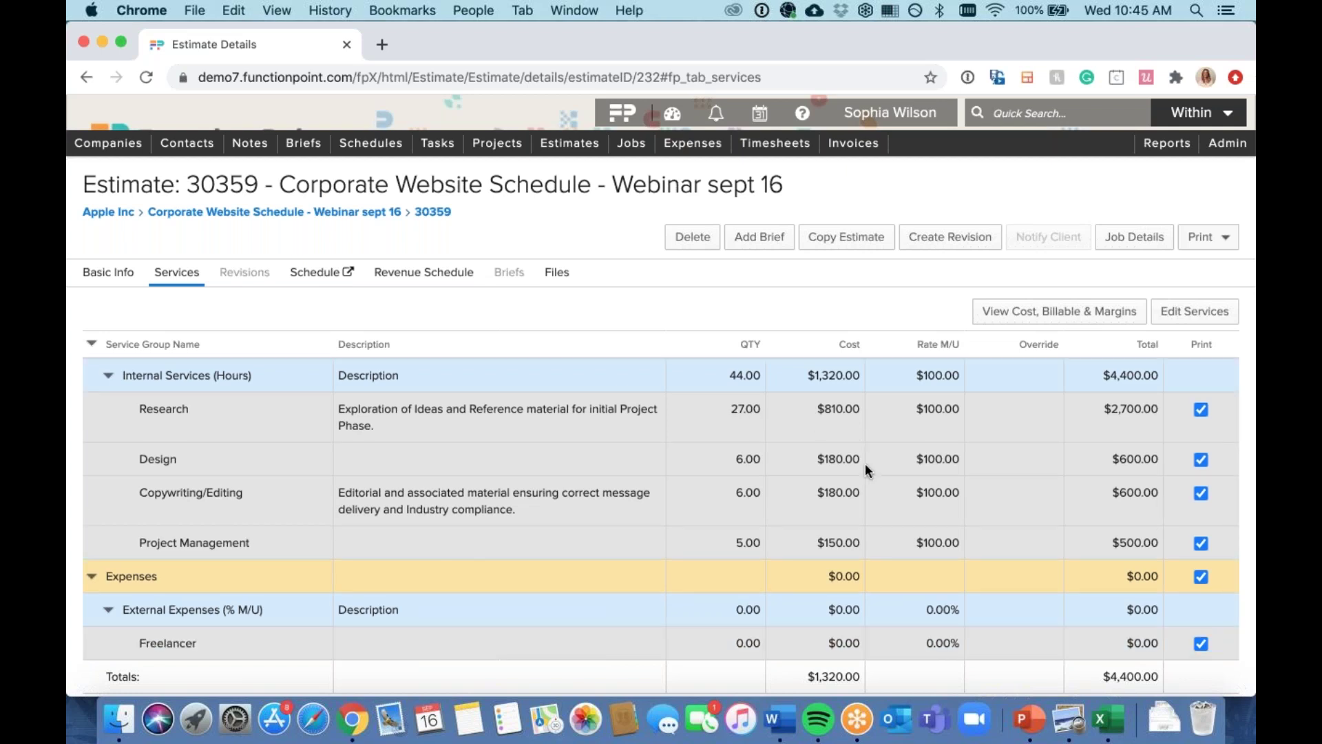
scroll(865, 463, "down", 1)
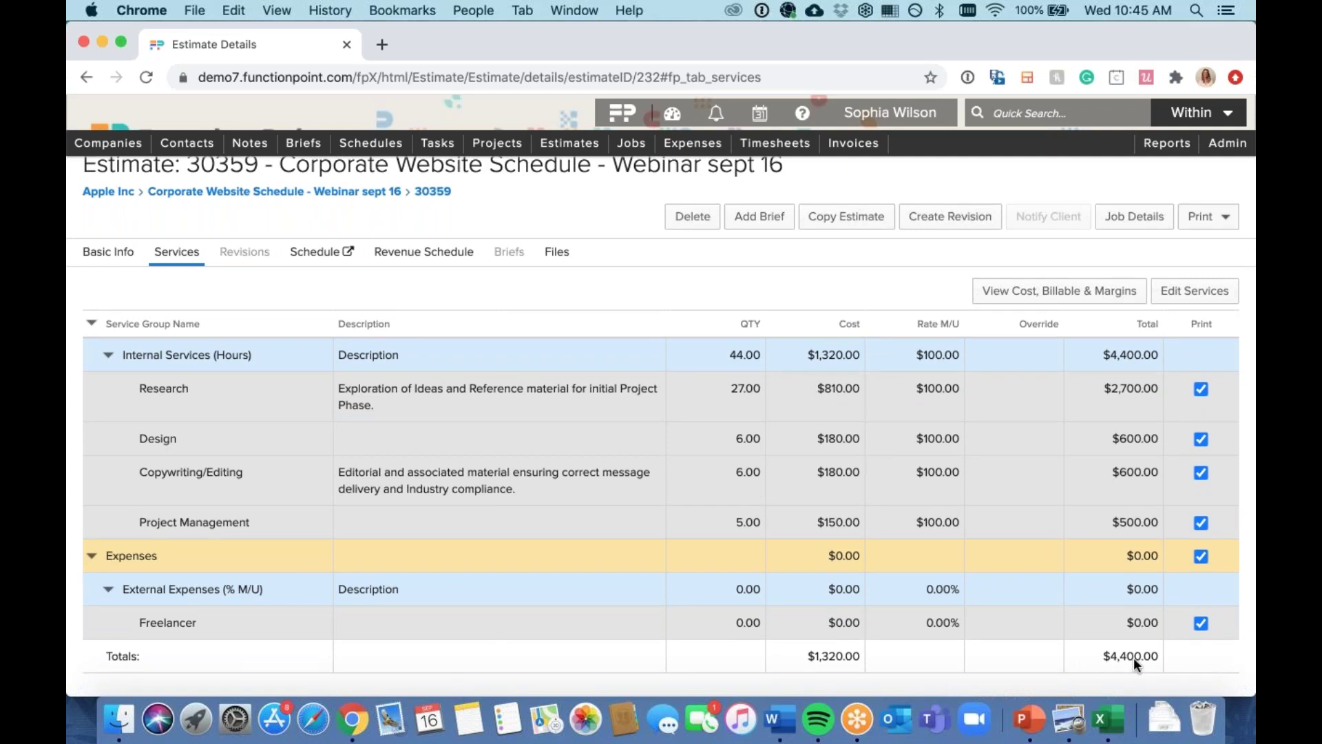
left_click(1169, 663)
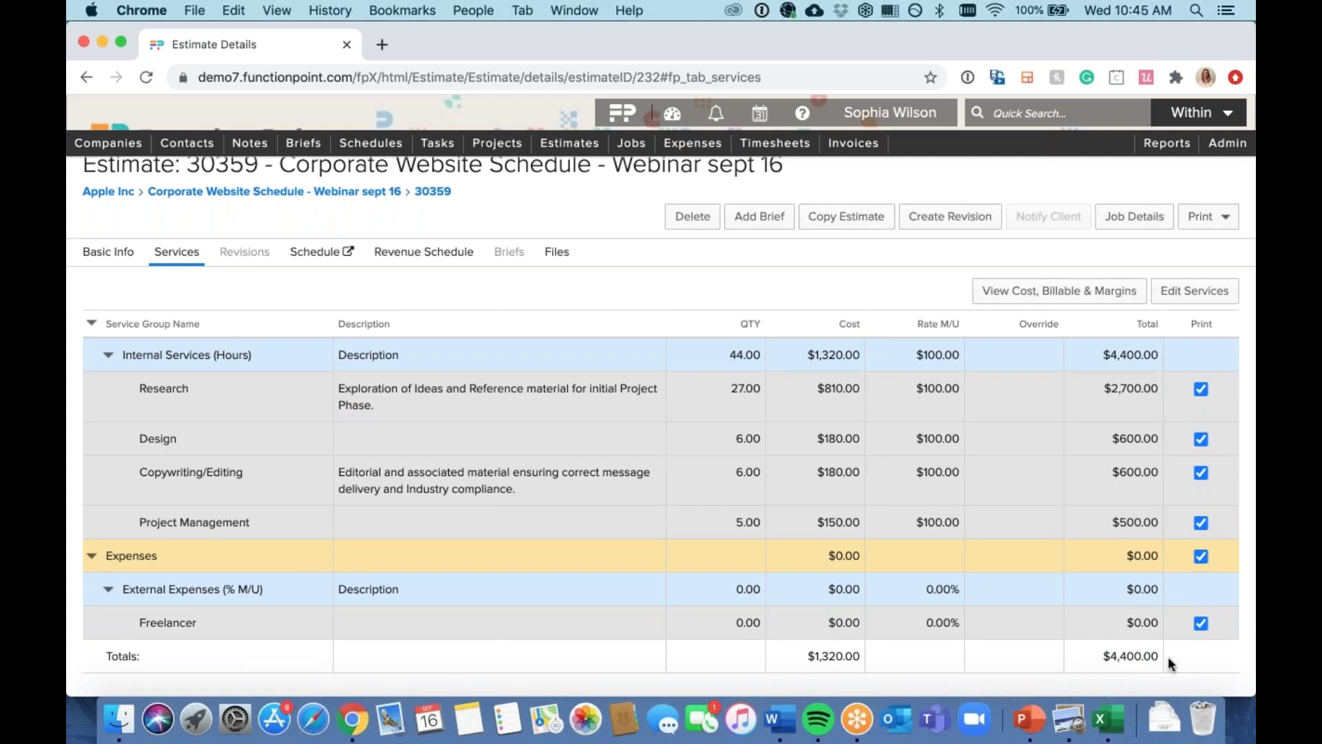
Step: Open the estimate's services for editing and override the Research service amount with $3000
left_click(1197, 290)
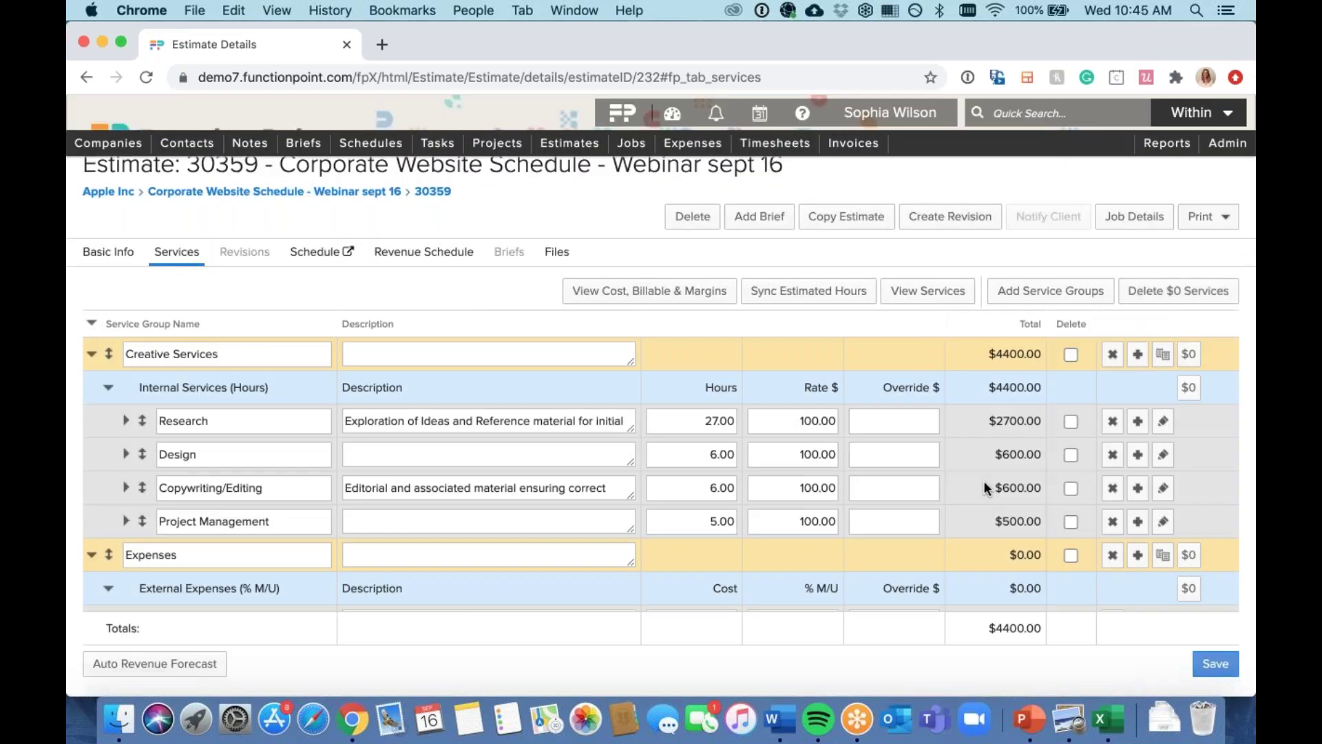
scroll(985, 480, "down", 2)
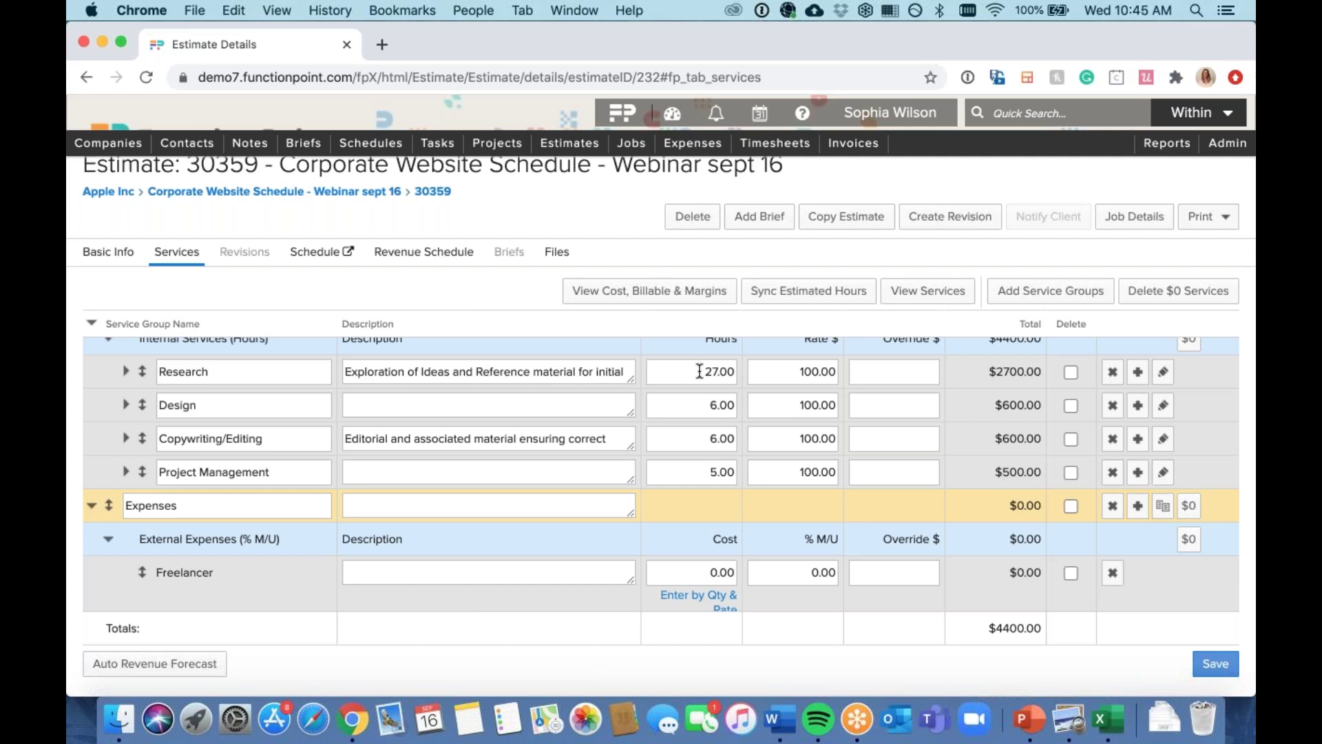
left_click(871, 369)
type("3000")
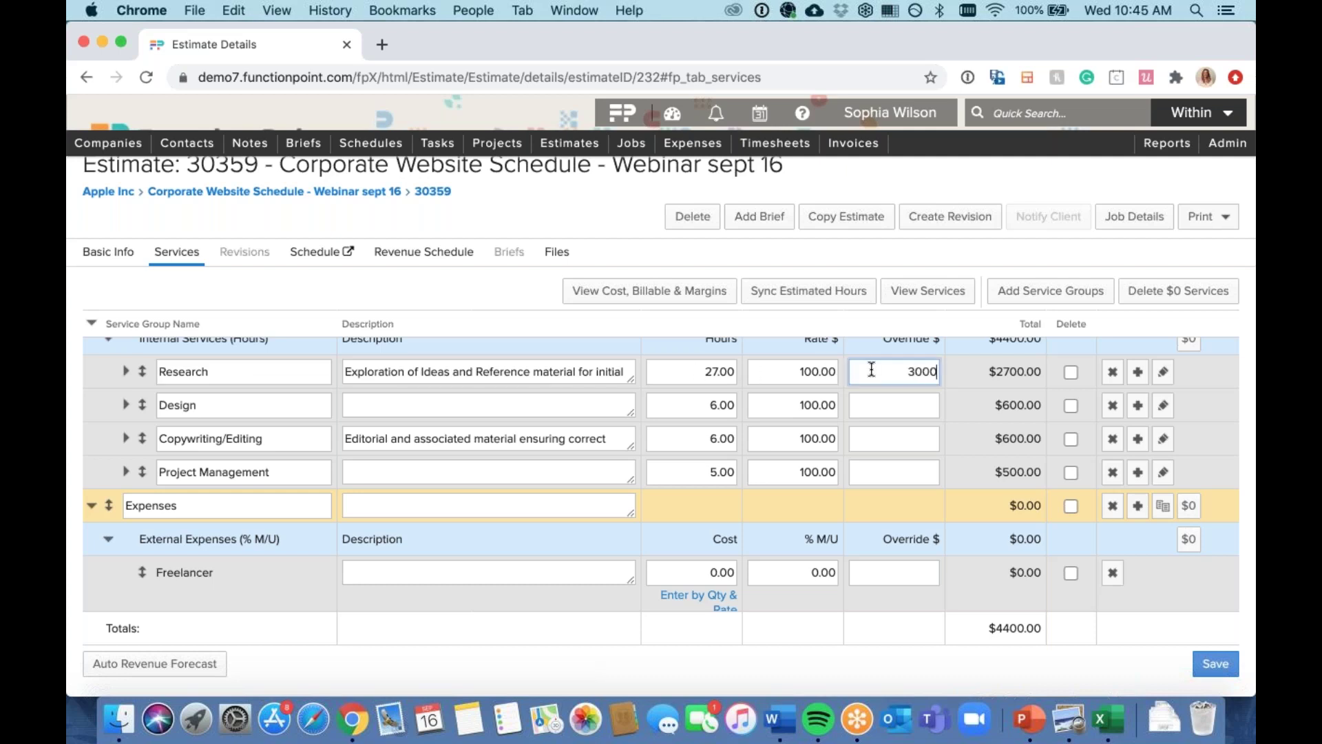
left_click(974, 391)
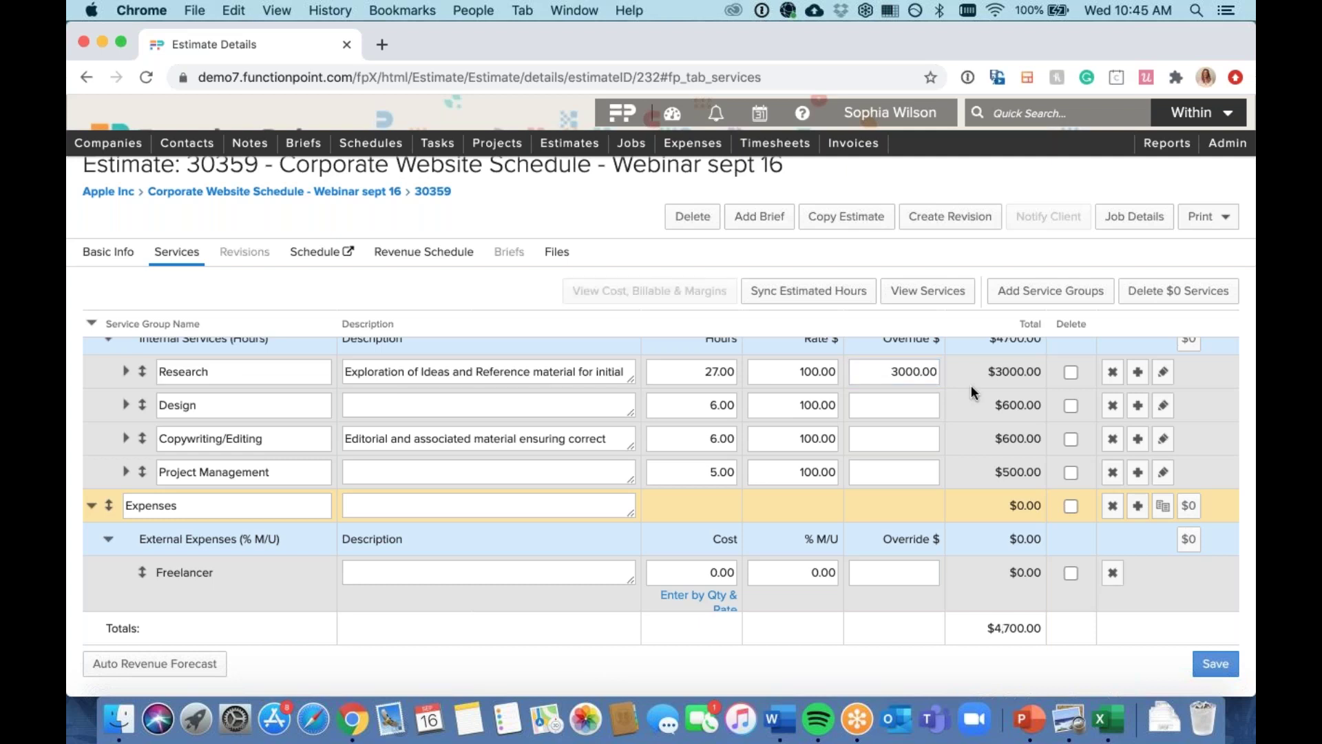
Step: Set the Freelancer expense cost to $2000, save the estimate services and open the linked job's details
scroll(971, 390, "down", 1)
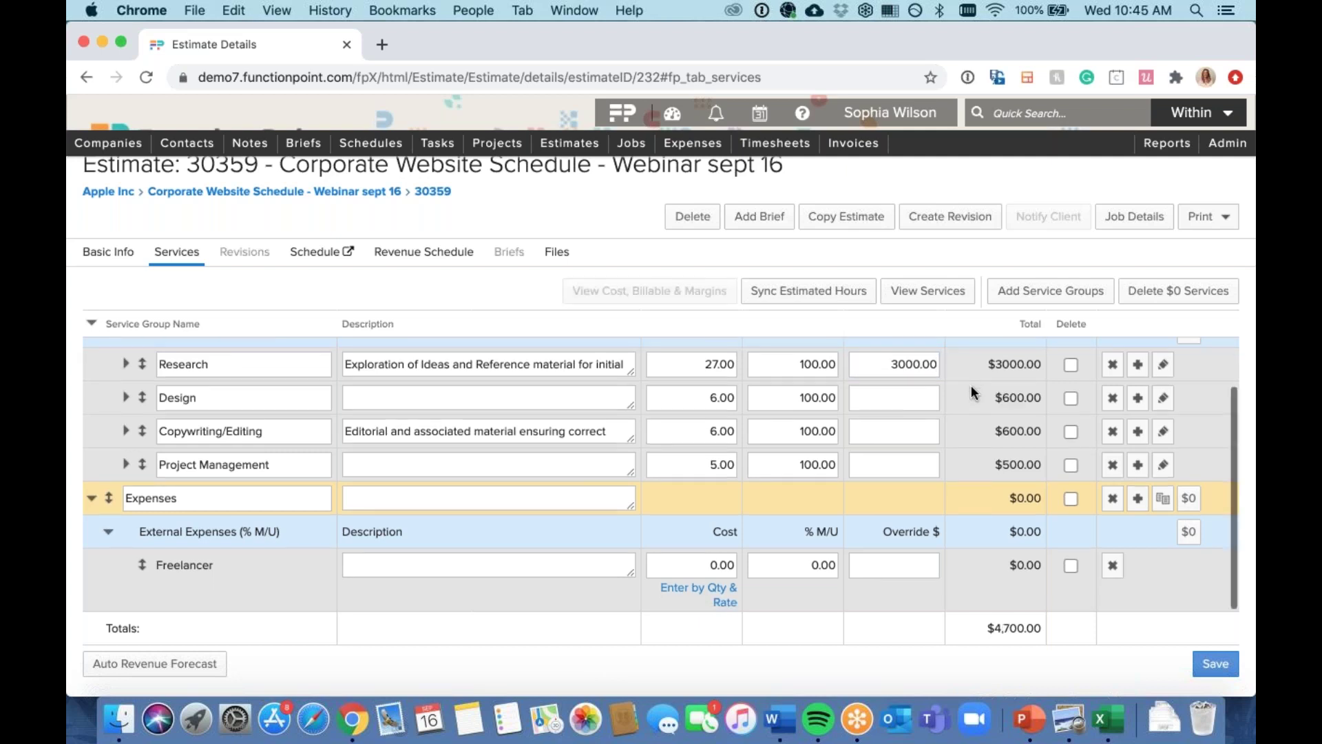
left_click(709, 559)
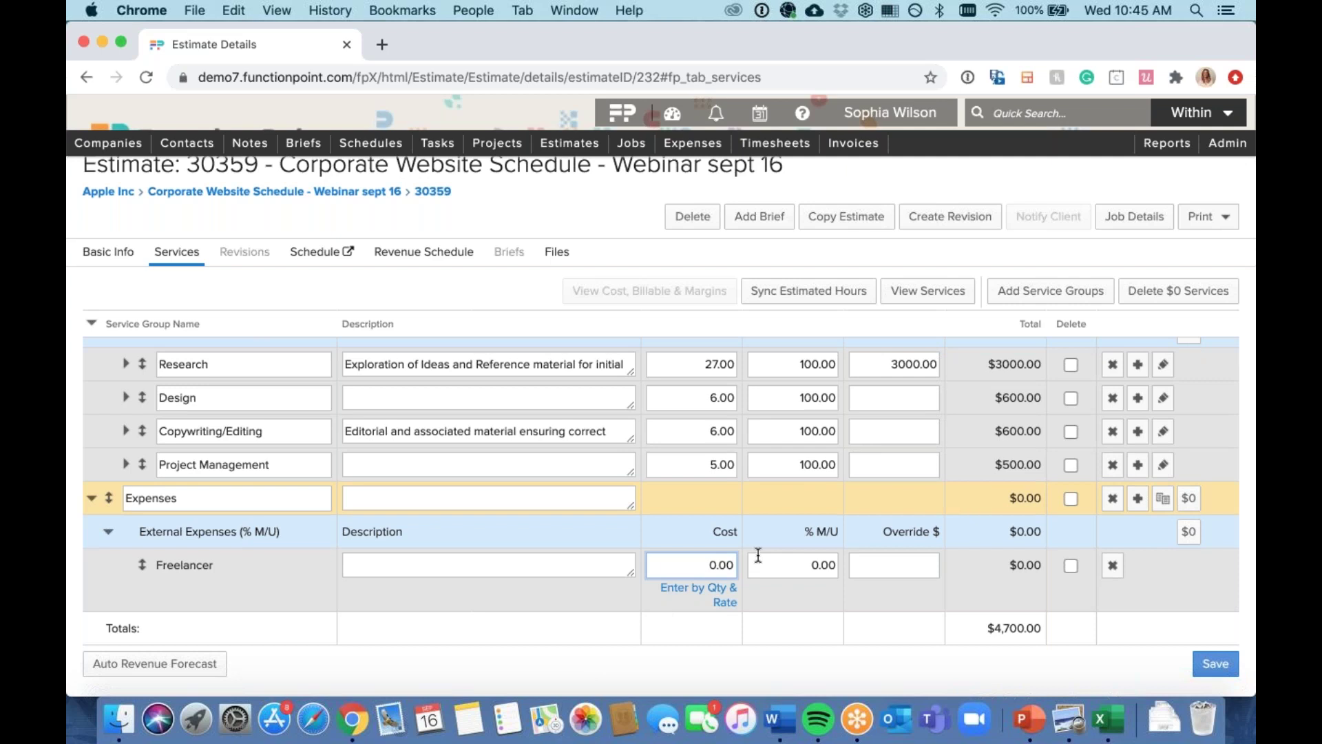
type("200")
left_click(816, 608)
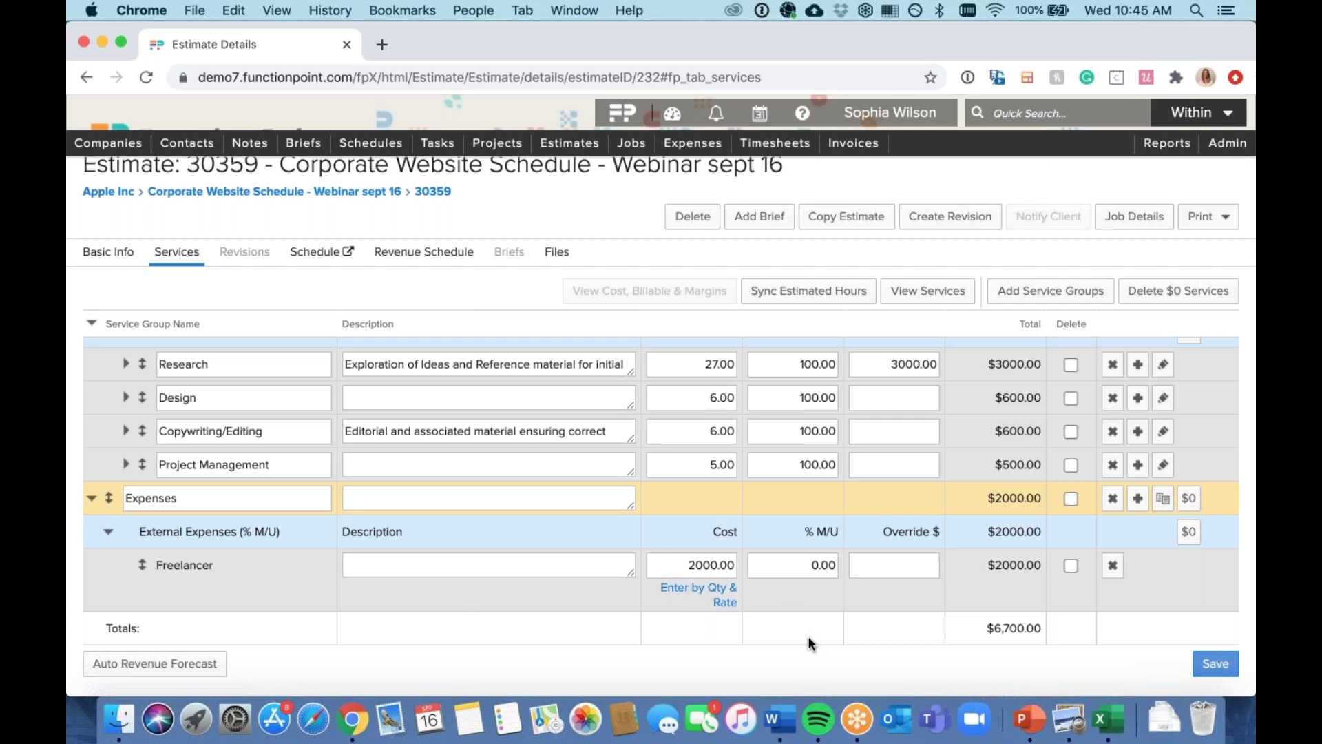
scroll(965, 469, "up", 2)
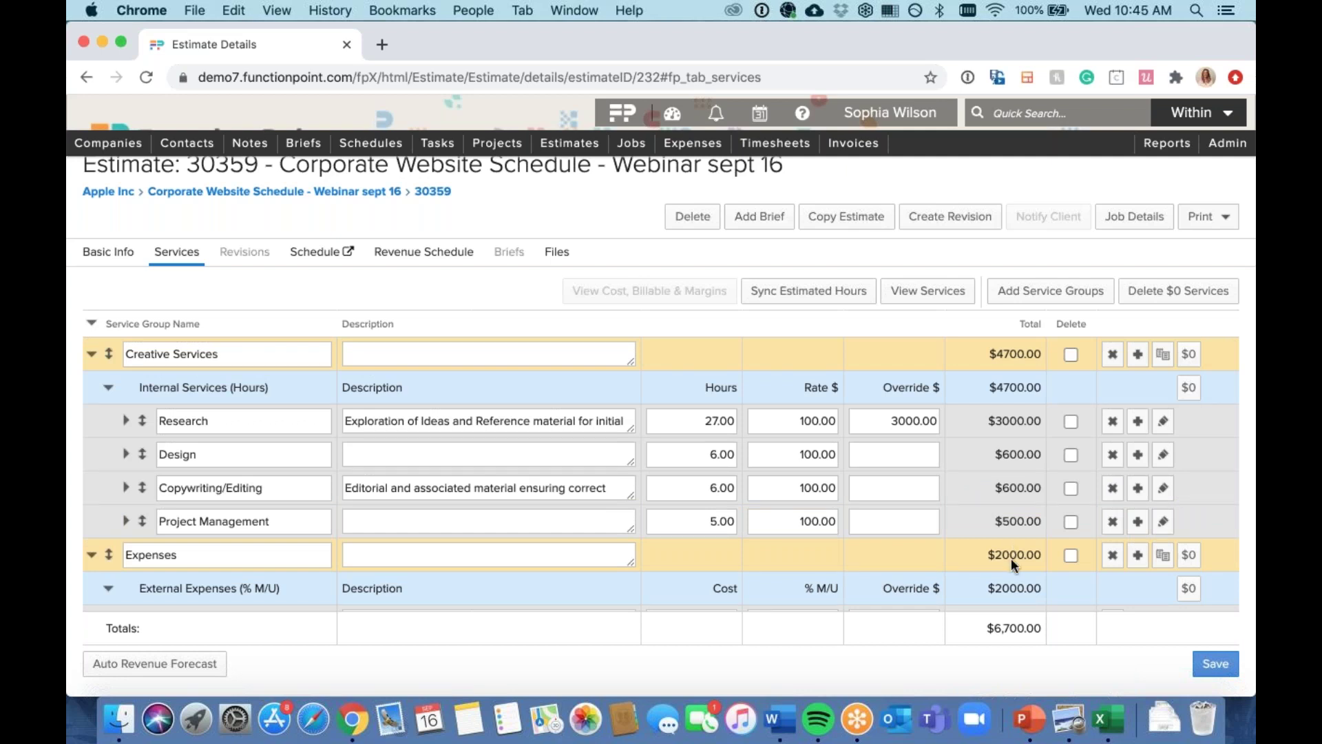
left_click(1198, 660)
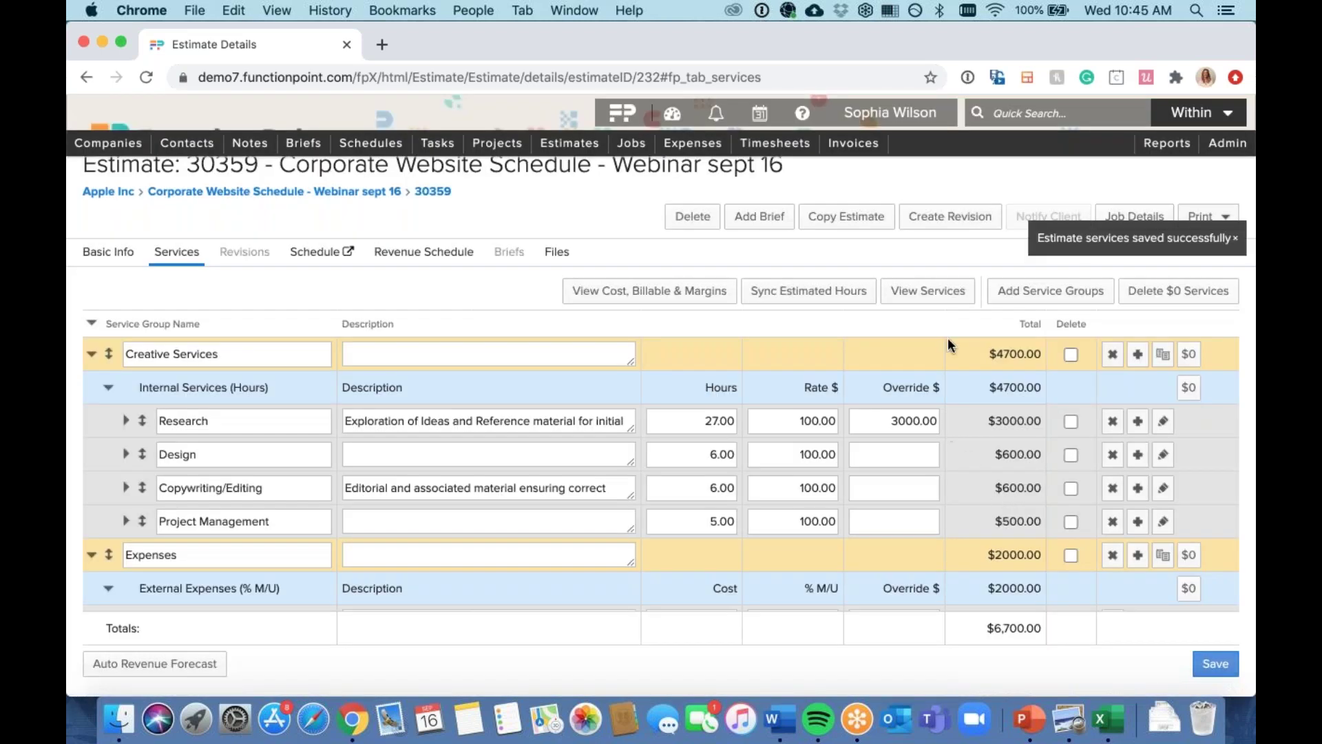
left_click(1134, 217)
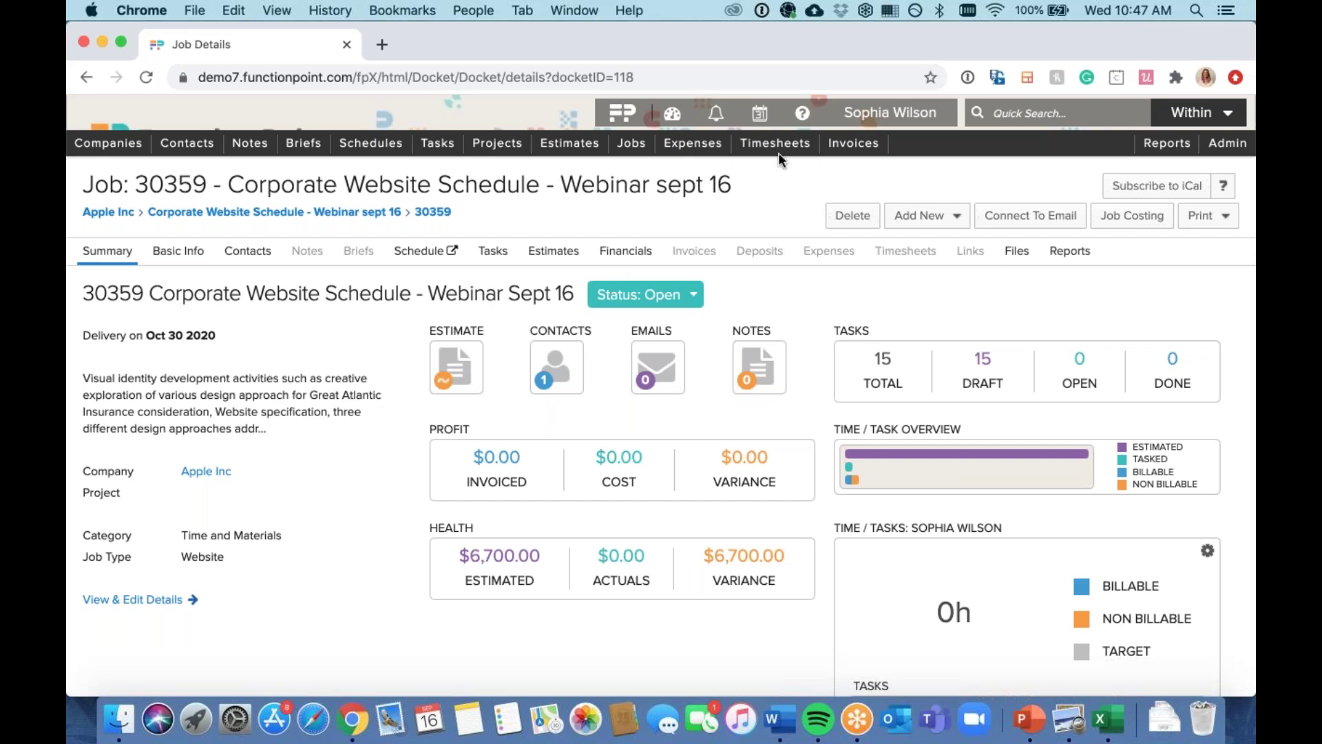
left_click(803, 112)
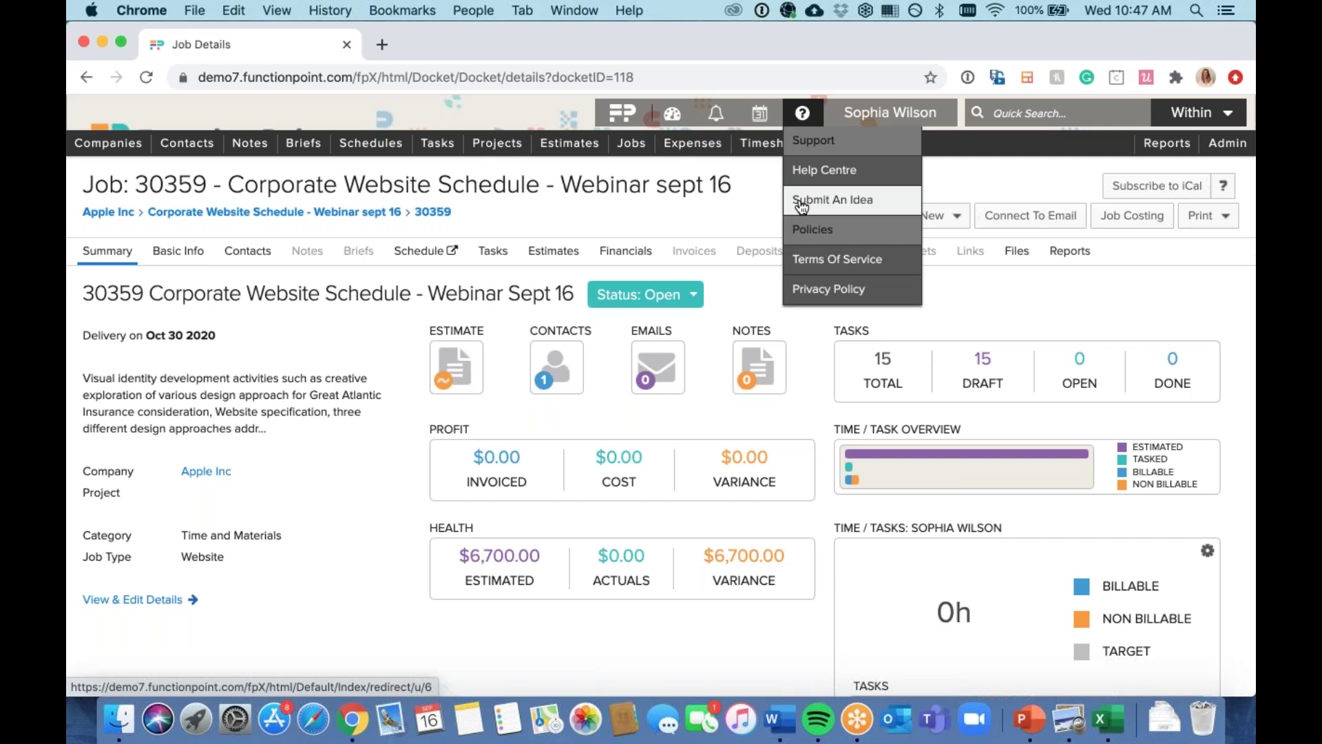
left_click(651, 214)
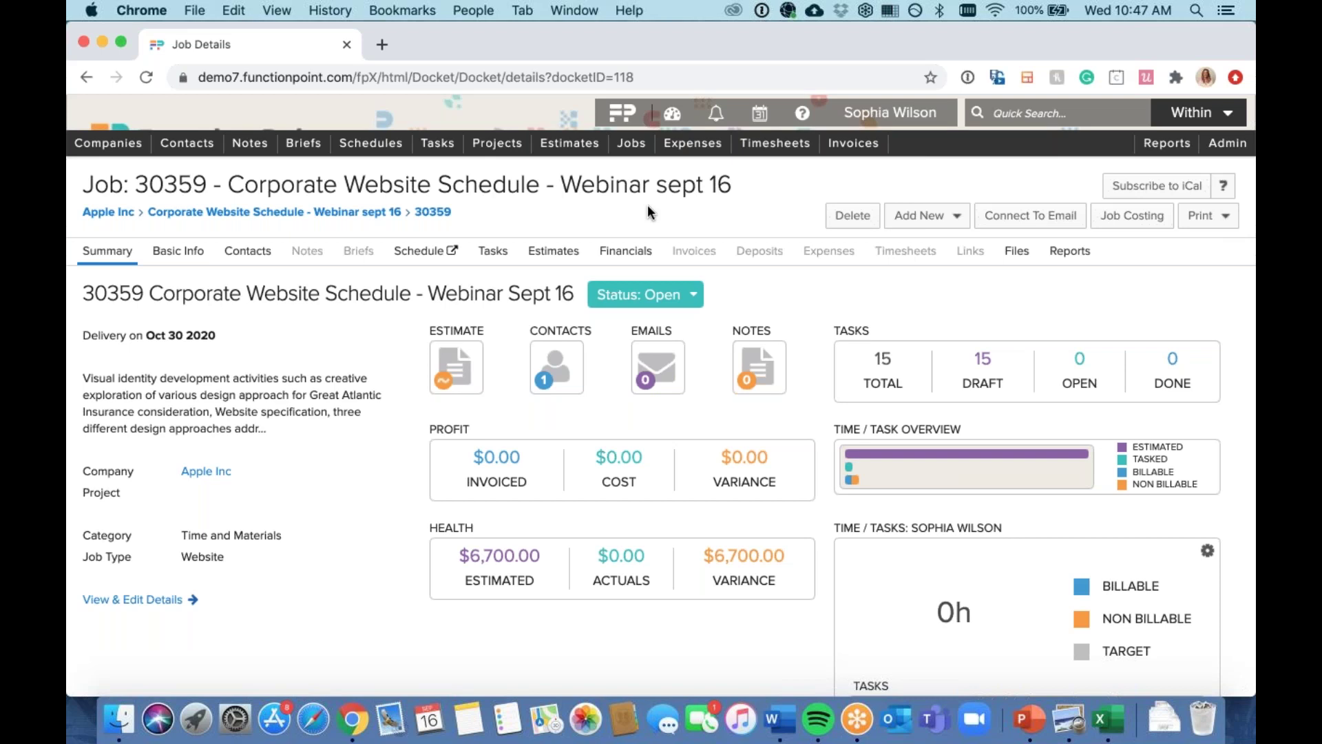
left_click(803, 113)
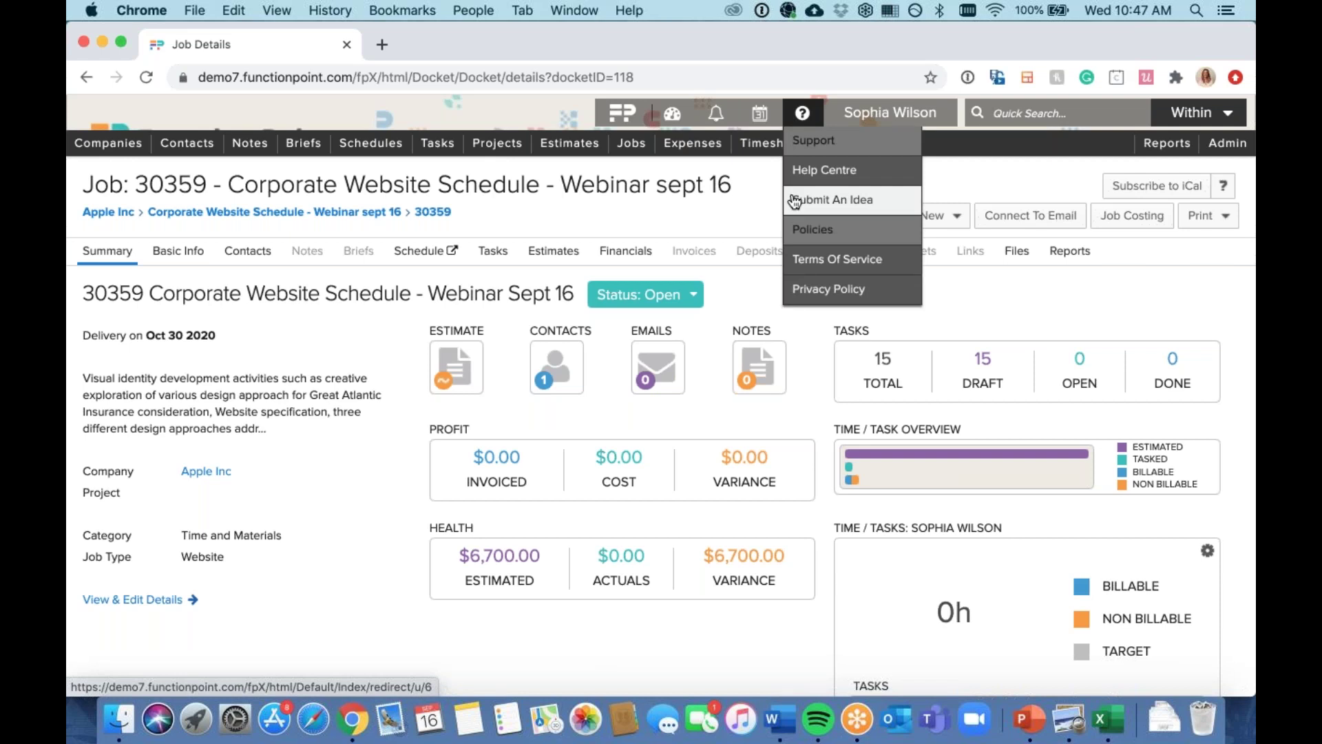
left_click(706, 206)
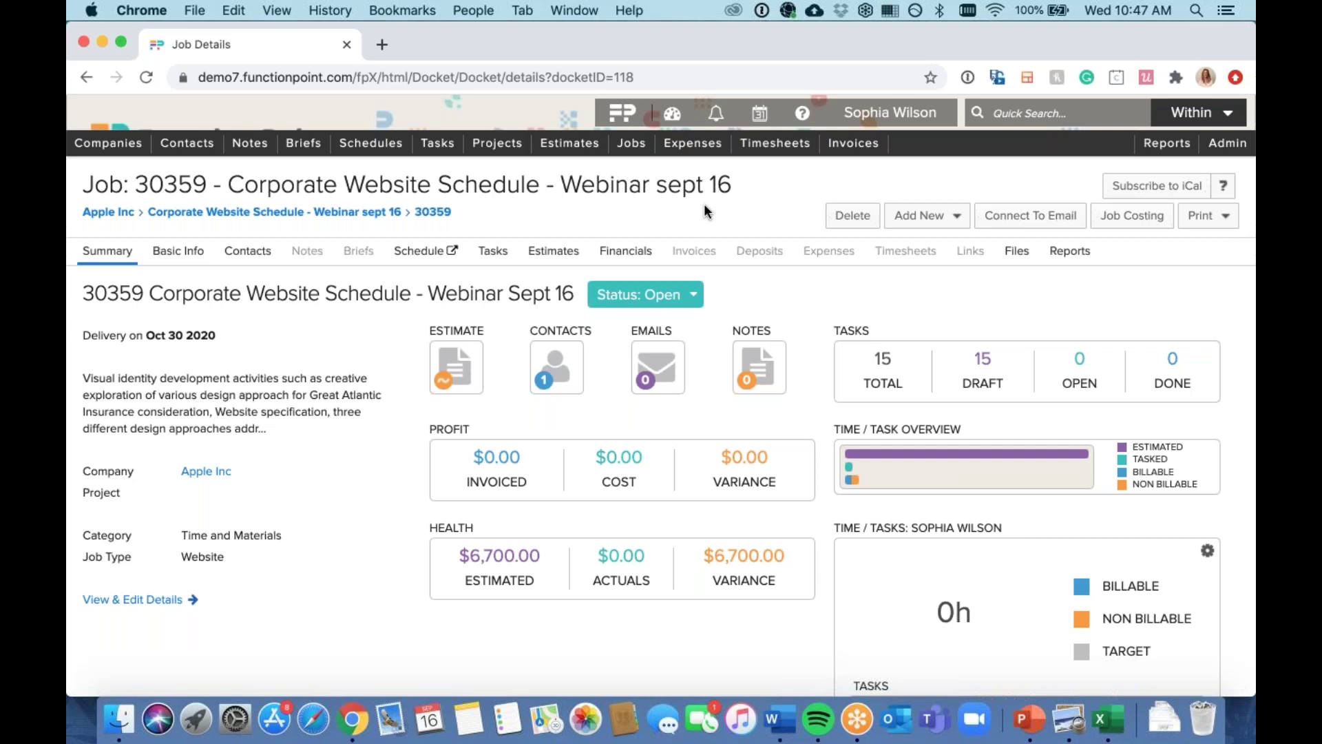
Step: Open job 30330 Web Maintenance NAG from the recently viewed jobs
left_click(633, 144)
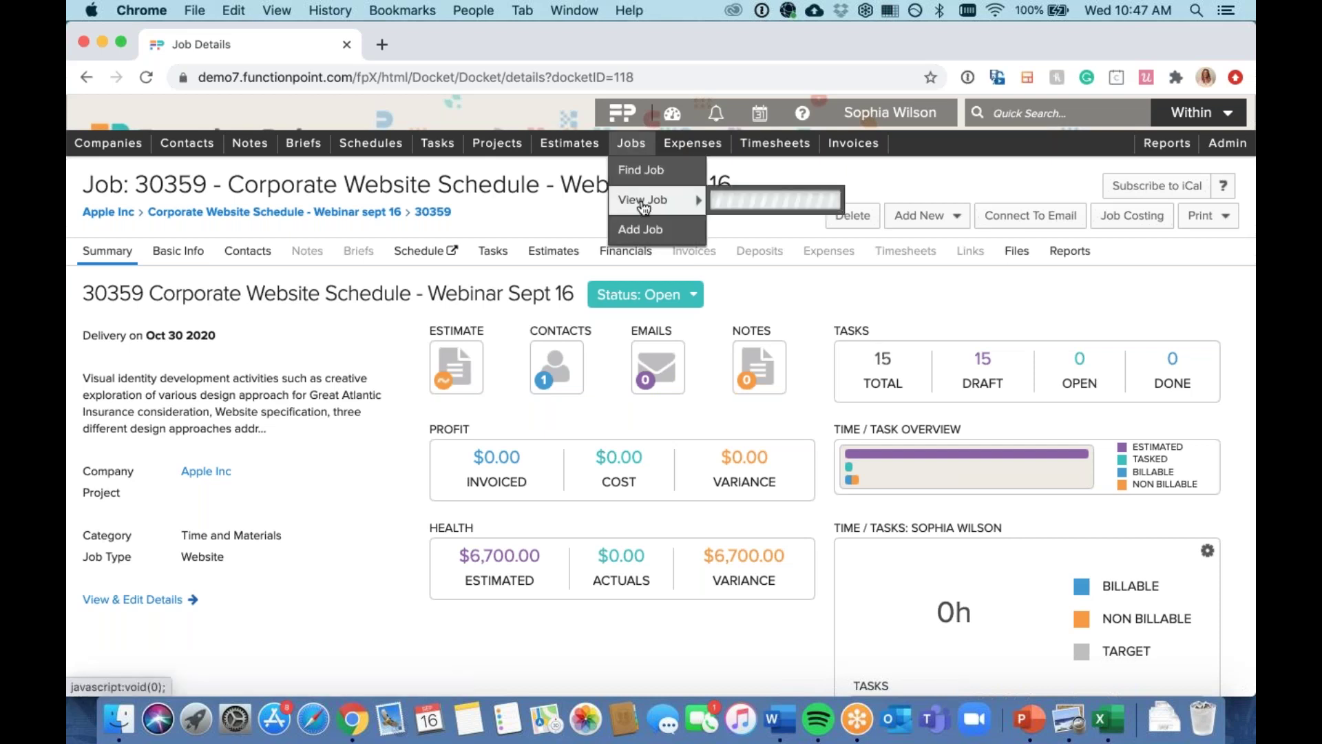
mouse_move(643, 204)
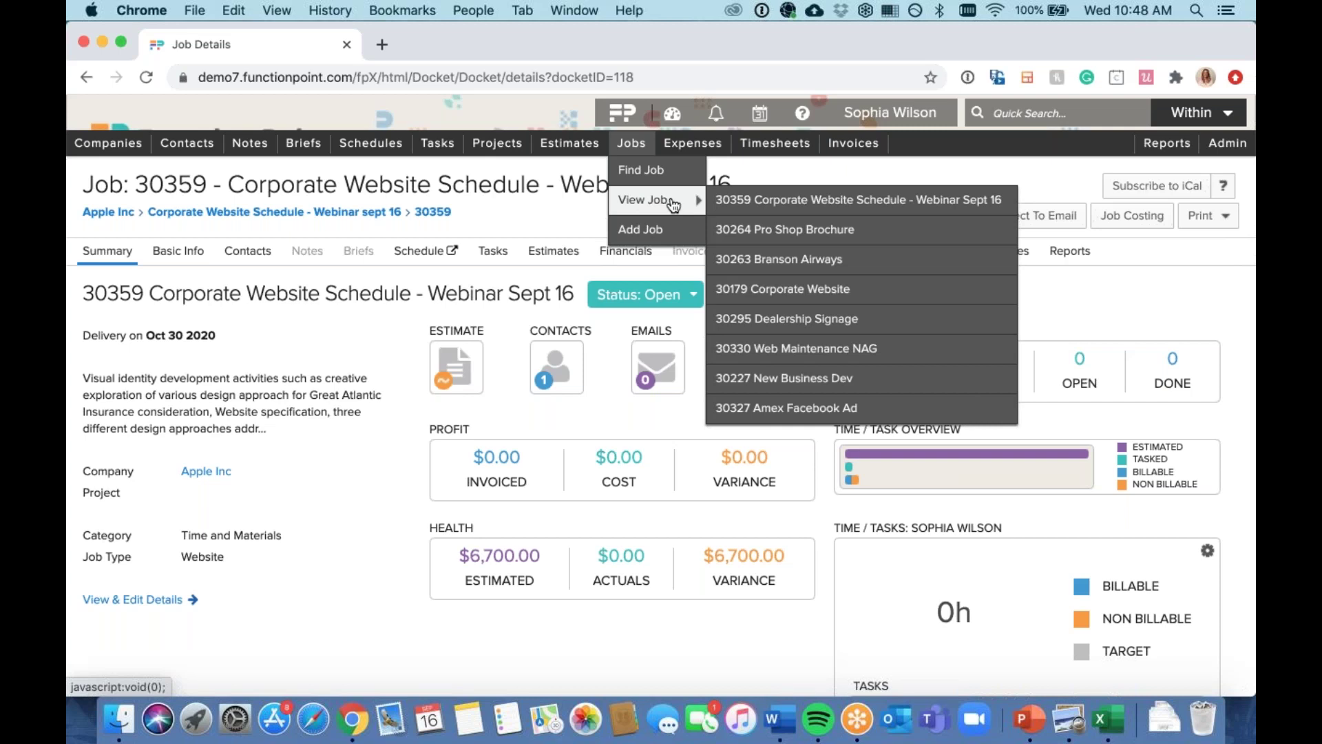
left_click(738, 353)
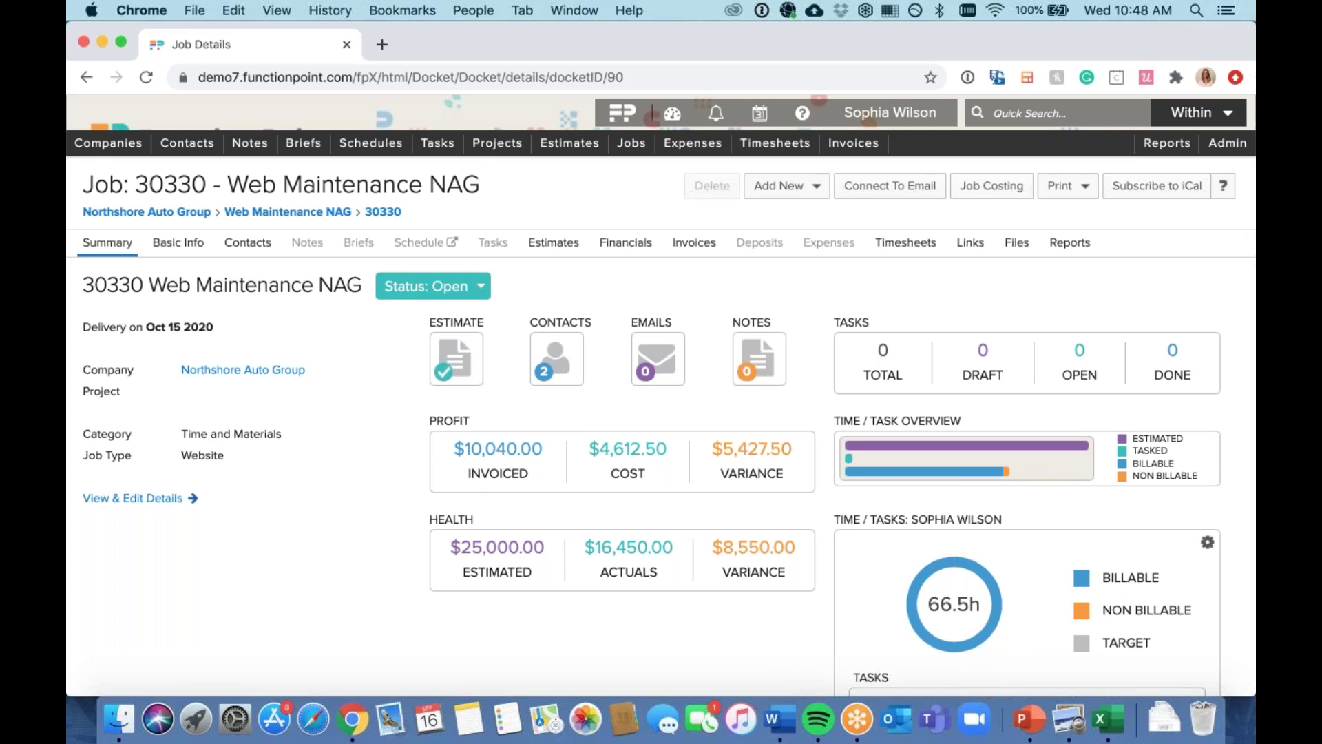
Step: Add a task to the job titled "Please update X on Website" and link it to the Maintenance service
left_click(786, 186)
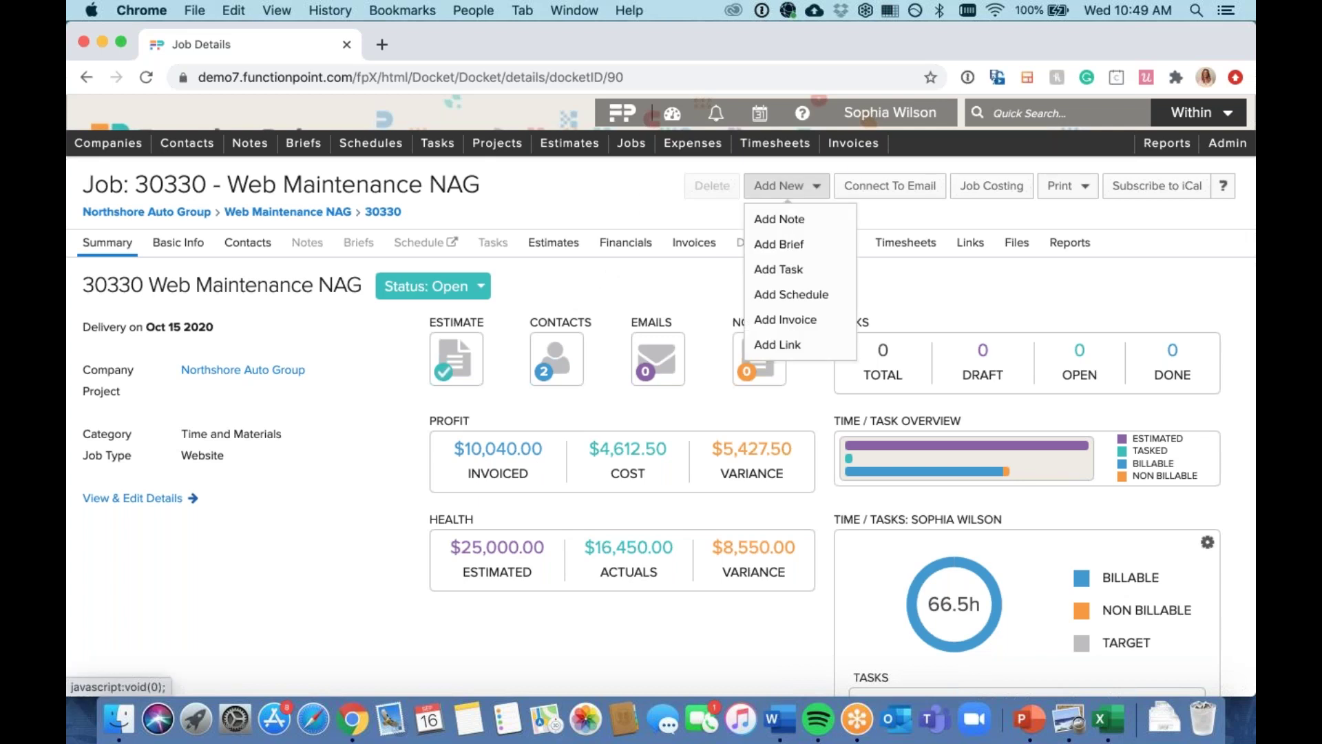
left_click(783, 268)
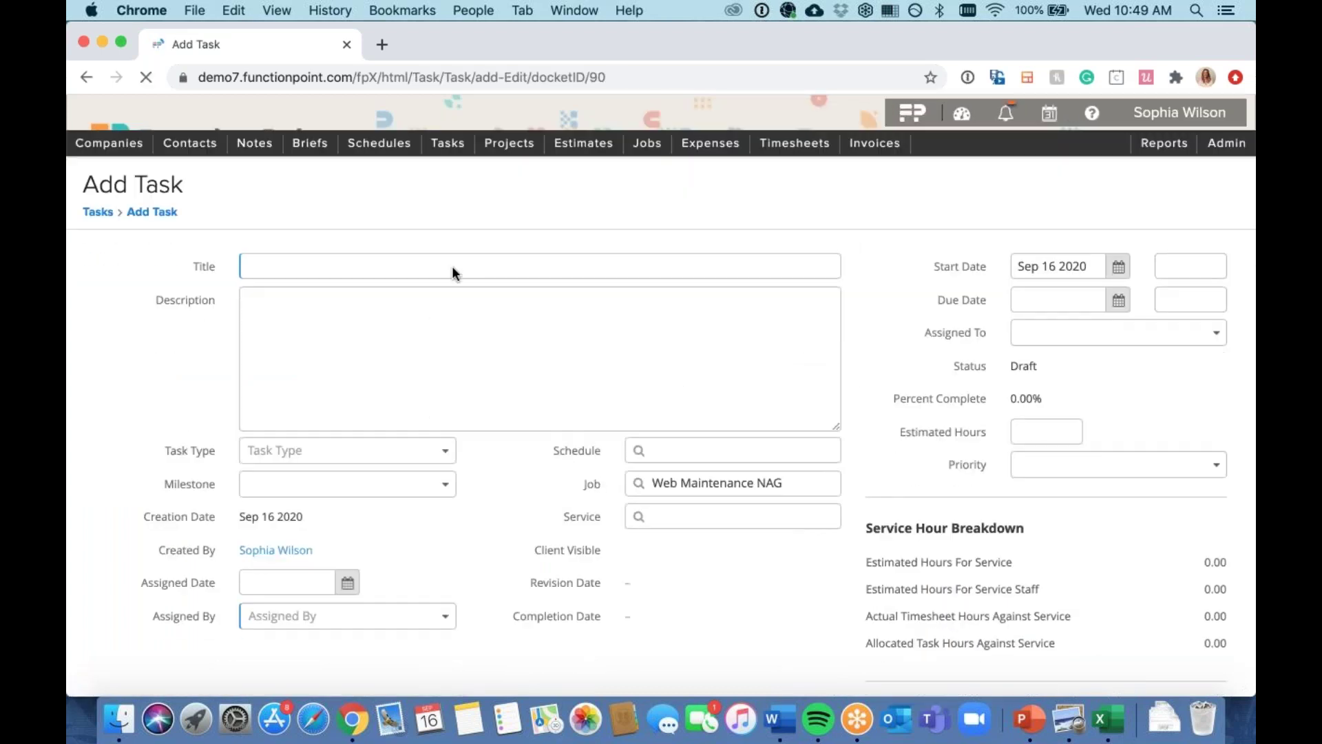
type("Plea")
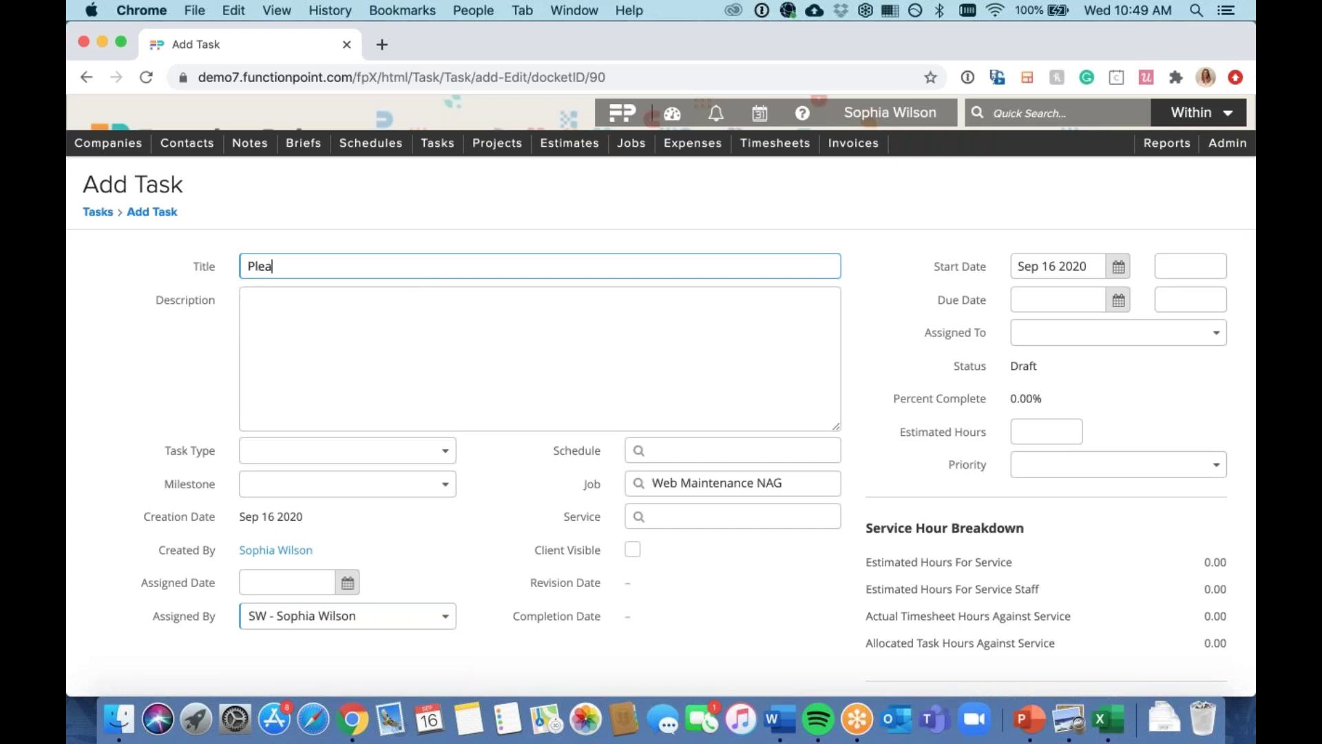
type("se update X on Website")
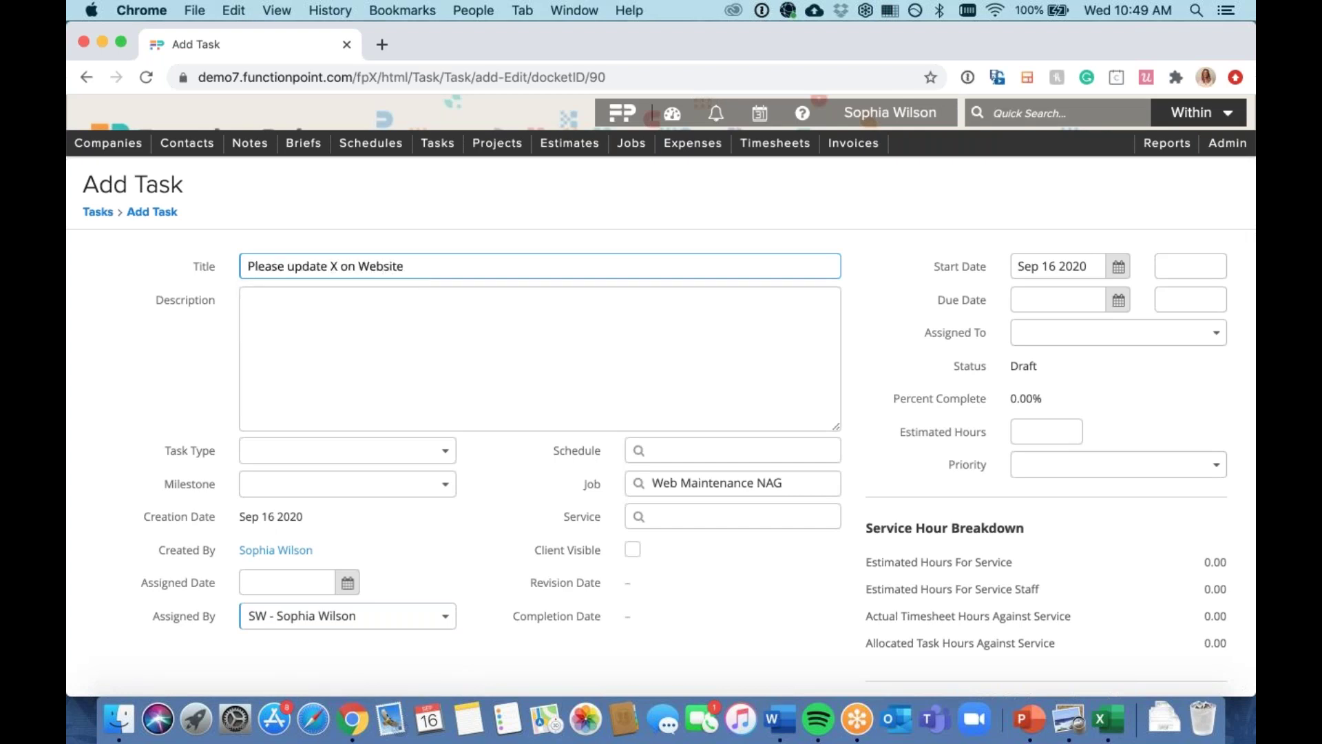
left_click(378, 340)
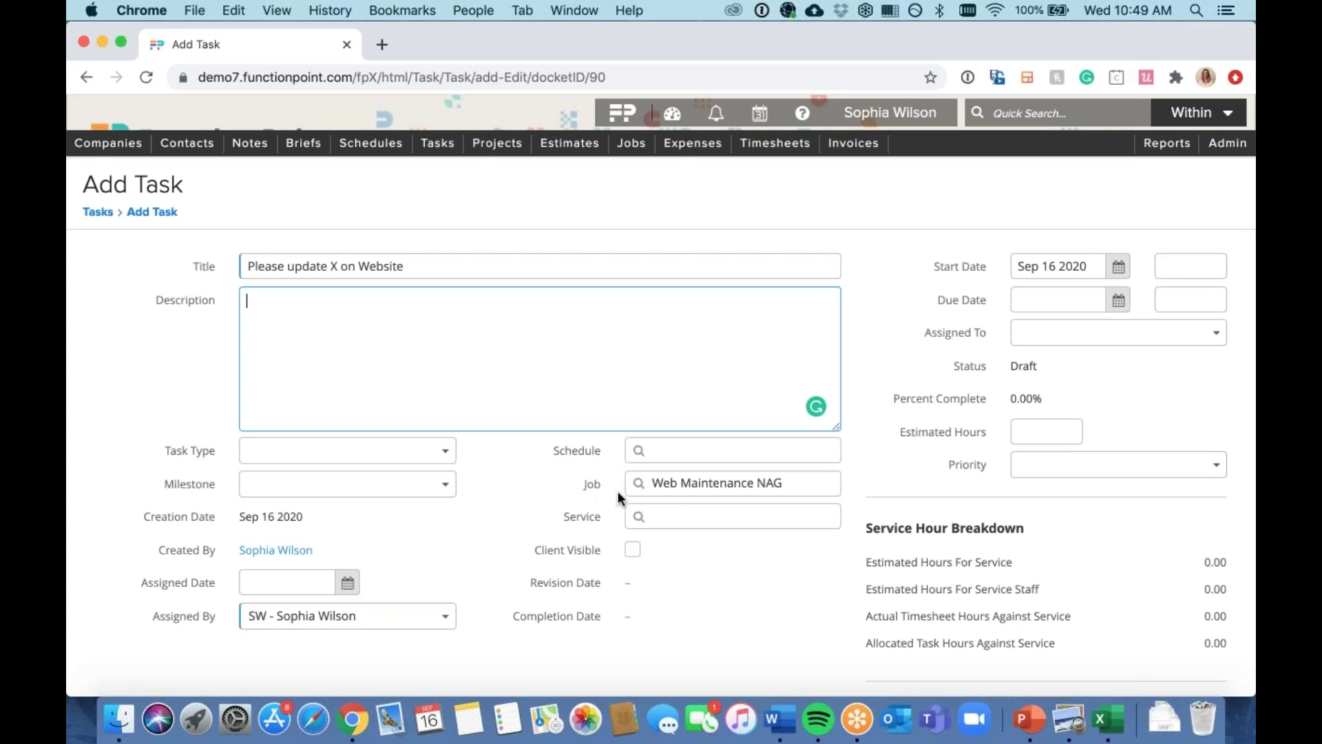
left_click(674, 516)
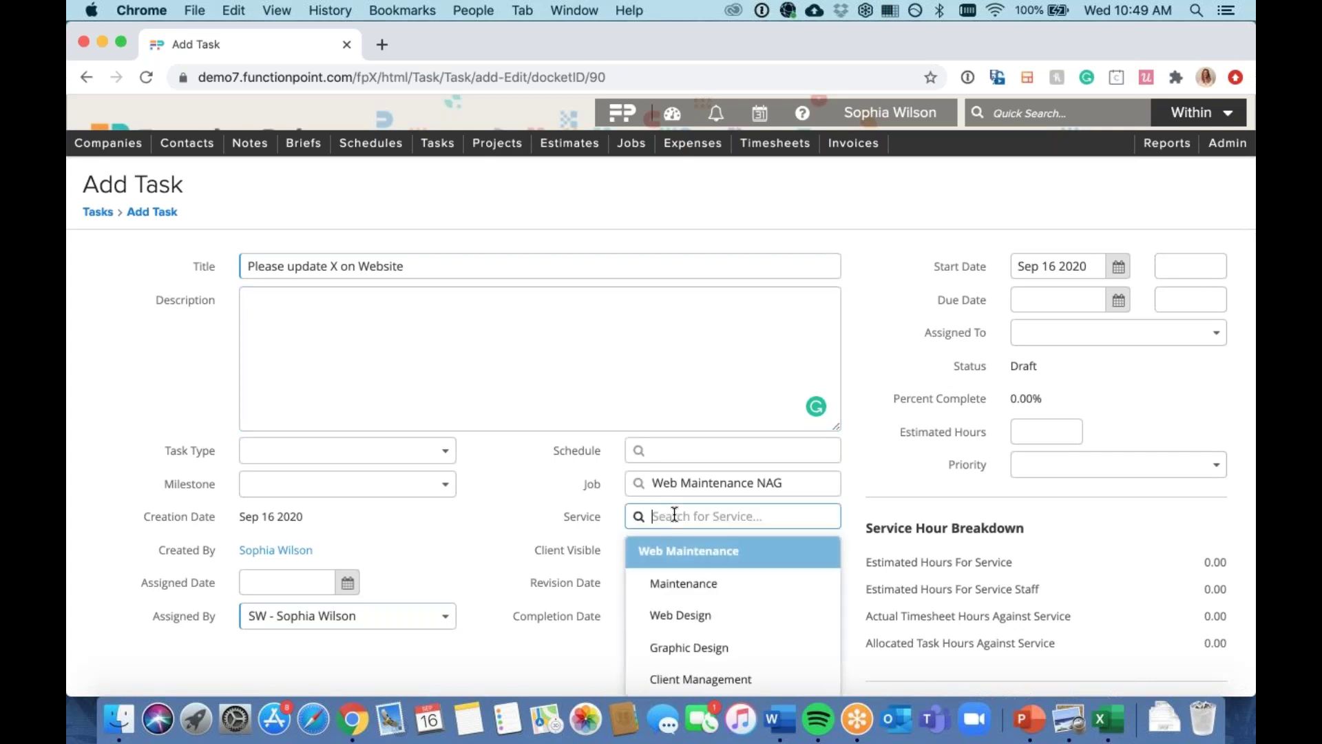
left_click(674, 591)
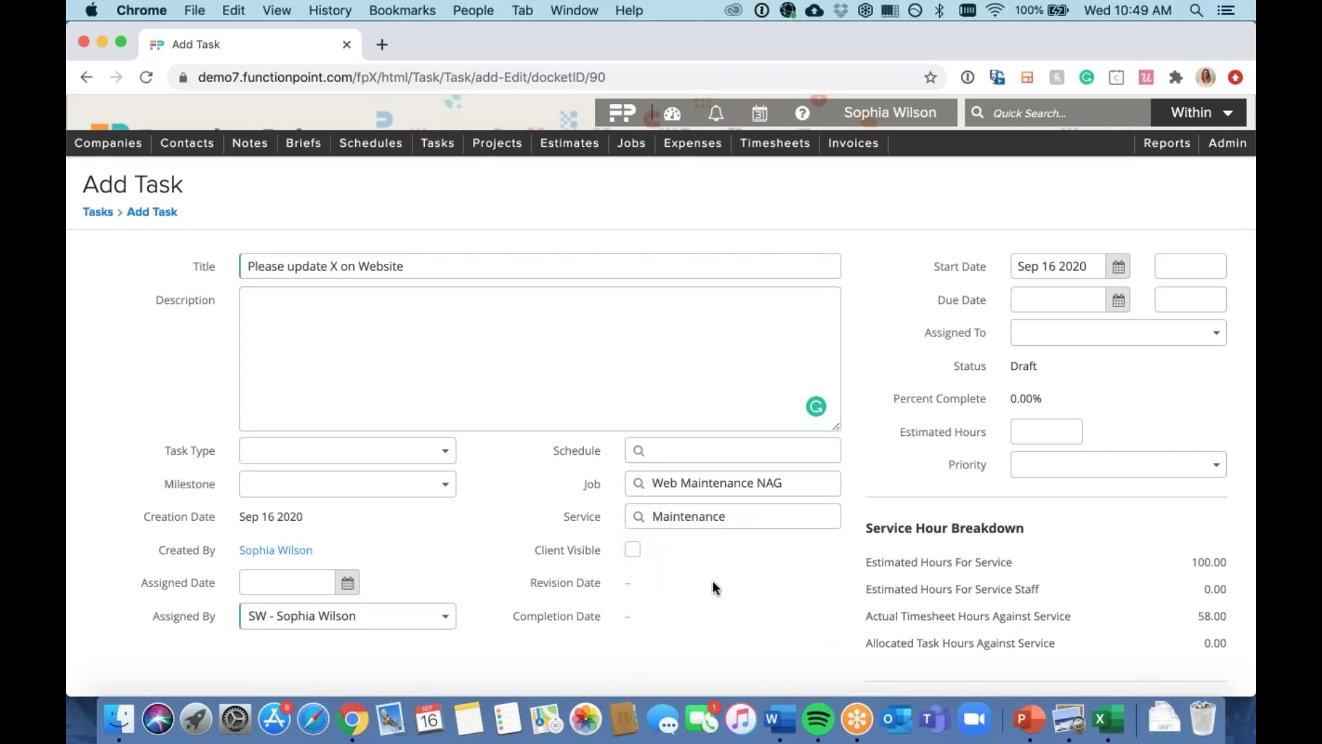
Step: Set the task's due date to Sep 18 2020 and assign it to a staff member from the Designer group
left_click(1119, 300)
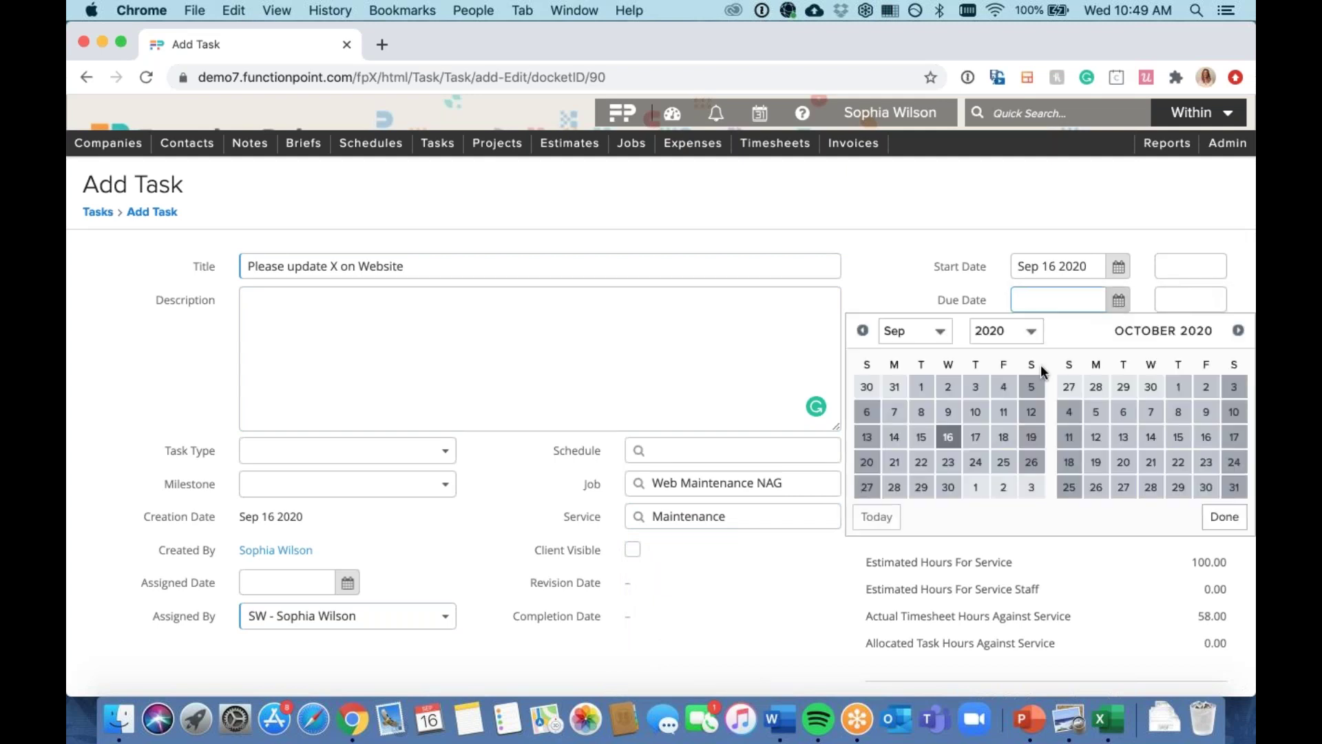
left_click(1009, 412)
left_click(1056, 332)
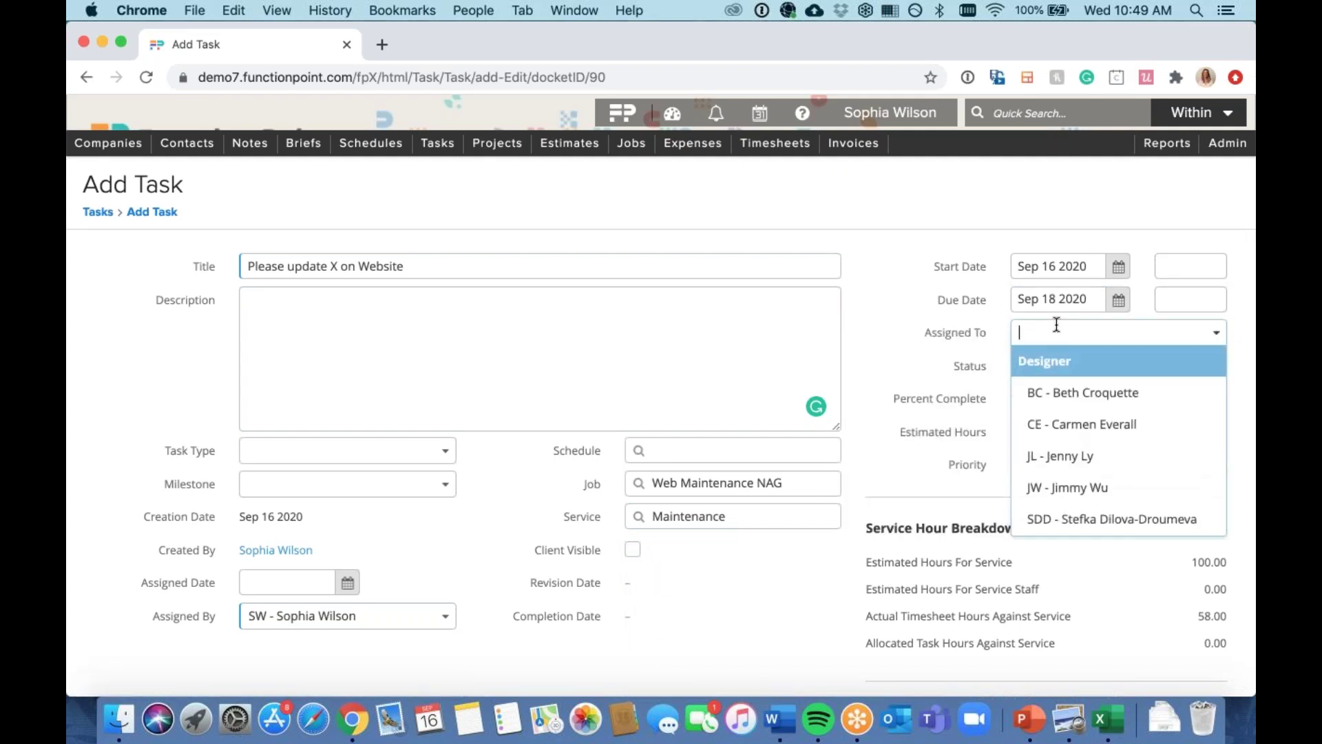
left_click(1051, 488)
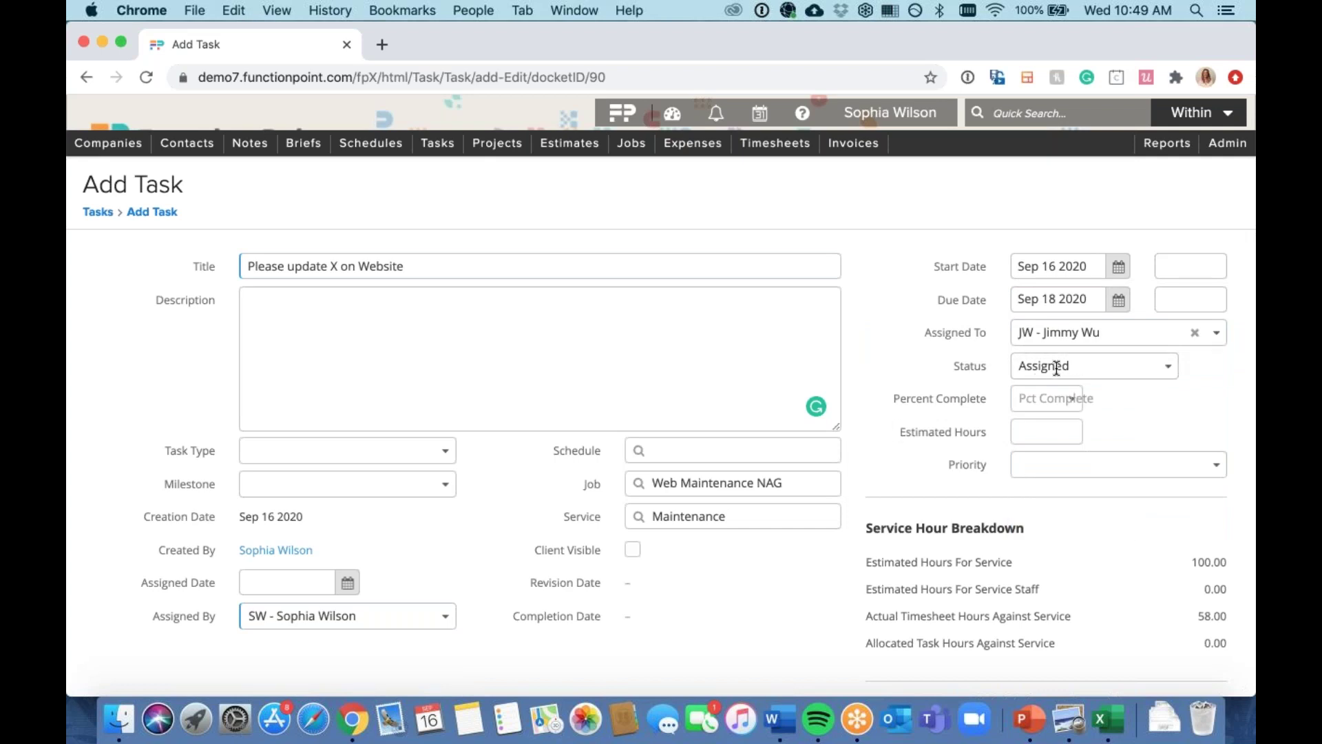
Step: Replace the task's assignee with the same staff member shown as Assigned By
scroll(875, 584, "down", 3)
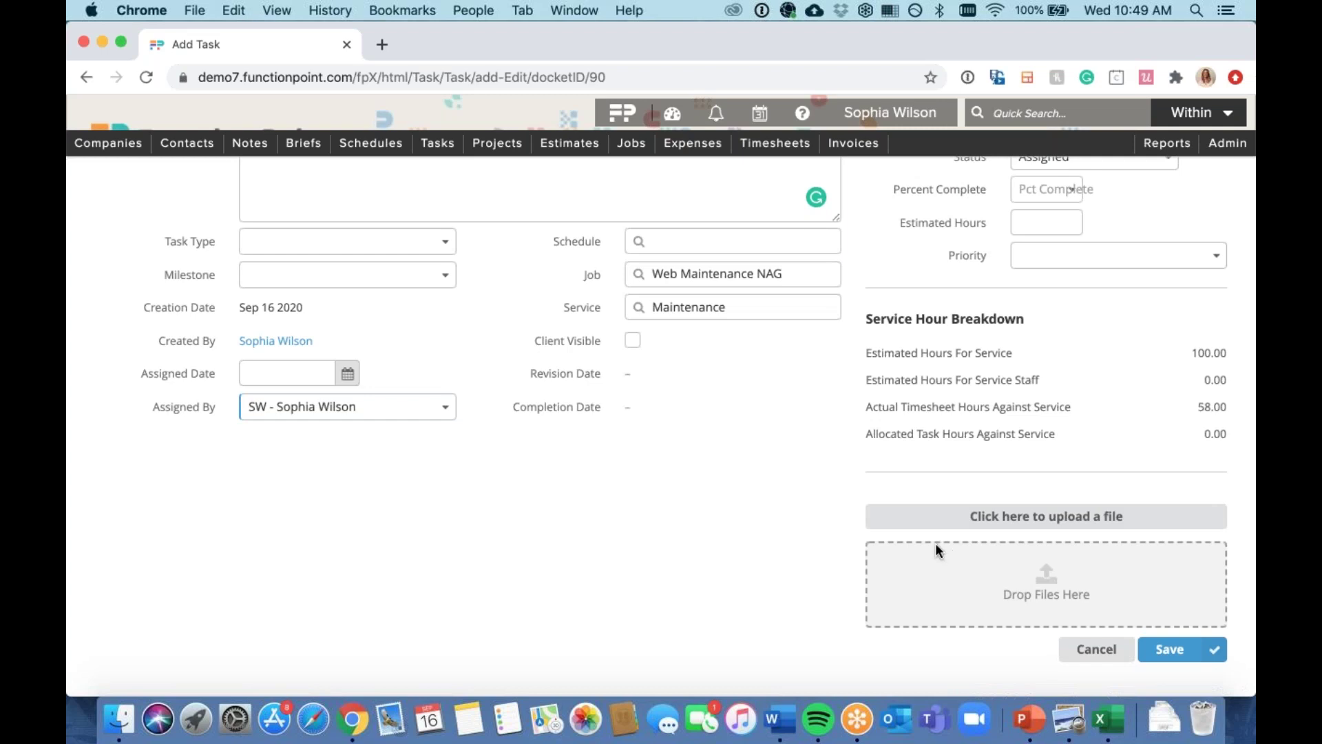
scroll(899, 446, "up", 3)
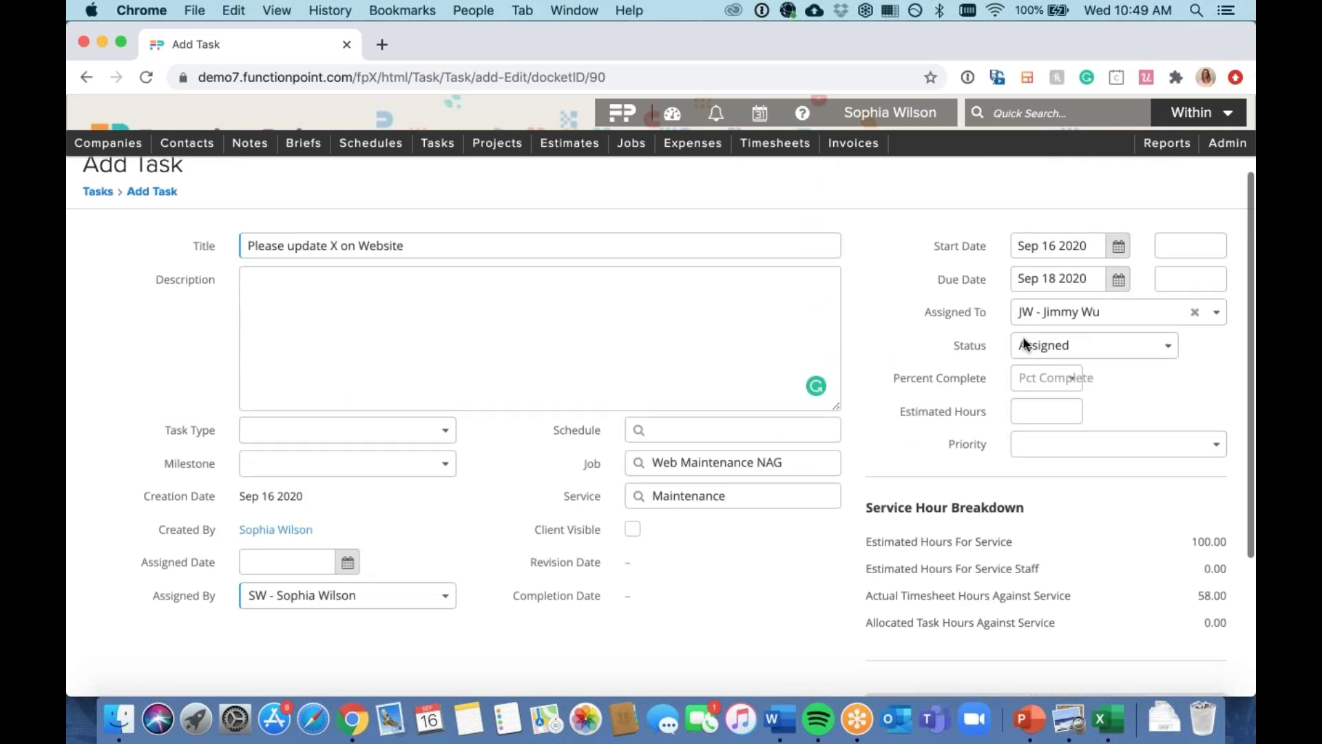
left_click(1195, 318)
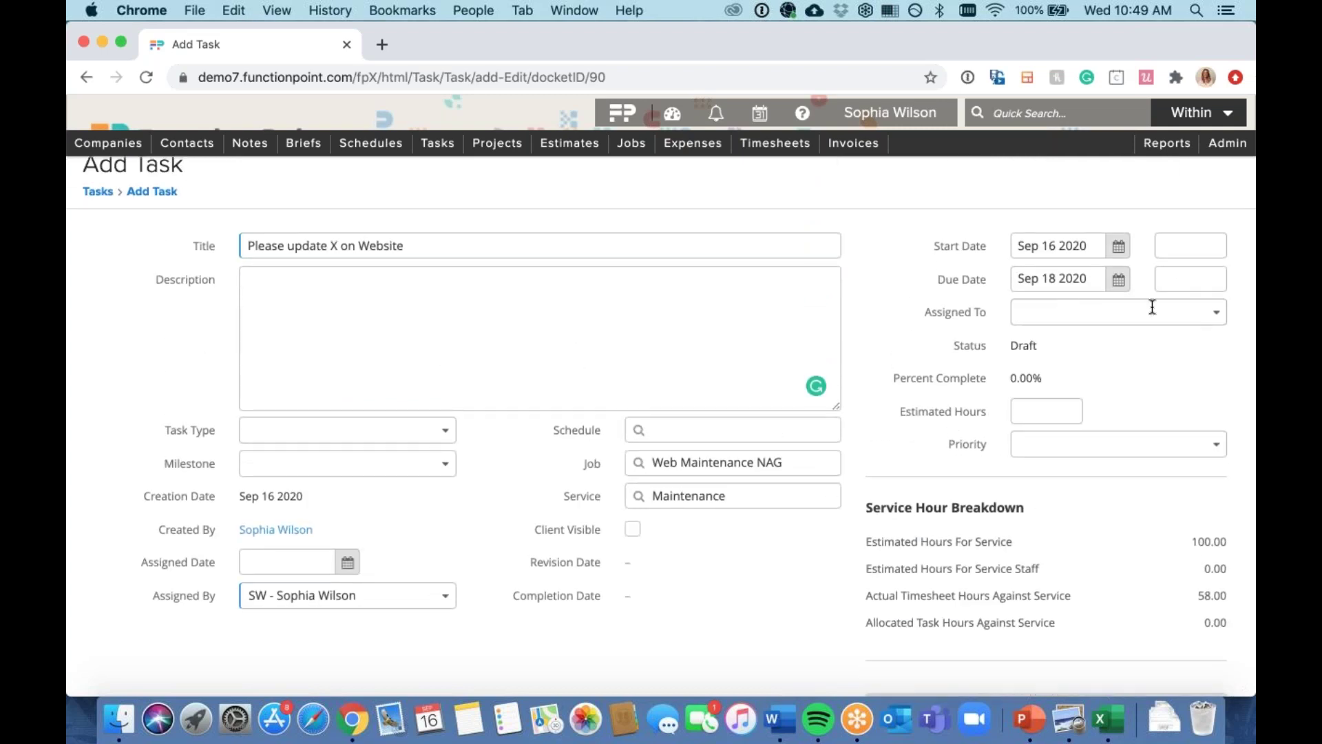
left_click(1152, 307)
type("sophia")
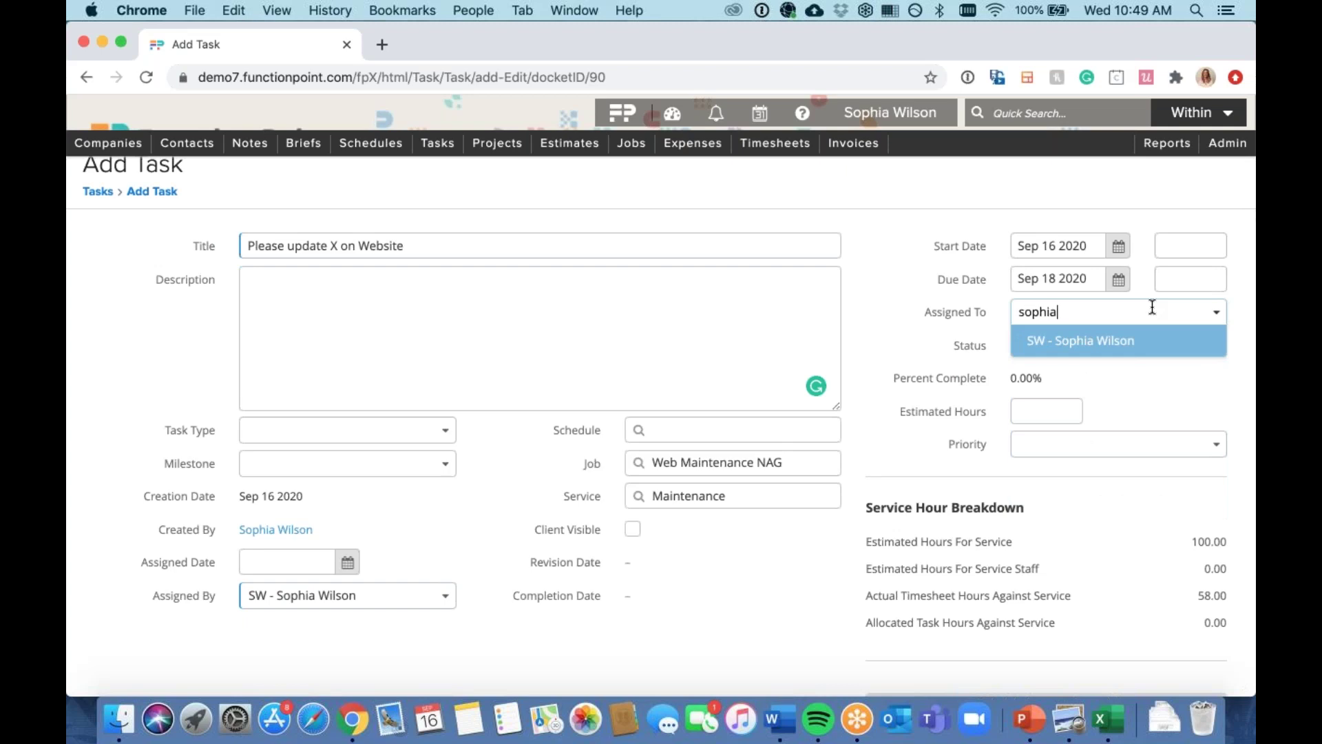
left_click(1115, 339)
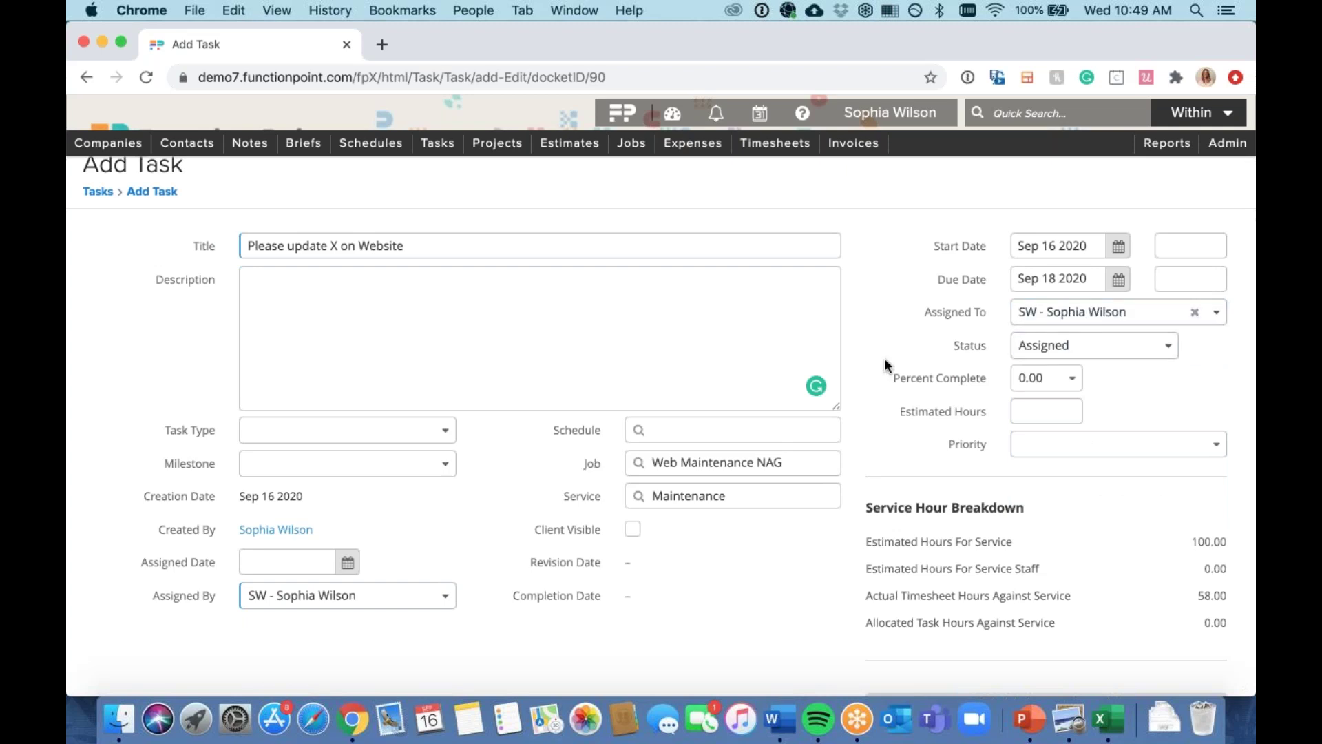
Step: Save the task and open the dashboard to check the tasks assigned to the current account
scroll(885, 357, "down", 5)
left_click(1192, 650)
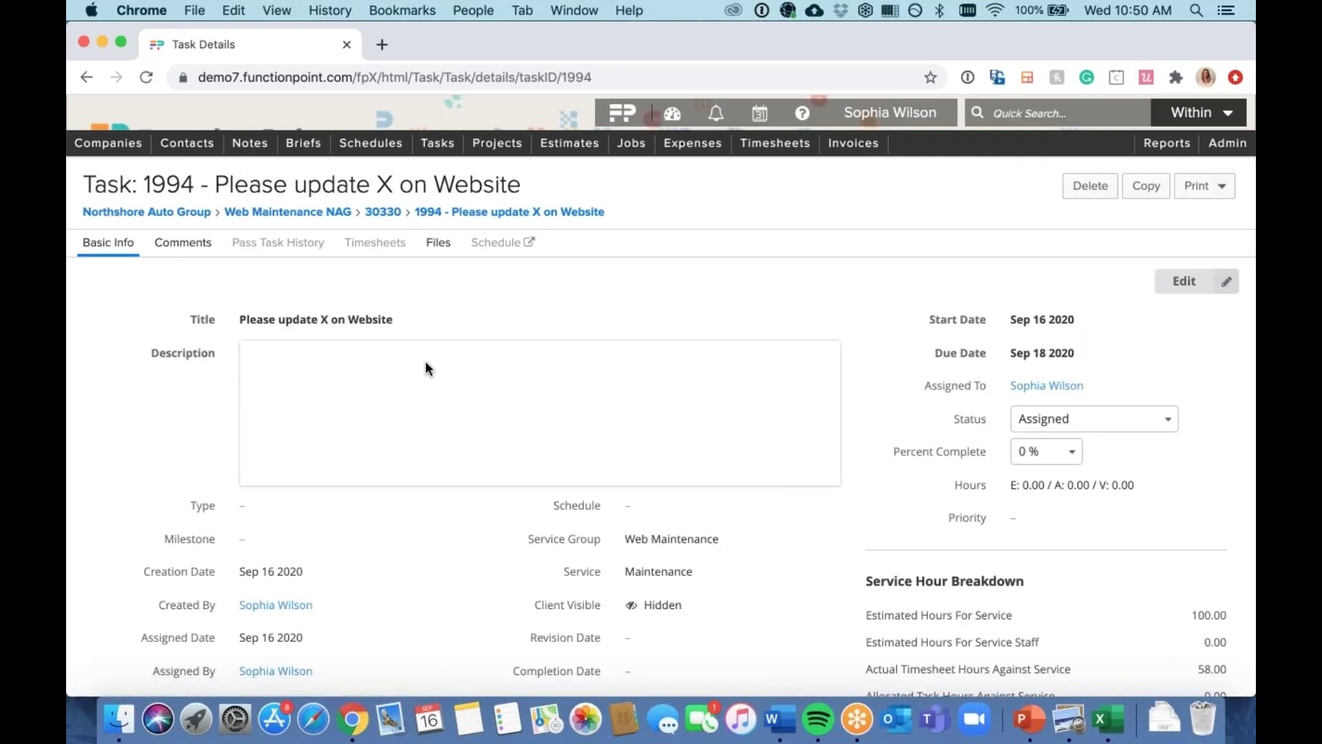
left_click(624, 117)
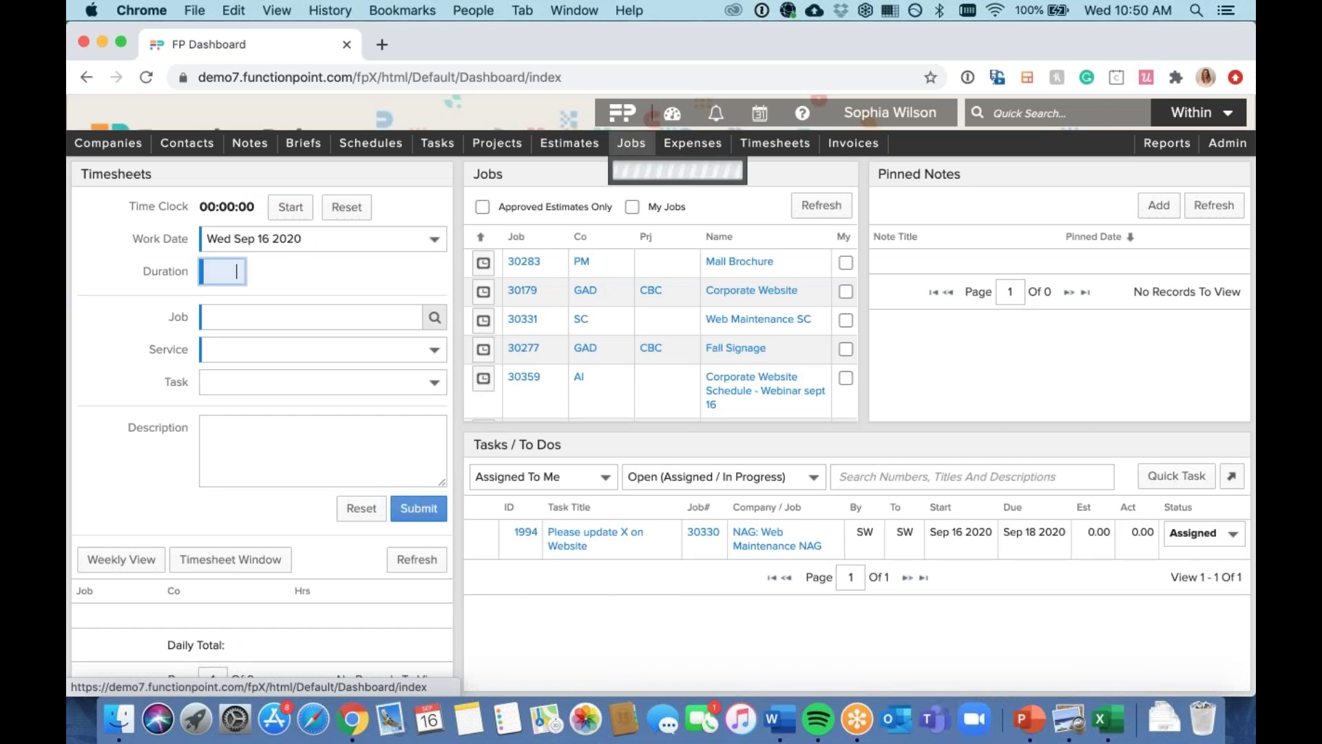
mouse_move(609, 541)
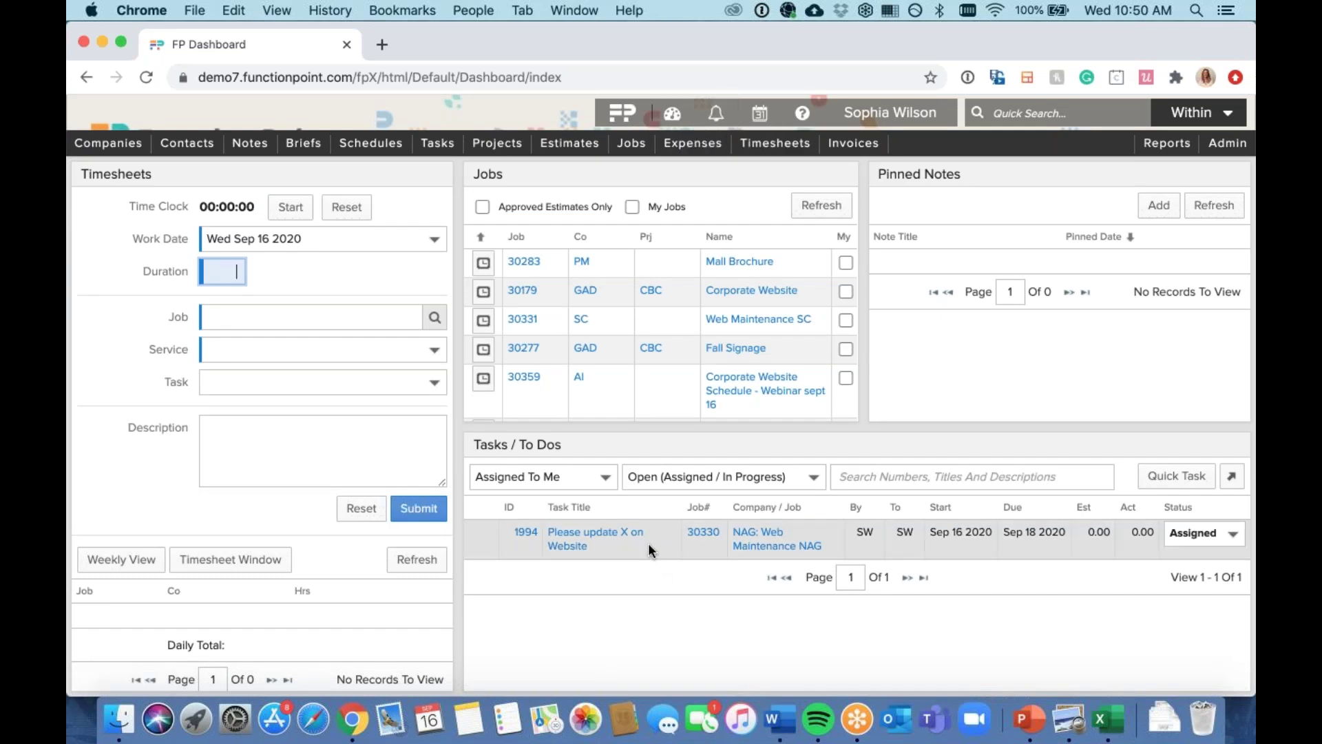
Step: Set the task "Please update X on Website" to In Progress and submit a timesheet of 5 hours against it
left_click(1195, 535)
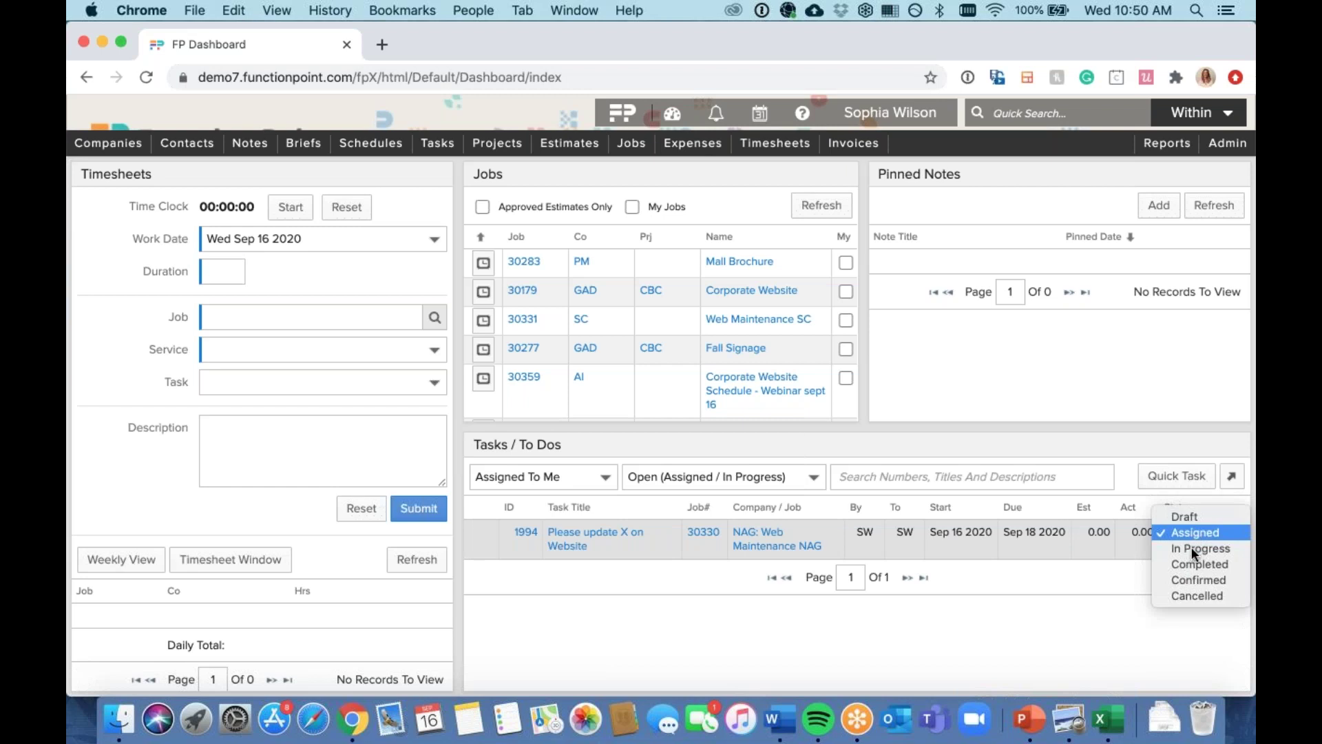
left_click(1192, 548)
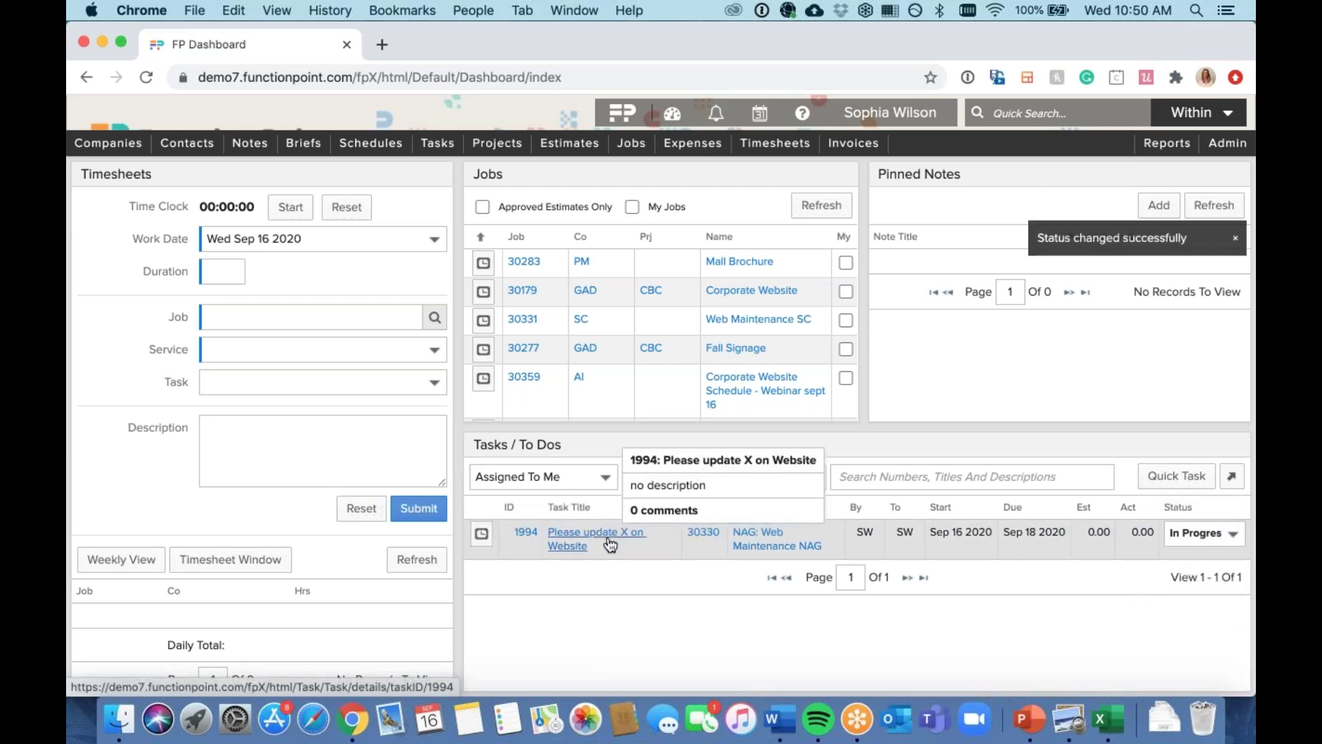
left_click(482, 538)
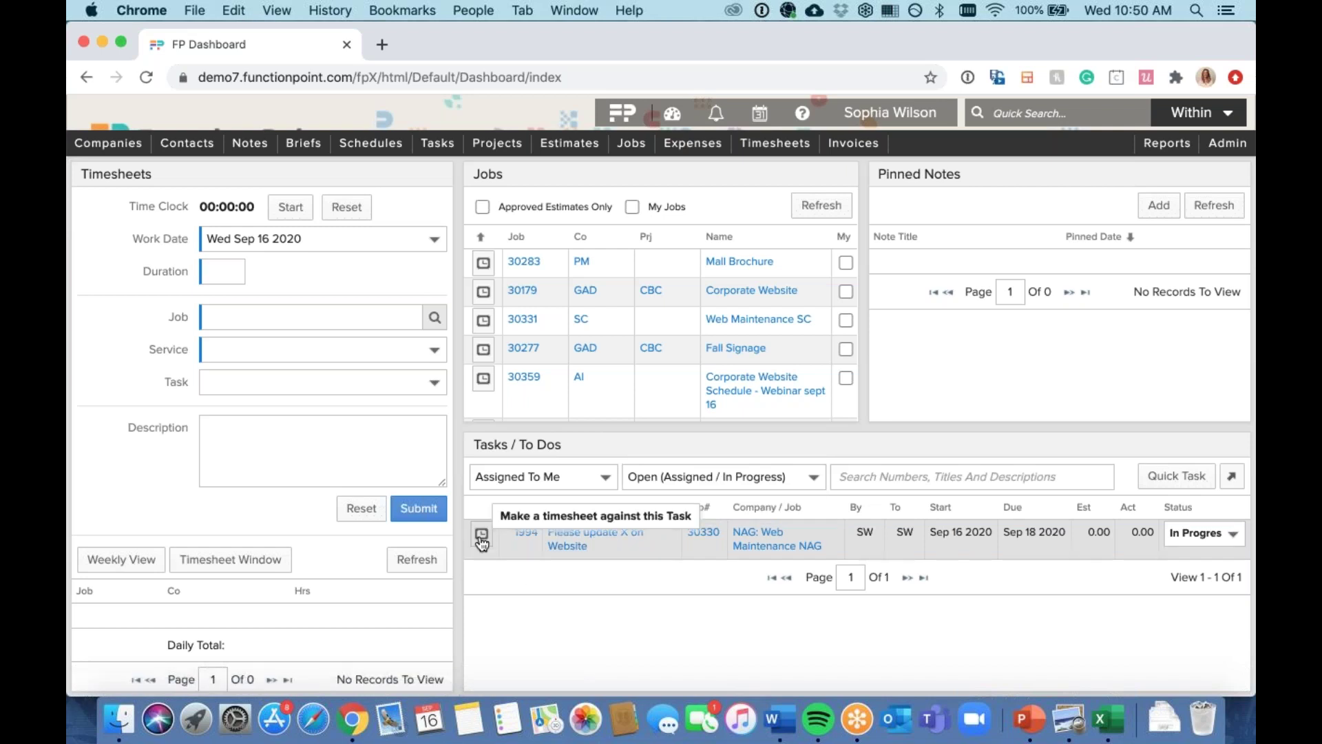
left_click(219, 274)
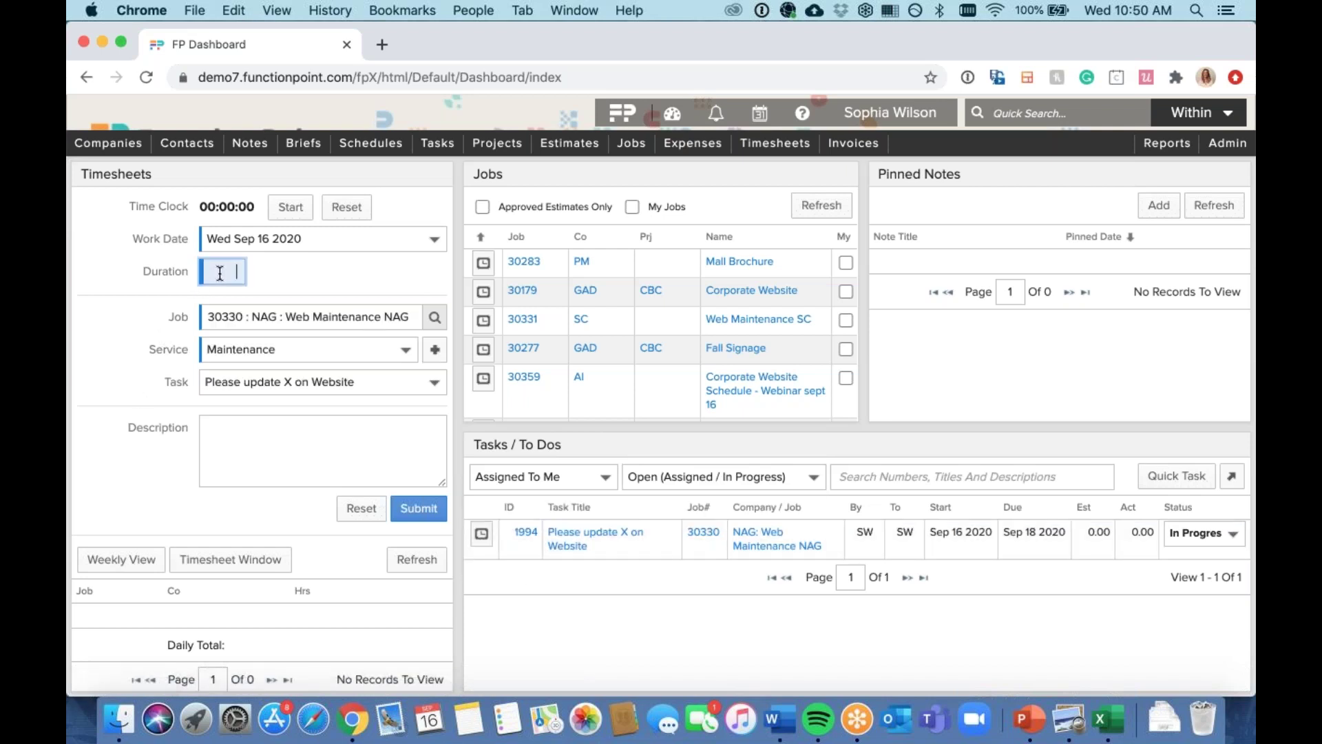
type("5")
left_click(419, 508)
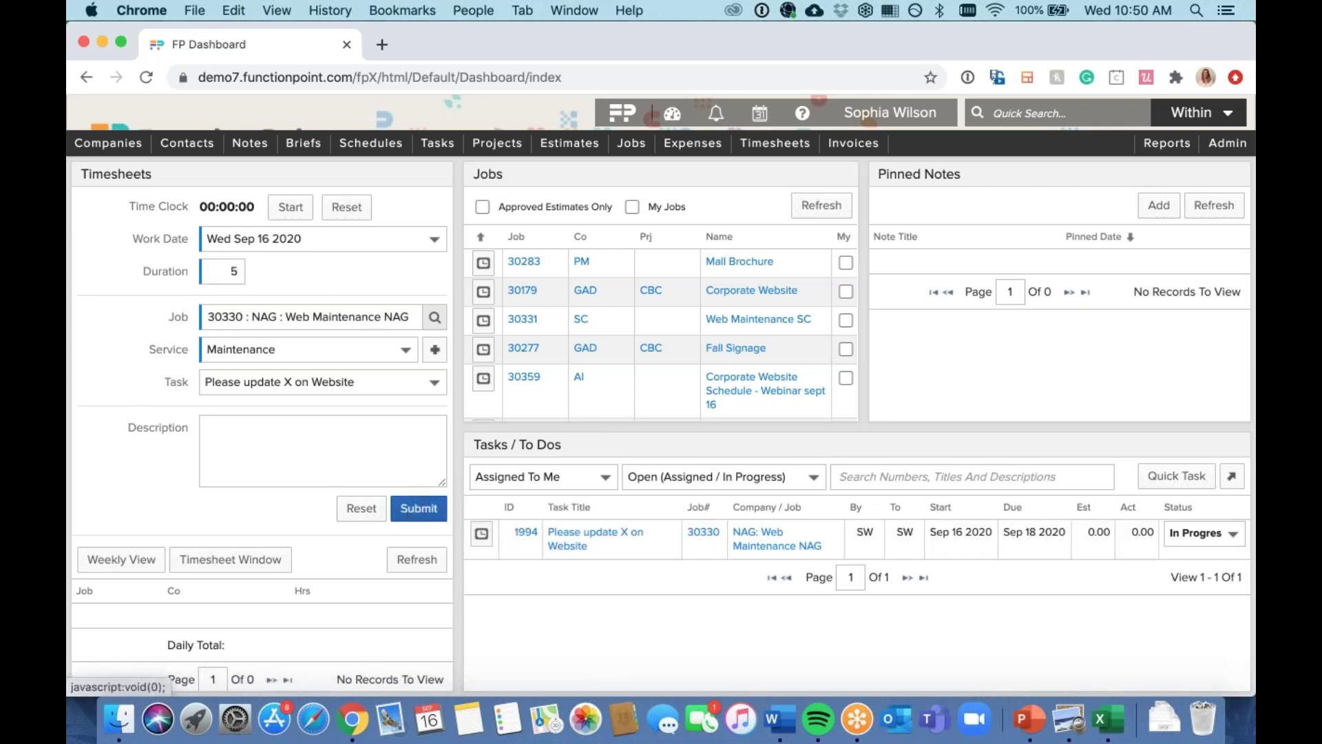
left_click(641, 149)
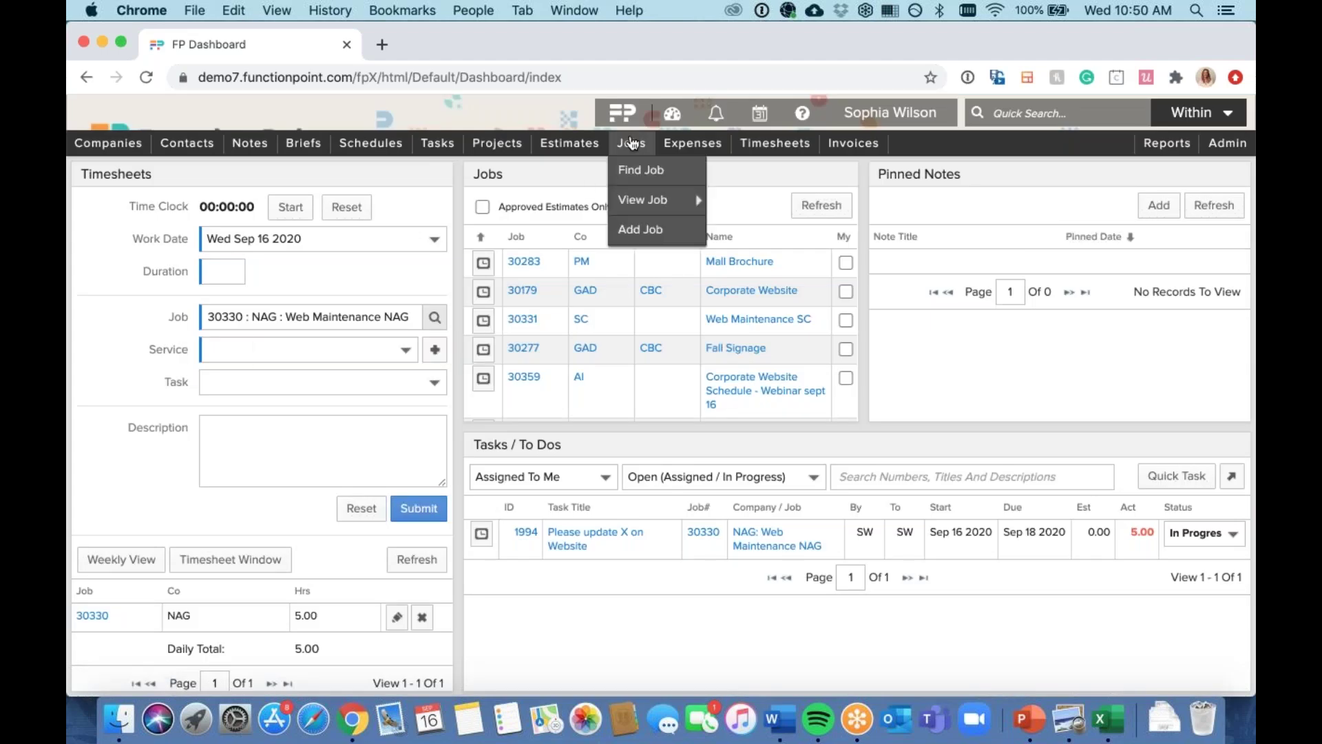
mouse_move(643, 199)
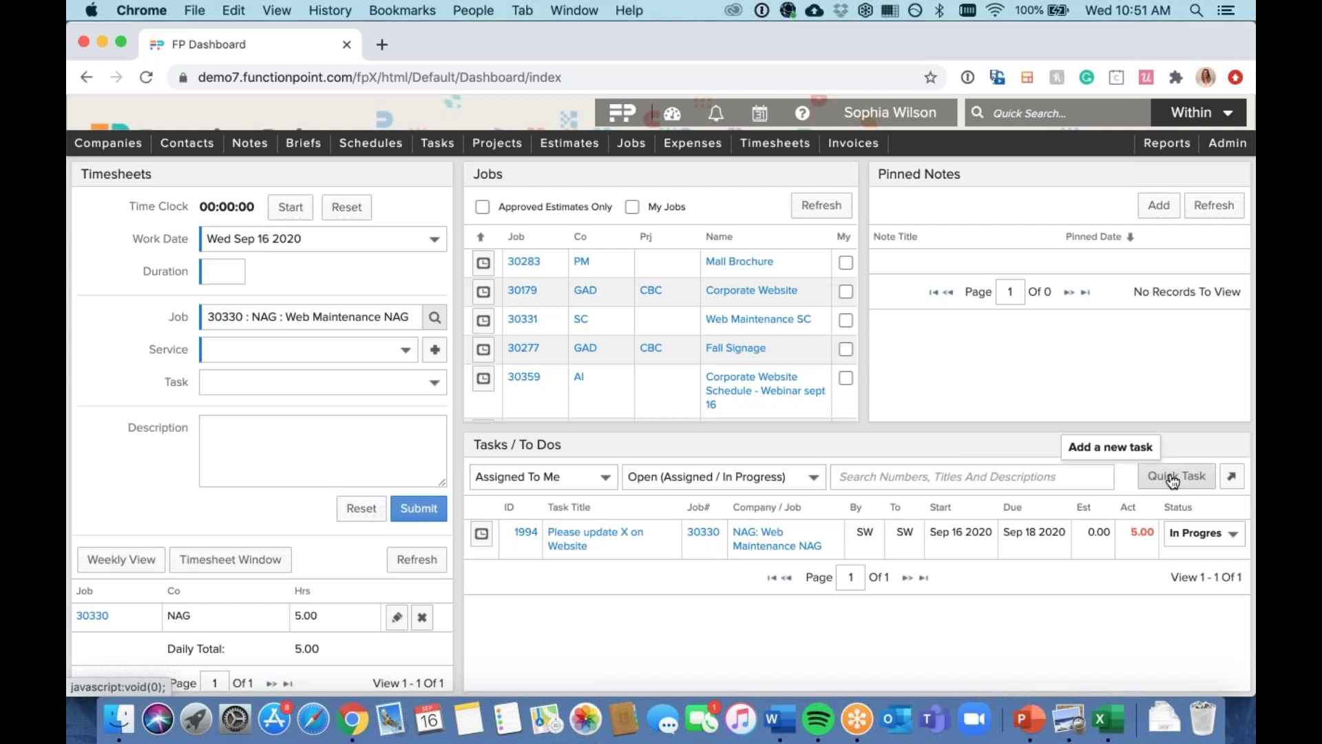
Step: Mark the task "Please update X on Website" as Completed without passing it to someone else
left_click(1202, 534)
left_click(1188, 549)
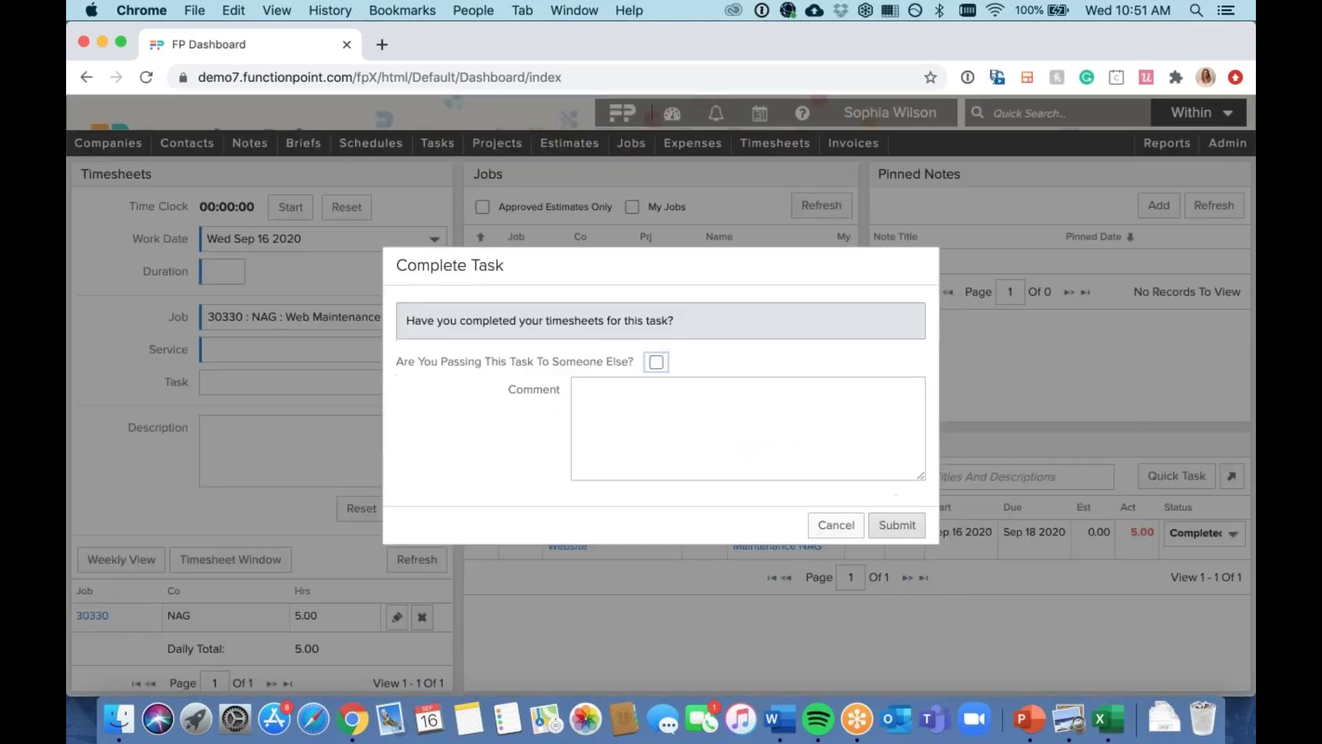
left_click(897, 523)
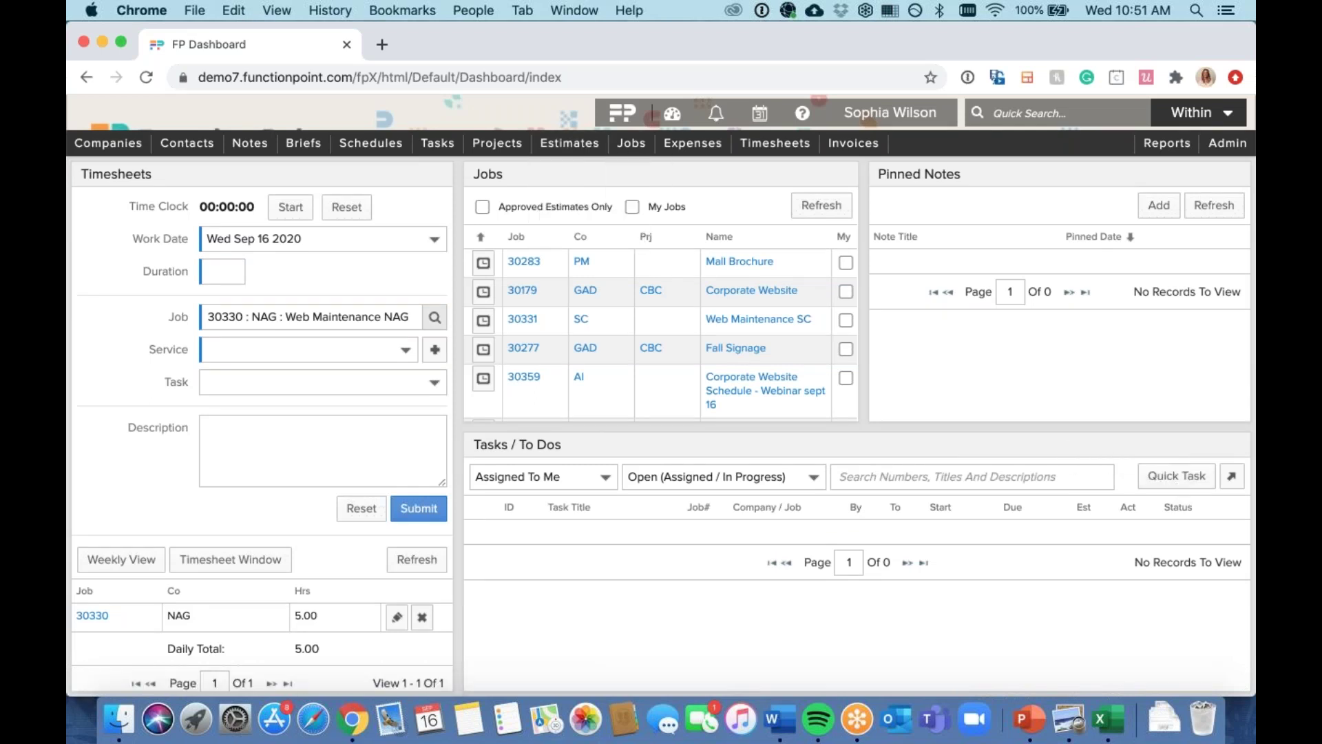
Step: Start a quick task titled "please change logo on X" with the due date Sep 18 2020
left_click(1178, 479)
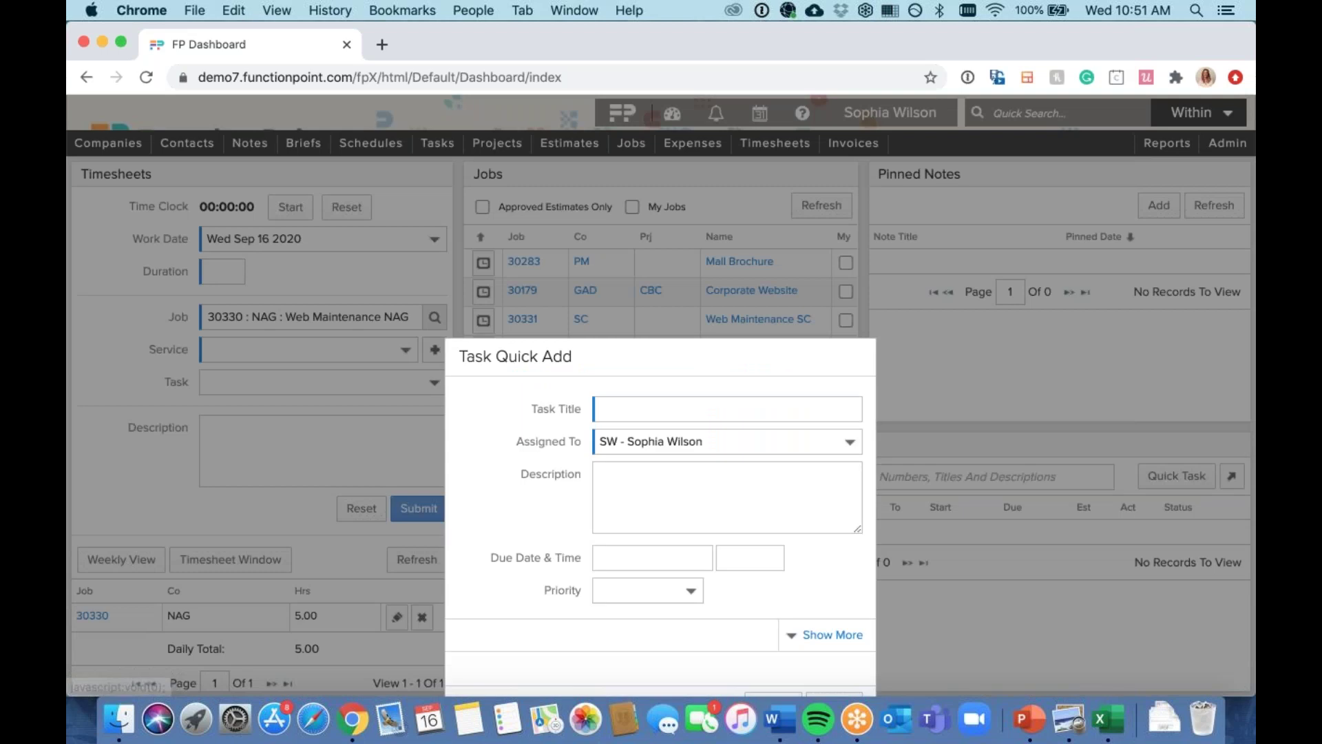
type("please")
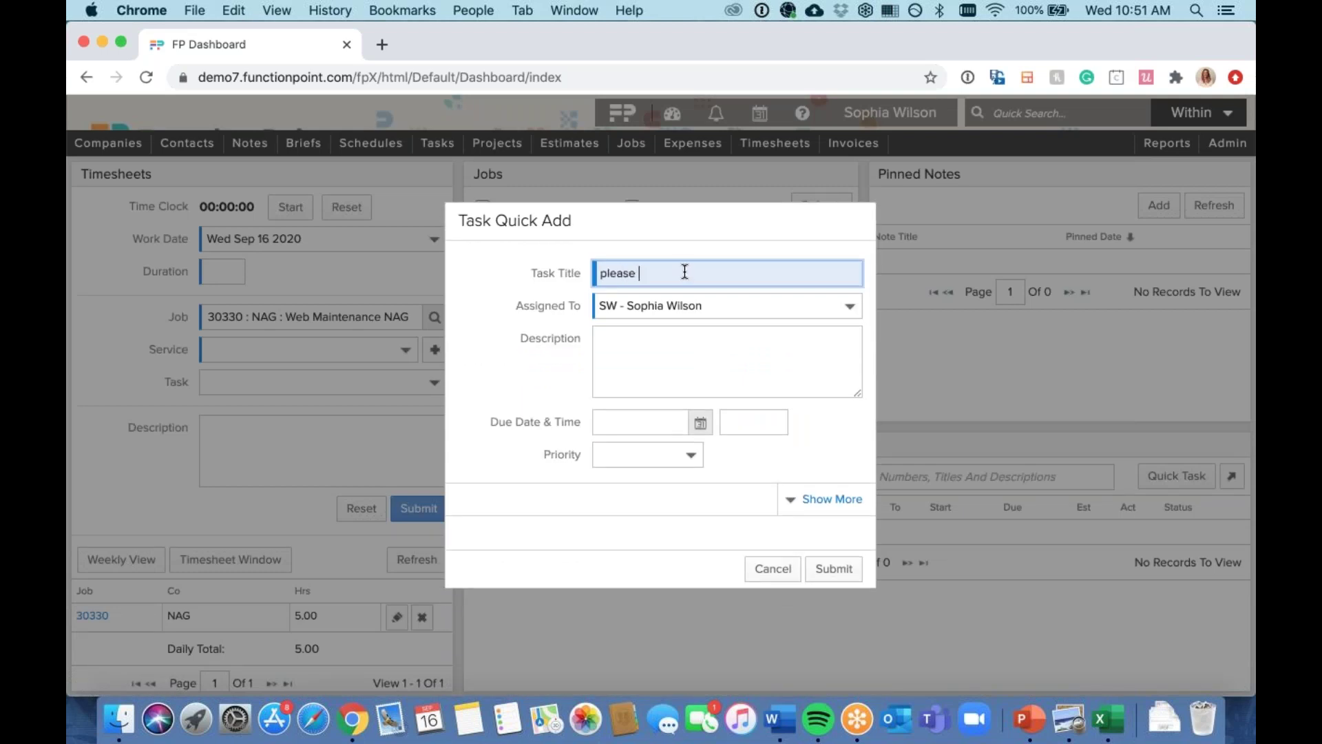
type(" change logo on X")
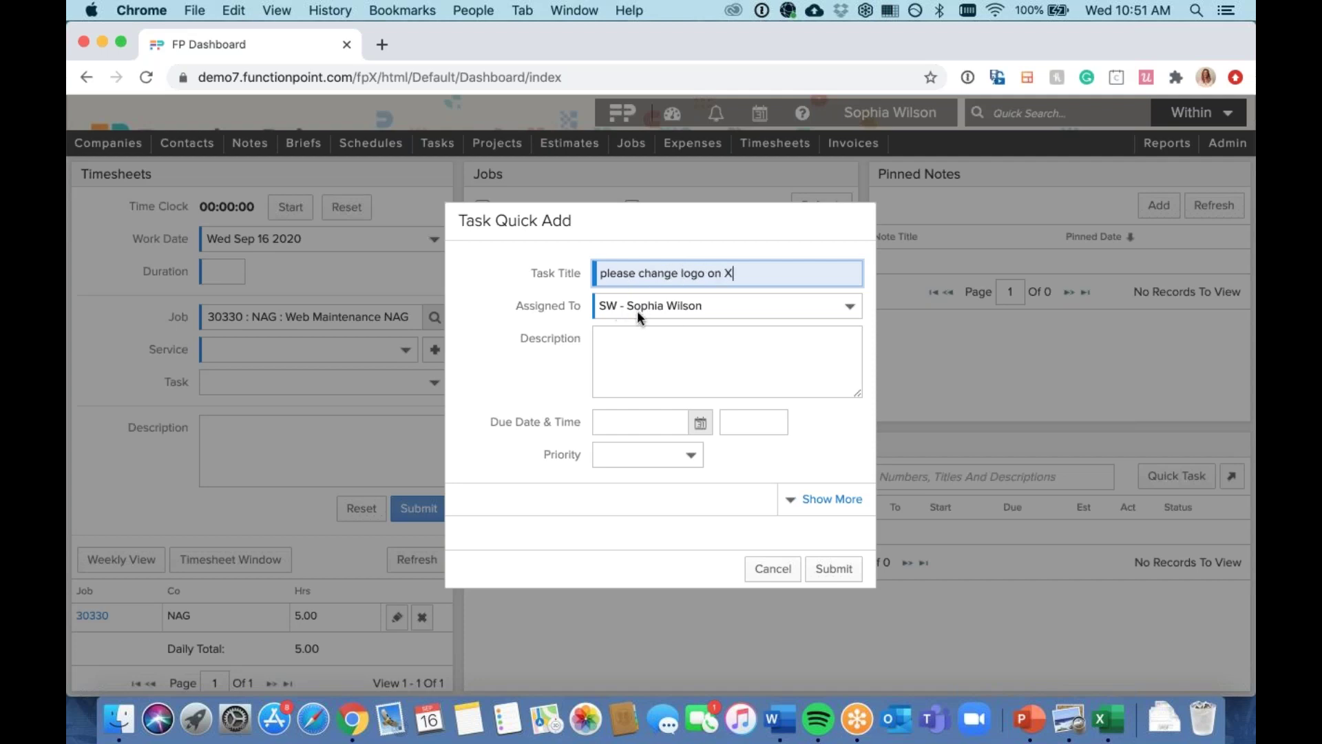
left_click(628, 344)
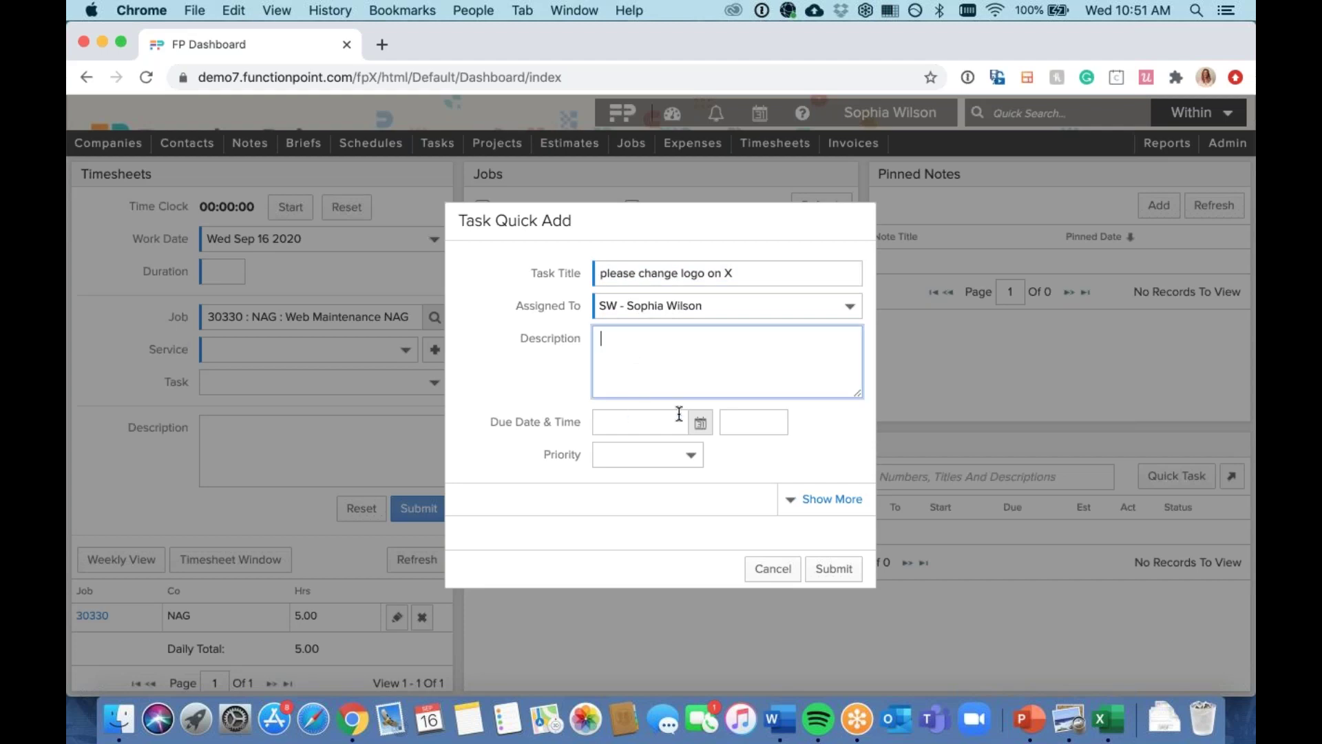
left_click(700, 422)
left_click(750, 560)
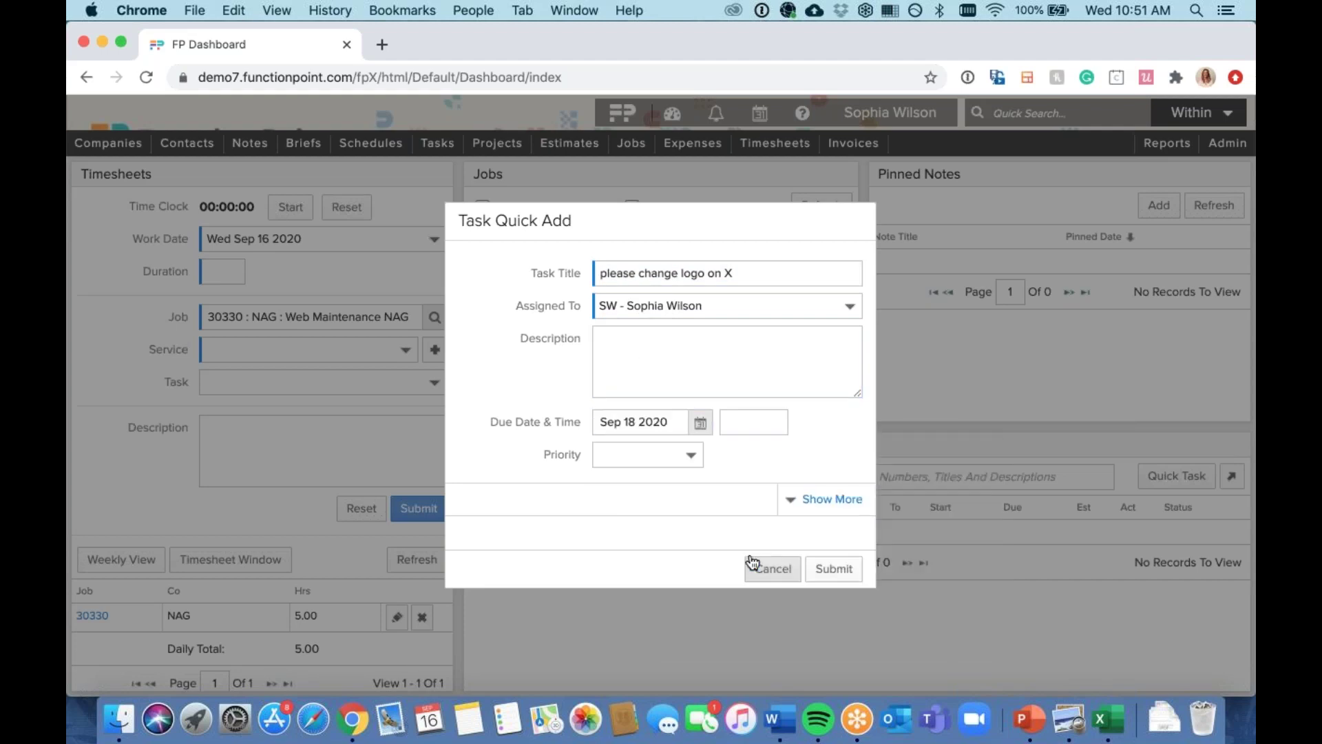
Step: Link the quick task to job 30330, Web Maintenance NAG, and its Maintenance service
left_click(816, 500)
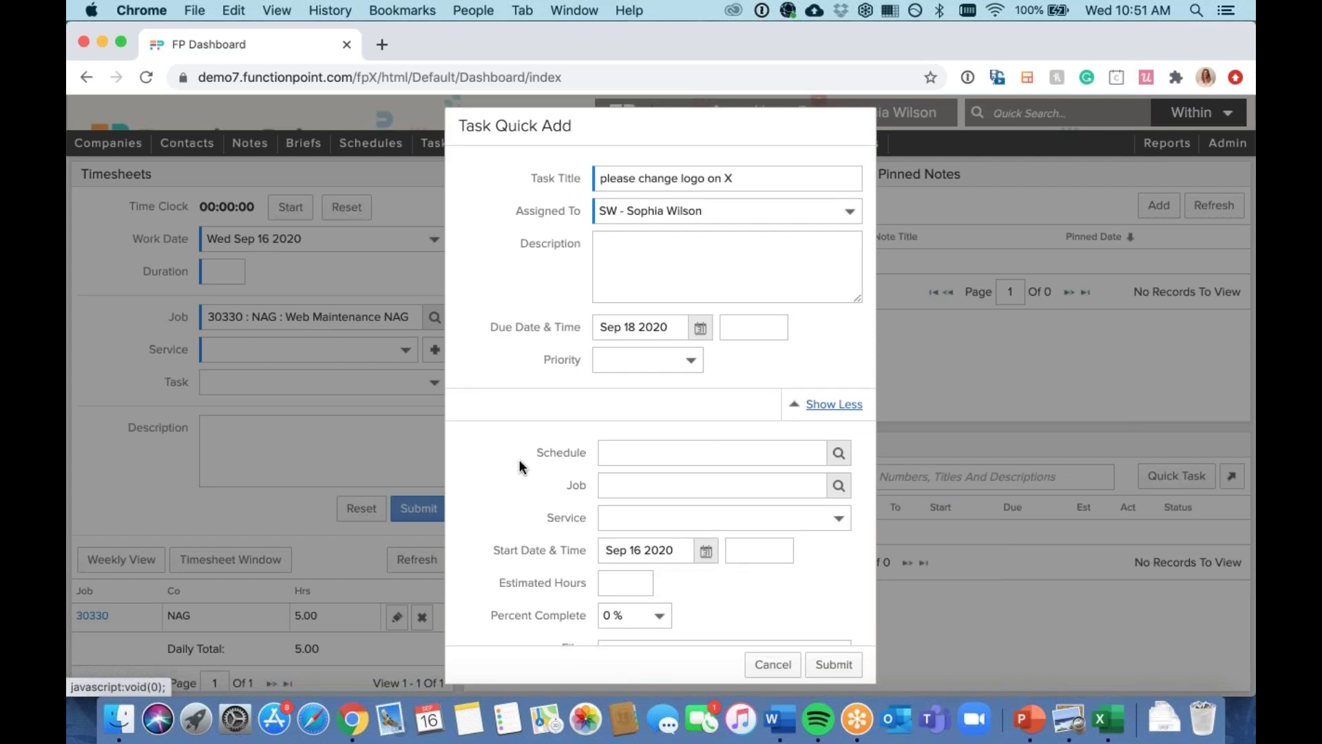
scroll(538, 465, "down", 2)
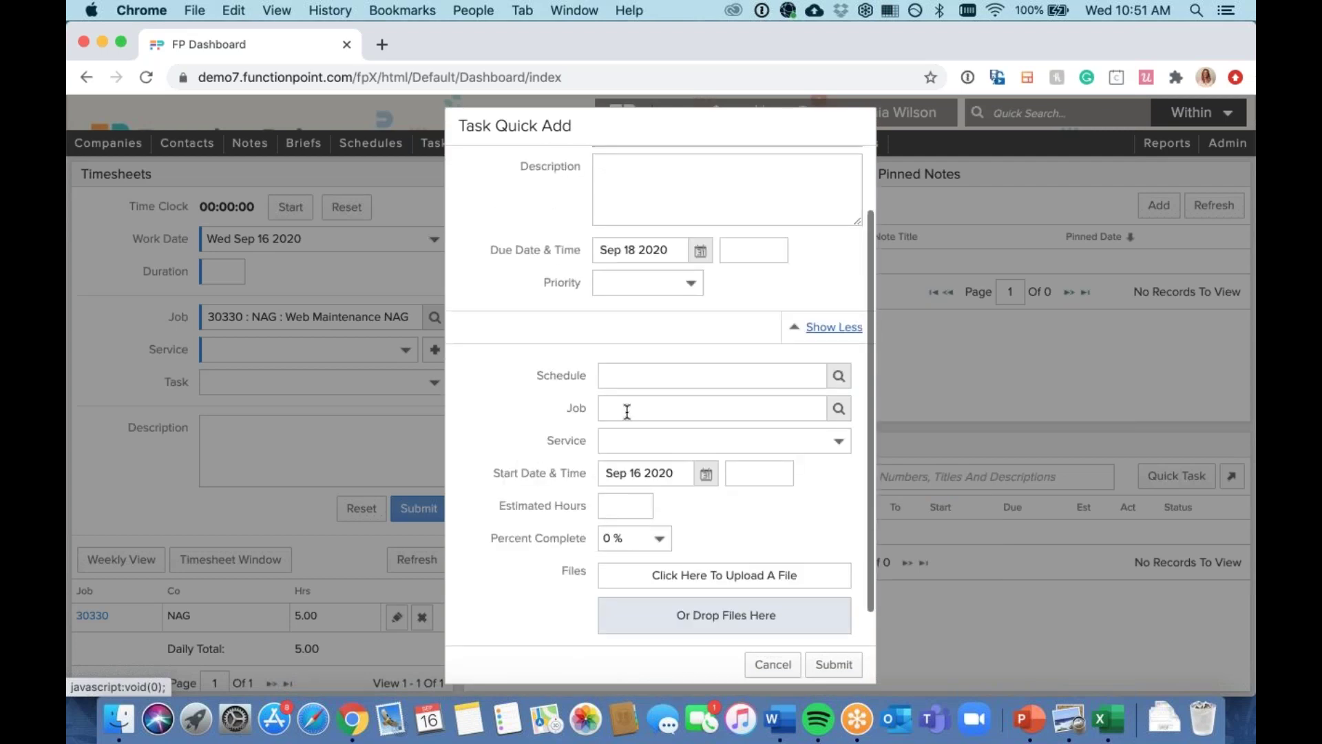
left_click(626, 409)
type("30330")
key("Tab")
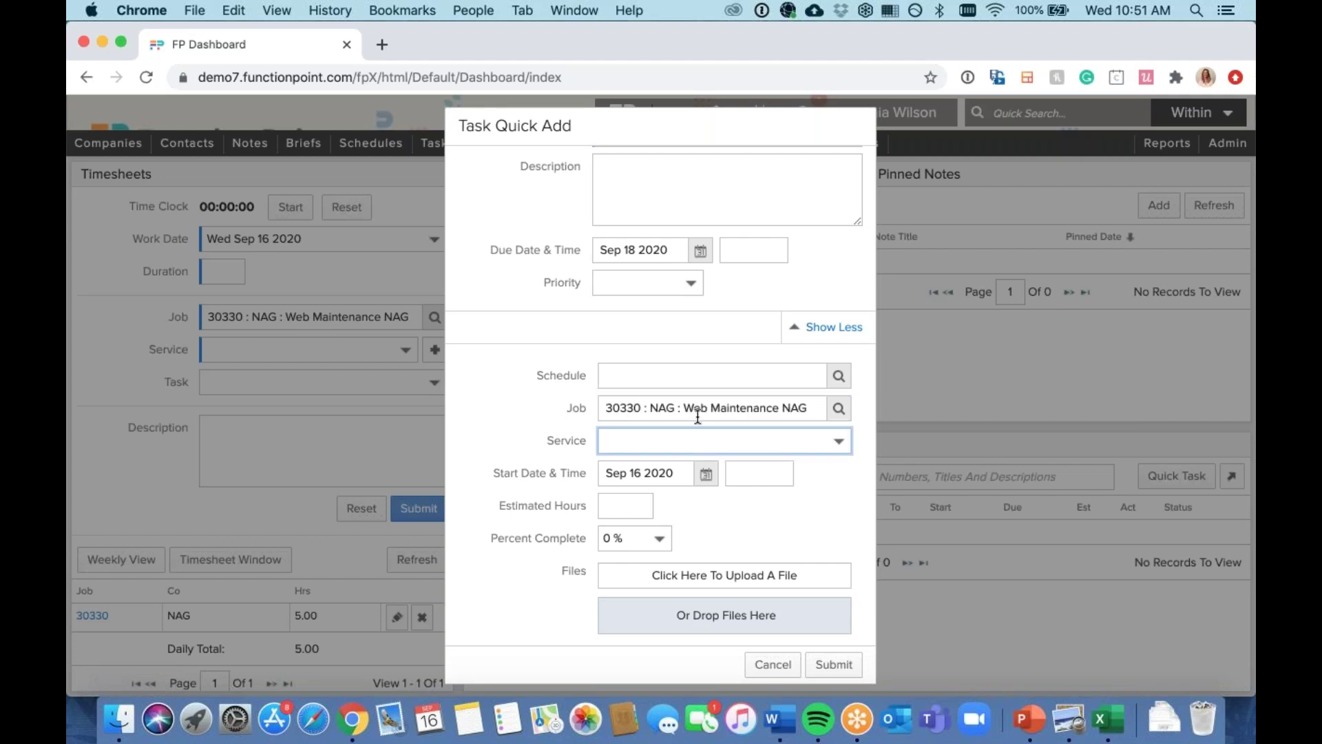
left_click(724, 438)
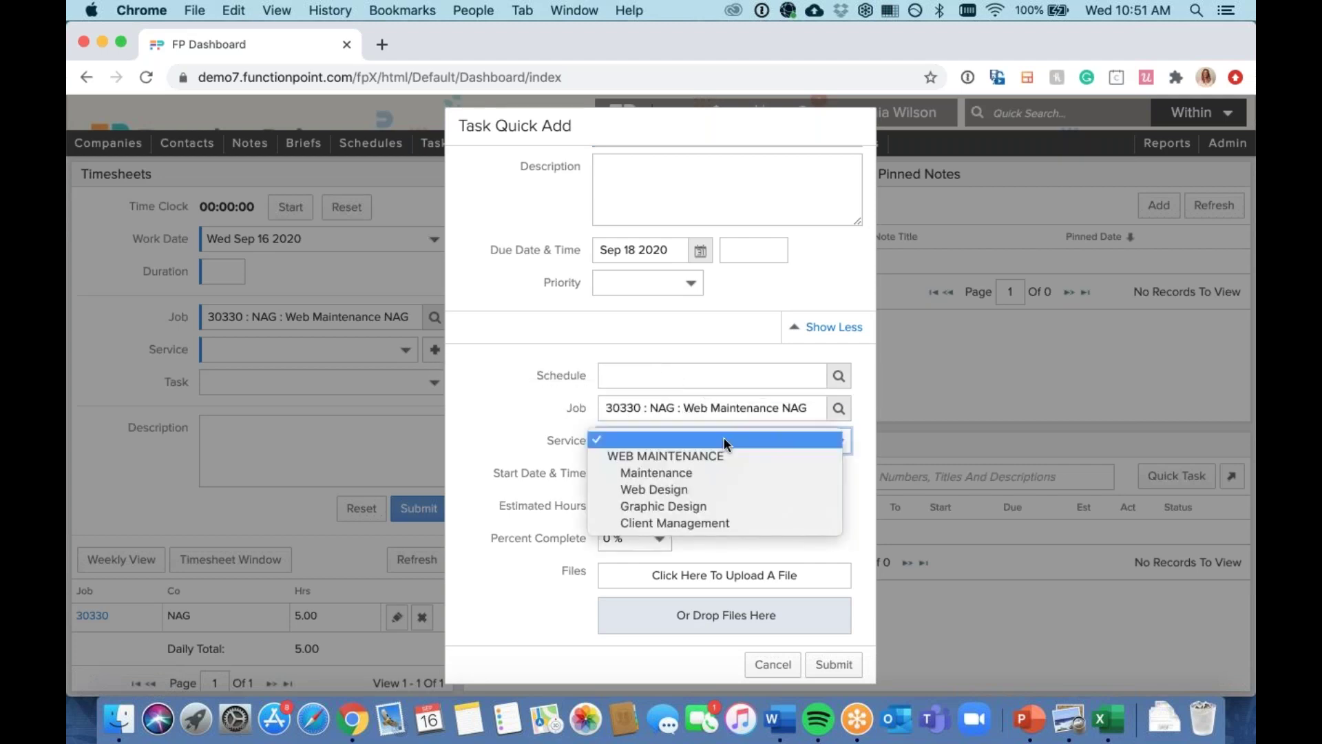
left_click(686, 474)
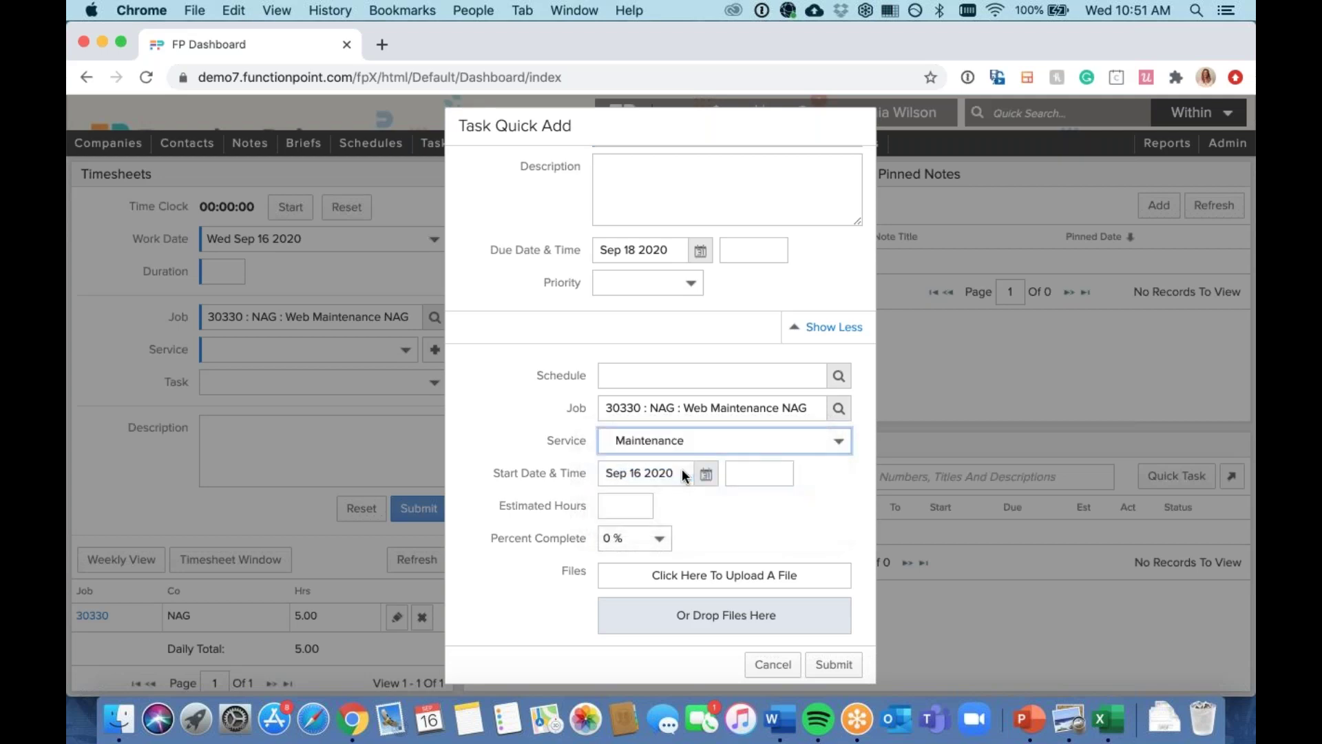
left_click(522, 409)
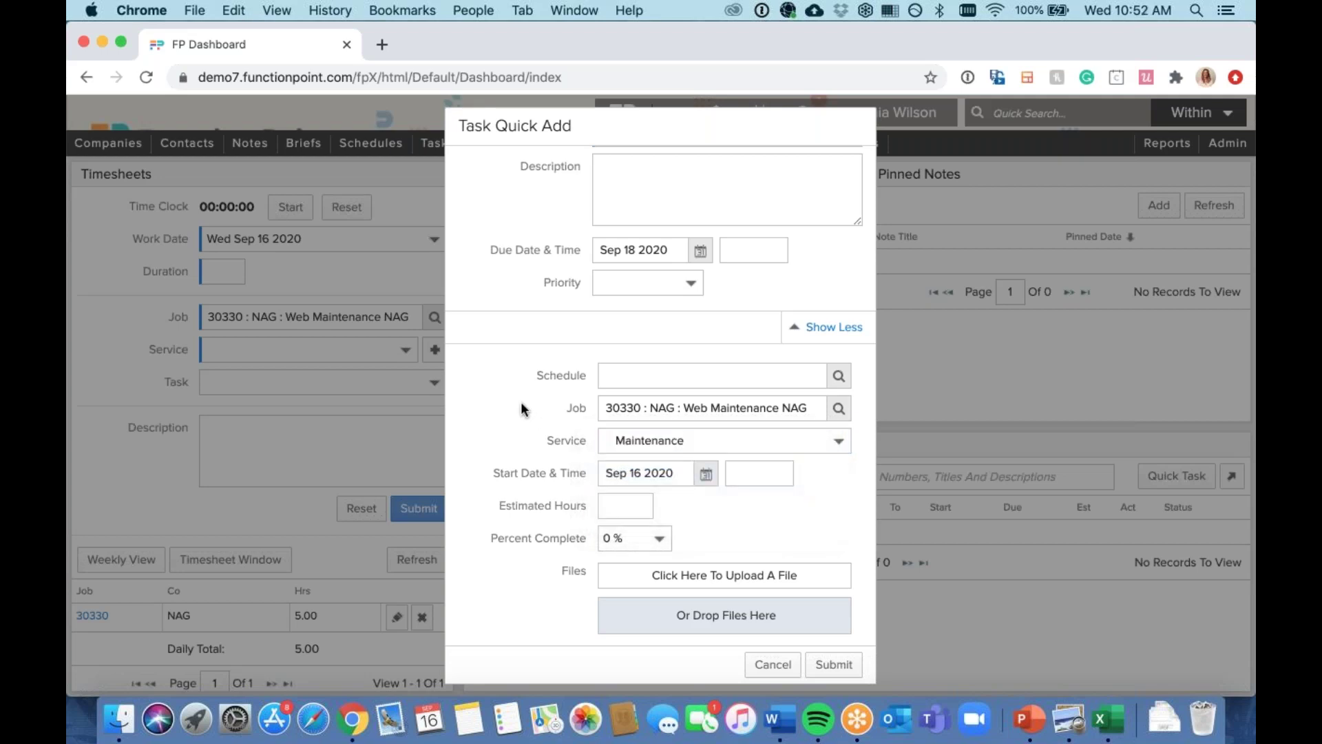
Step: Set the quick task's estimated hours to 2 and submit the task
left_click(628, 508)
type("2")
left_click(732, 528)
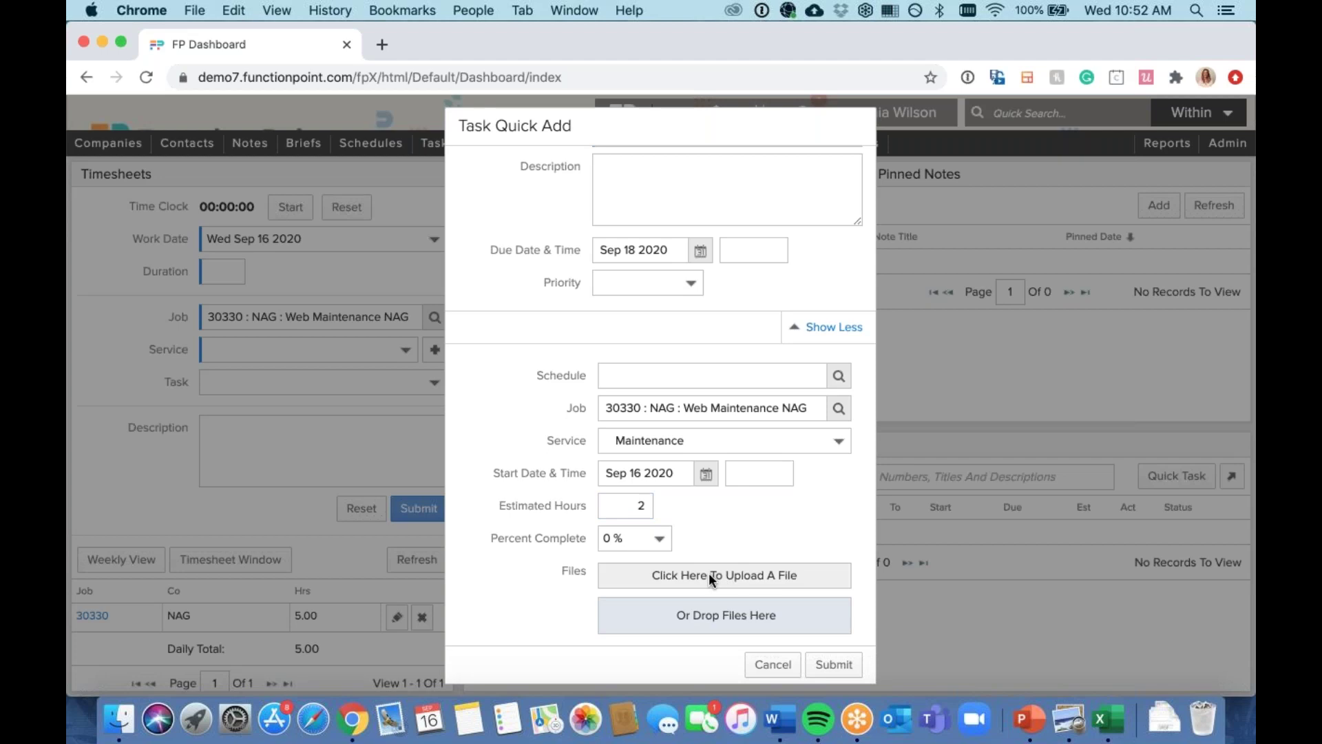
left_click(831, 666)
mouse_move(628, 548)
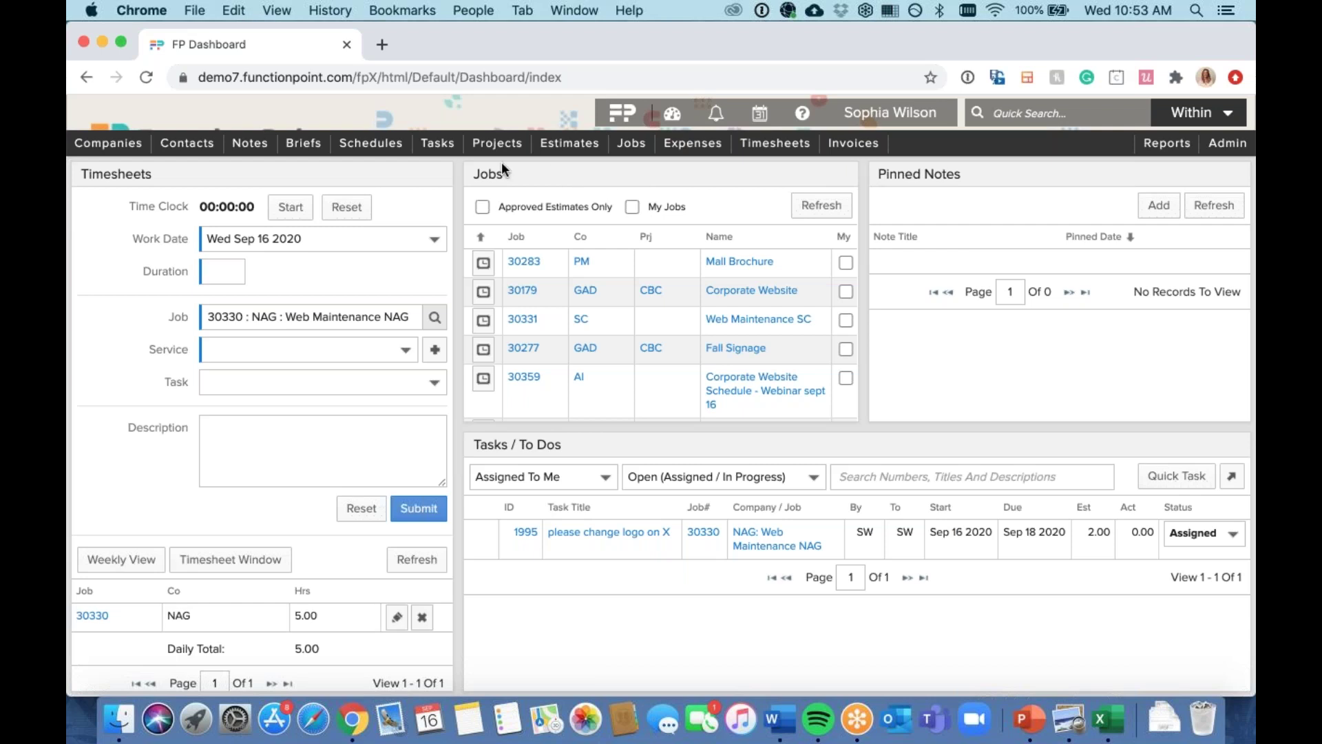
mouse_move(487, 148)
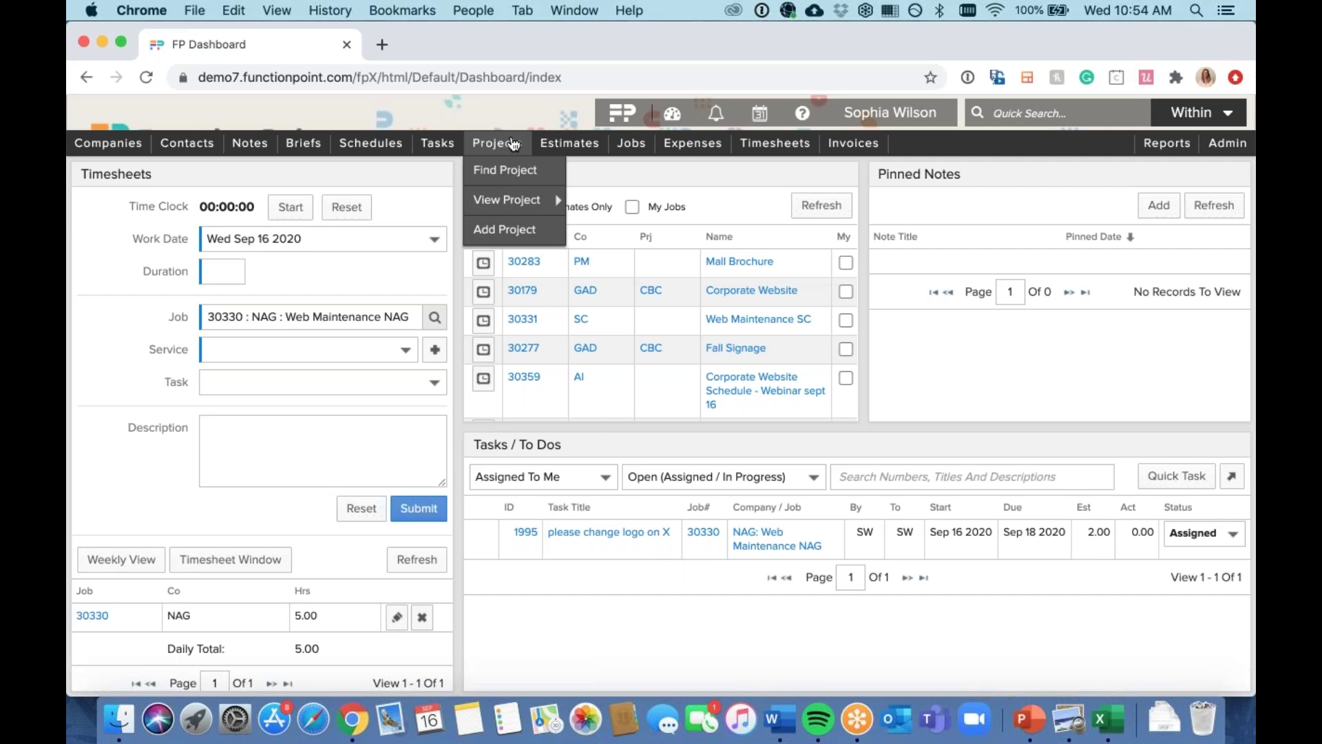
mouse_move(633, 145)
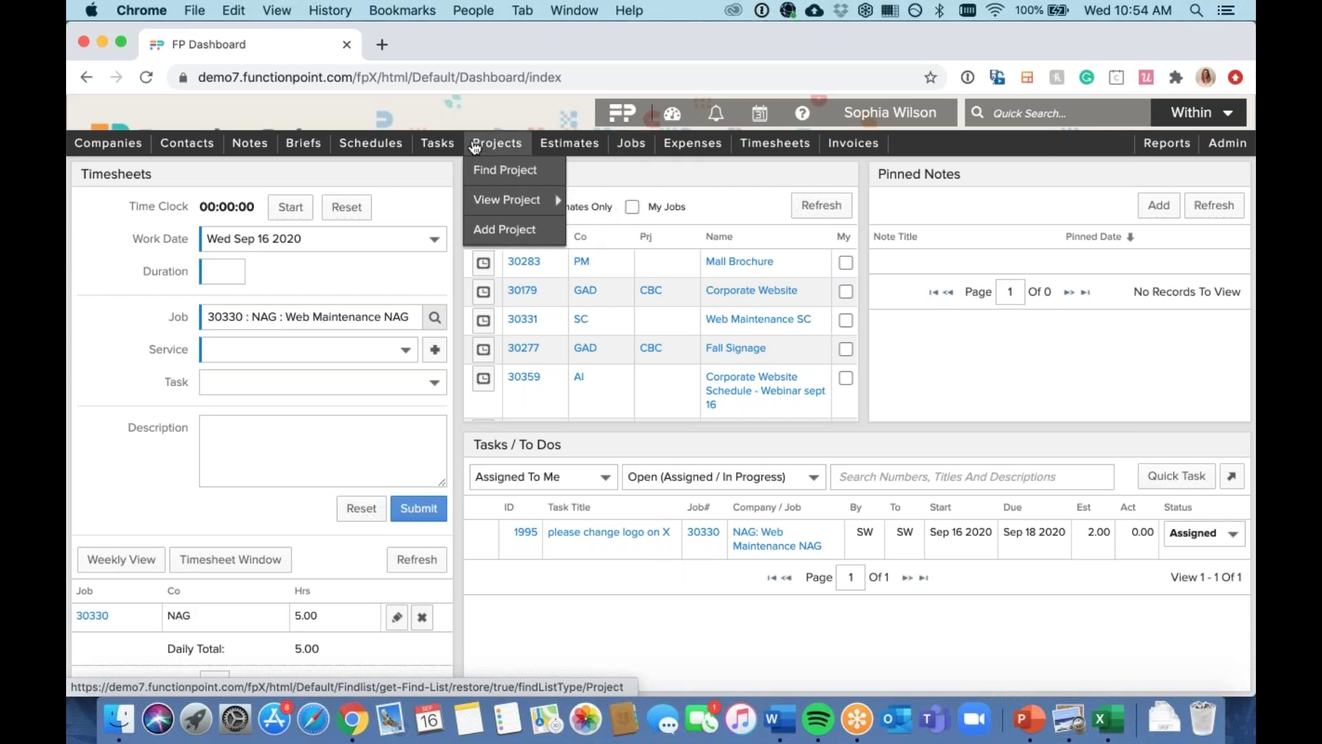
mouse_move(532, 160)
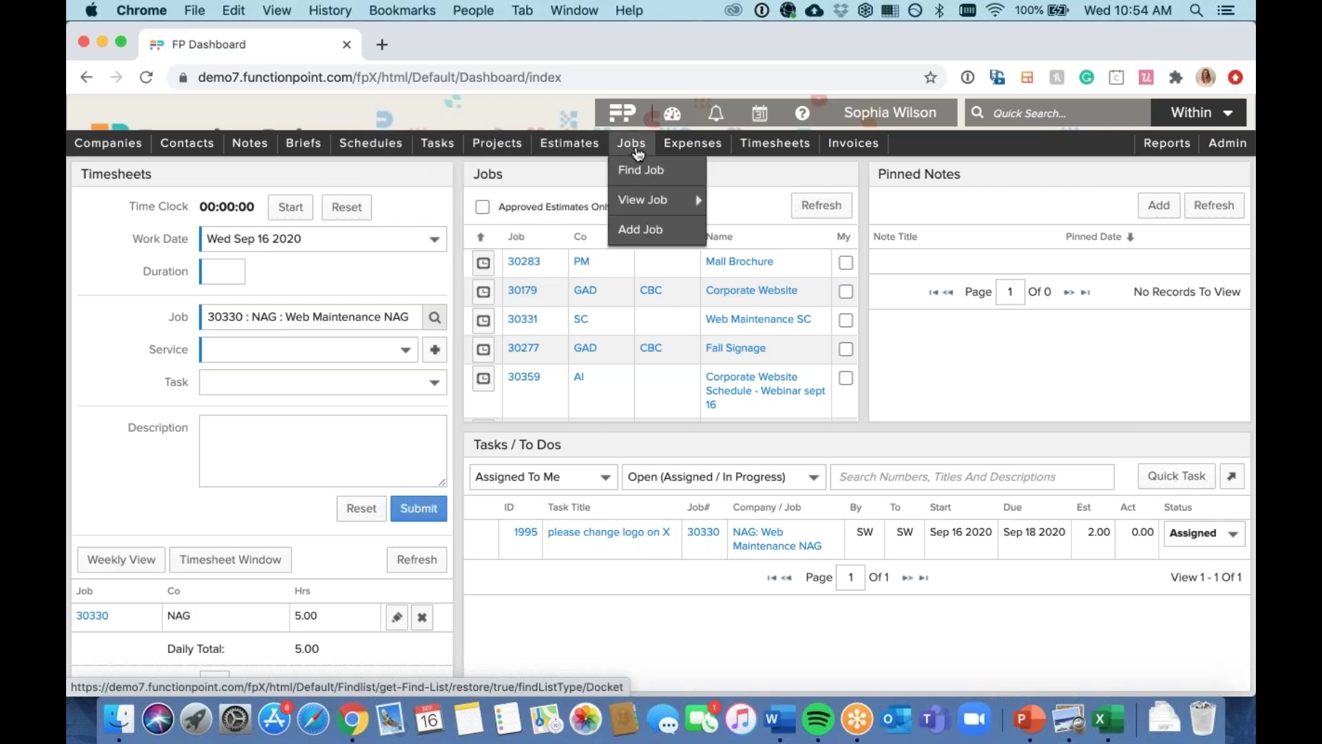
Step: Open the Corporate Branding Campaign project and examine its job financials, including the breakdown of the Corporate Website job
mouse_move(570, 146)
mouse_move(499, 144)
mouse_move(510, 200)
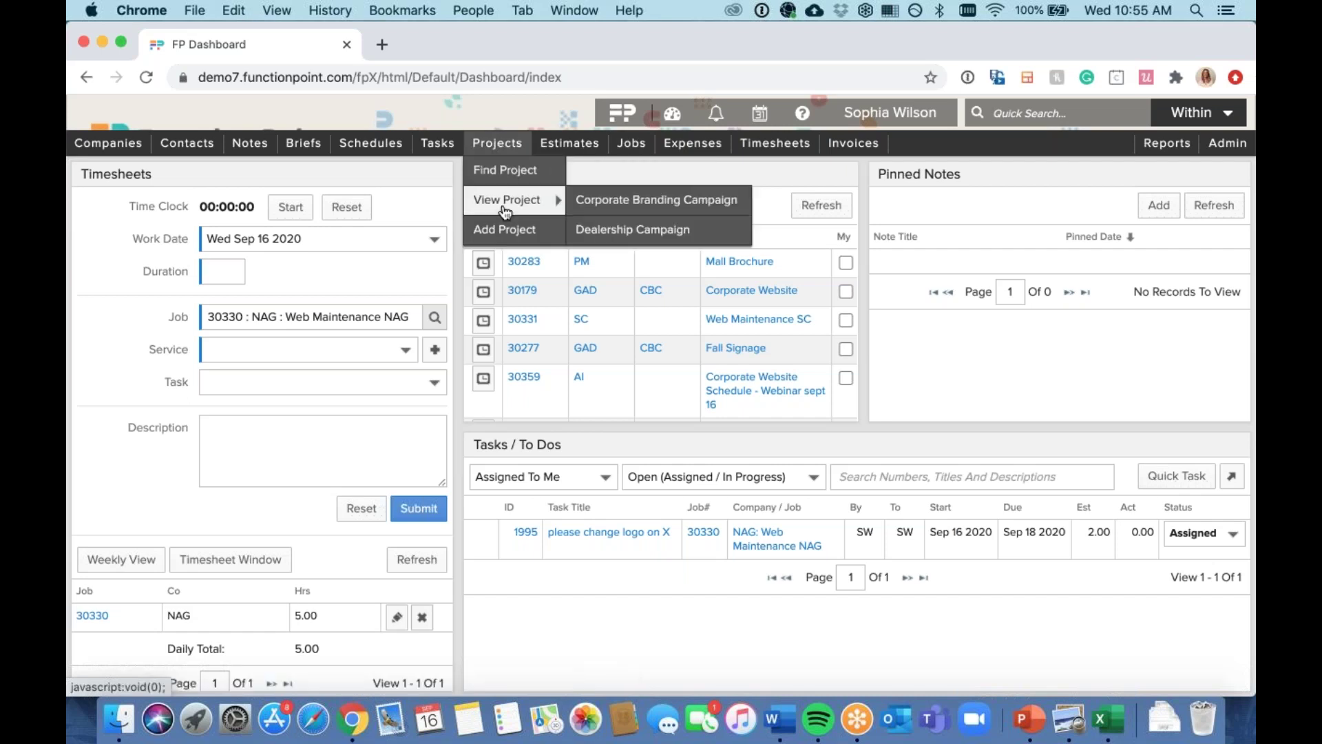
left_click(626, 206)
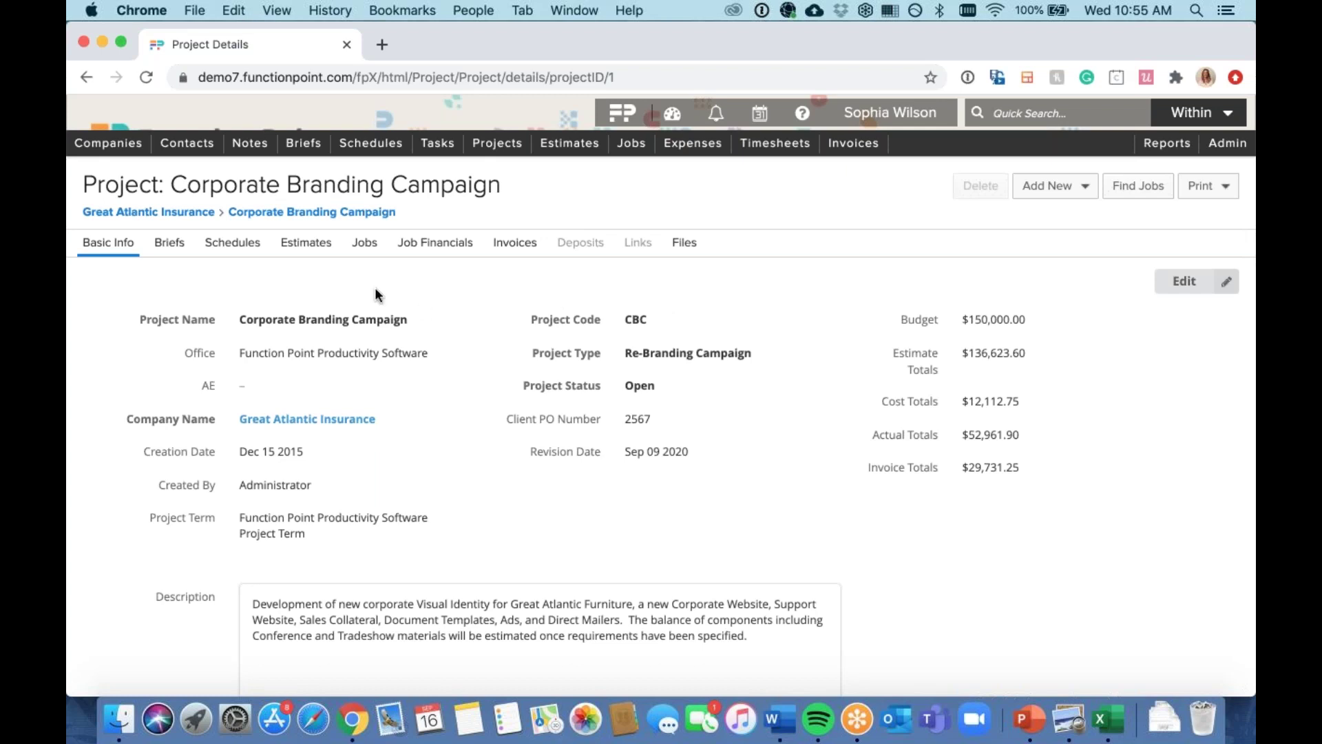
left_click(365, 251)
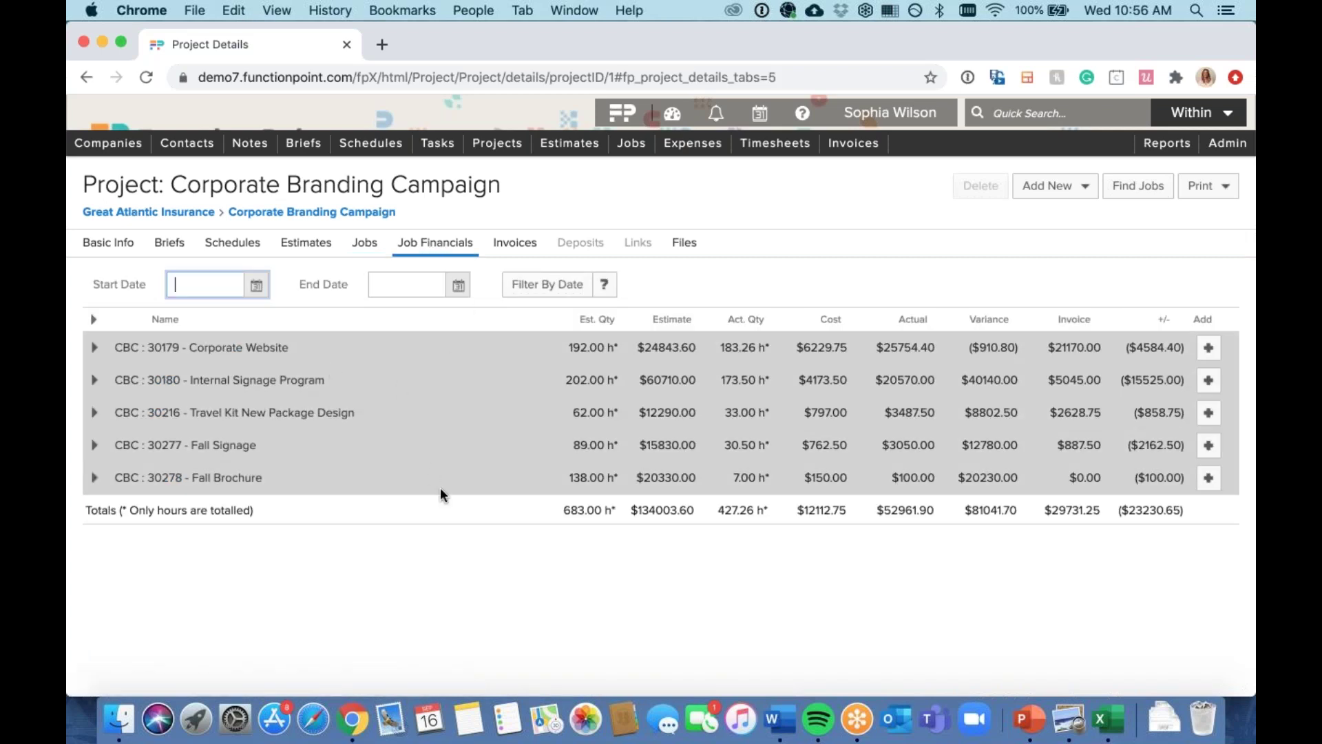
left_click(94, 348)
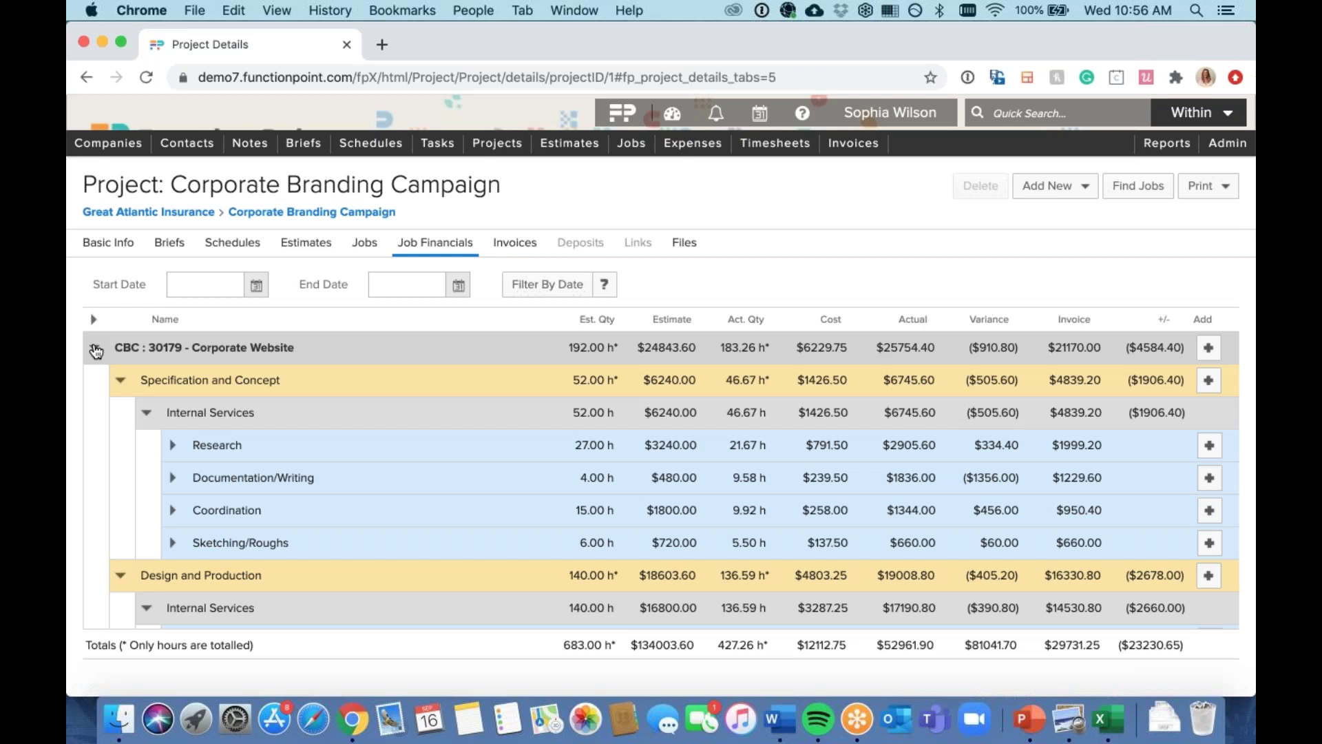
left_click(95, 349)
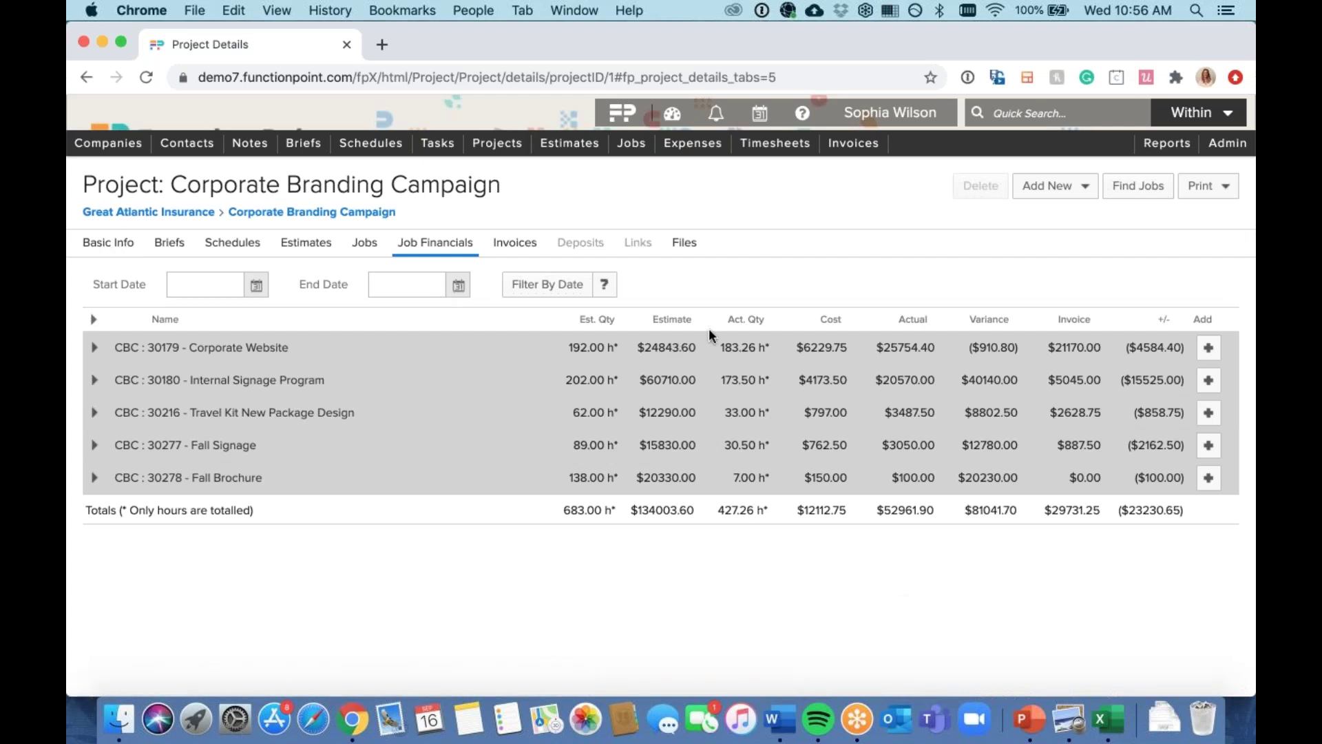
Step: Compare the project's budget, estimate totals and actual totals in its basic information
left_click(92, 249)
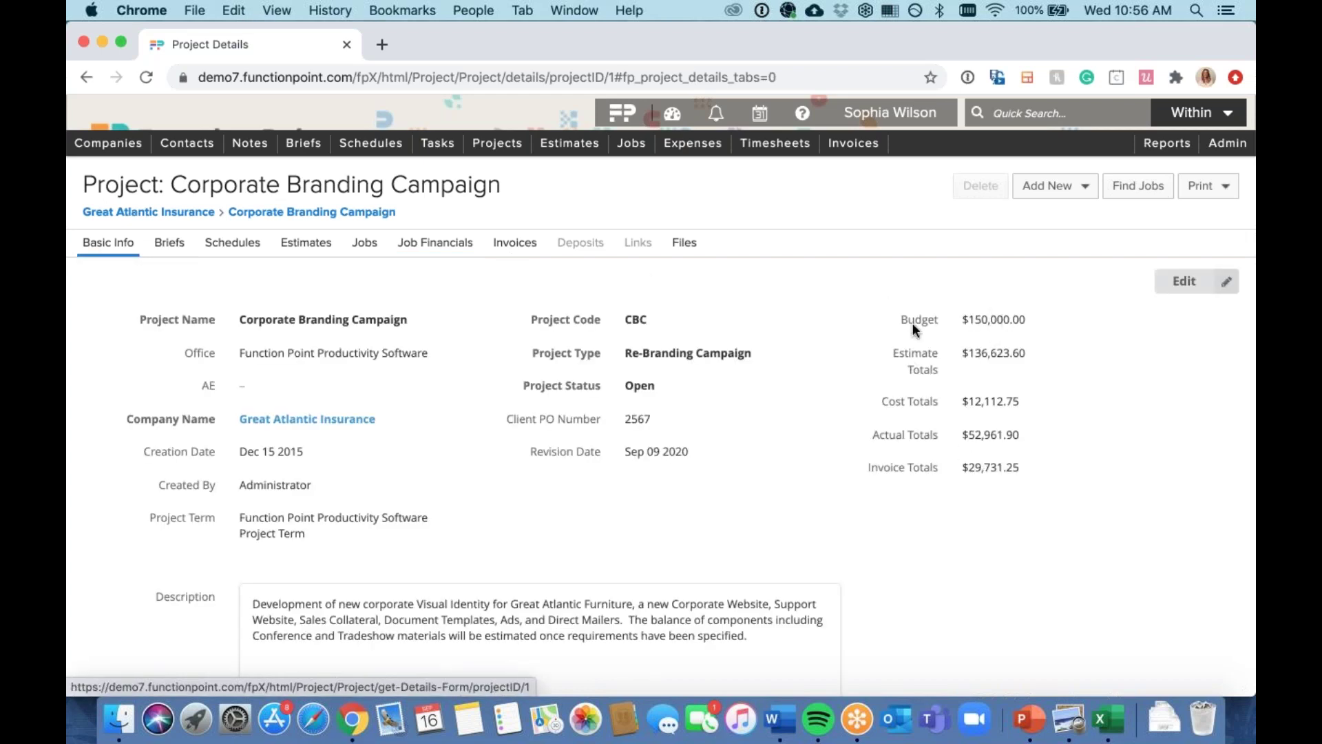
left_click_drag(970, 318, 1028, 324)
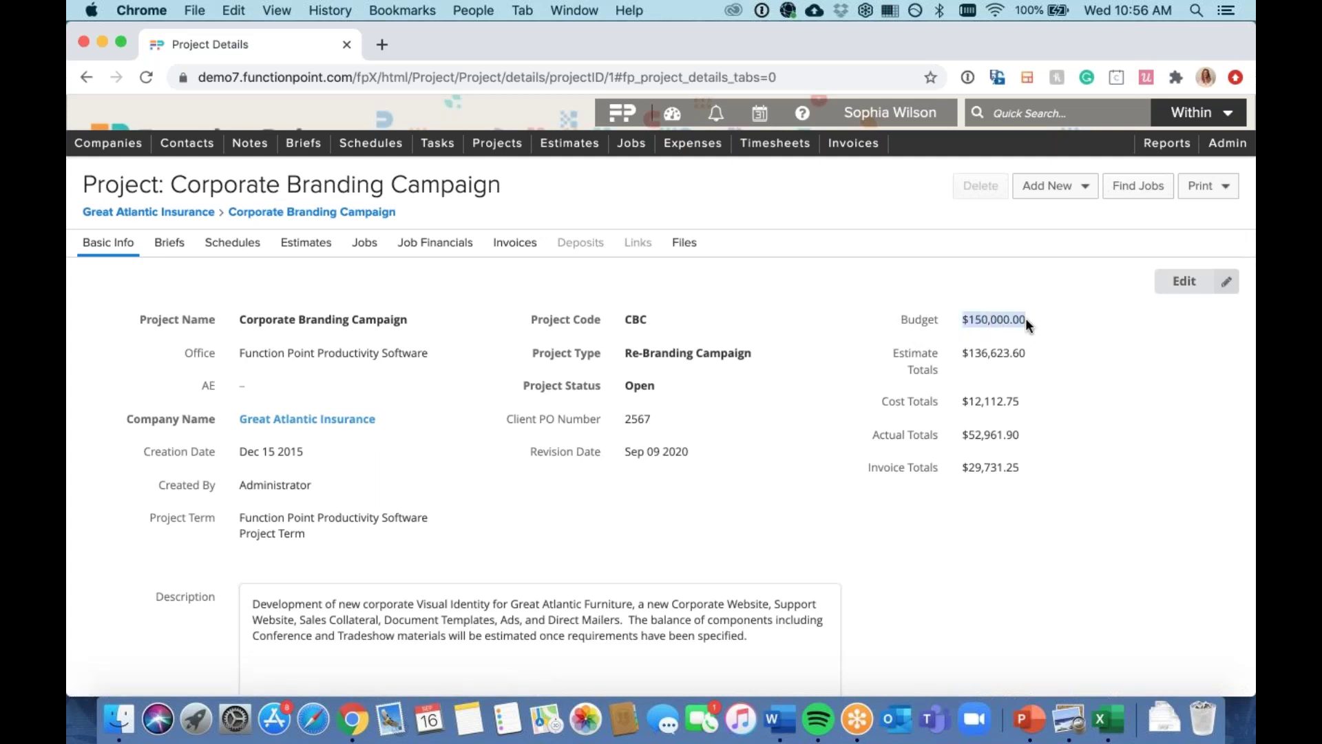
left_click(962, 355)
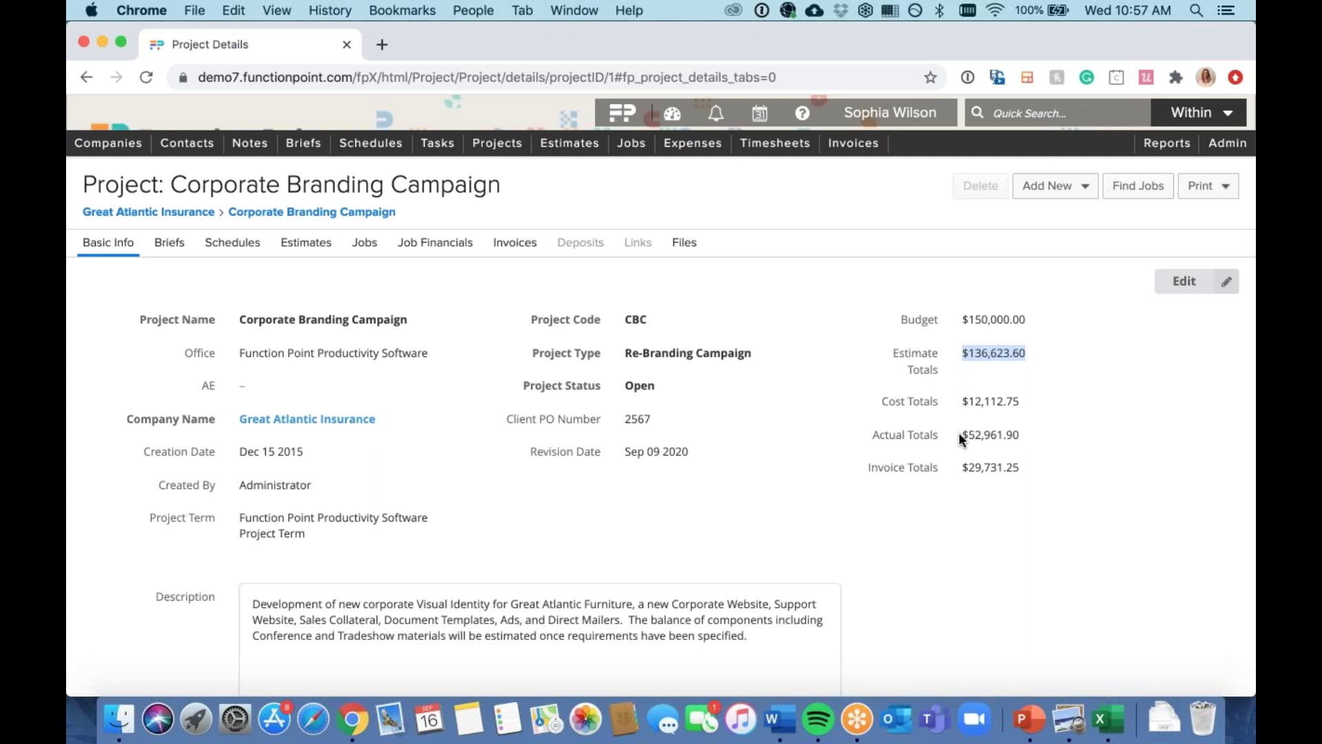
left_click_drag(960, 434, 993, 436)
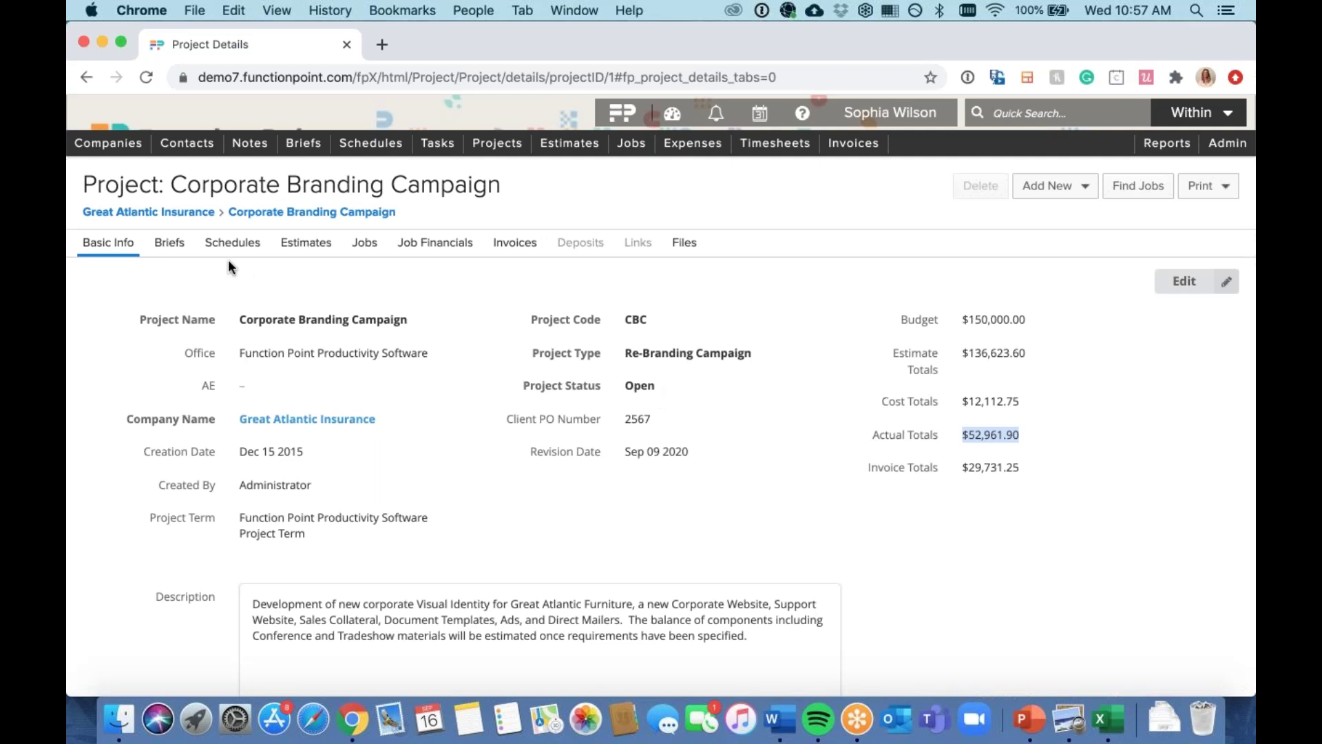
Step: List the invoices of the Corporate Branding Campaign project and bring up the help options
left_click(516, 244)
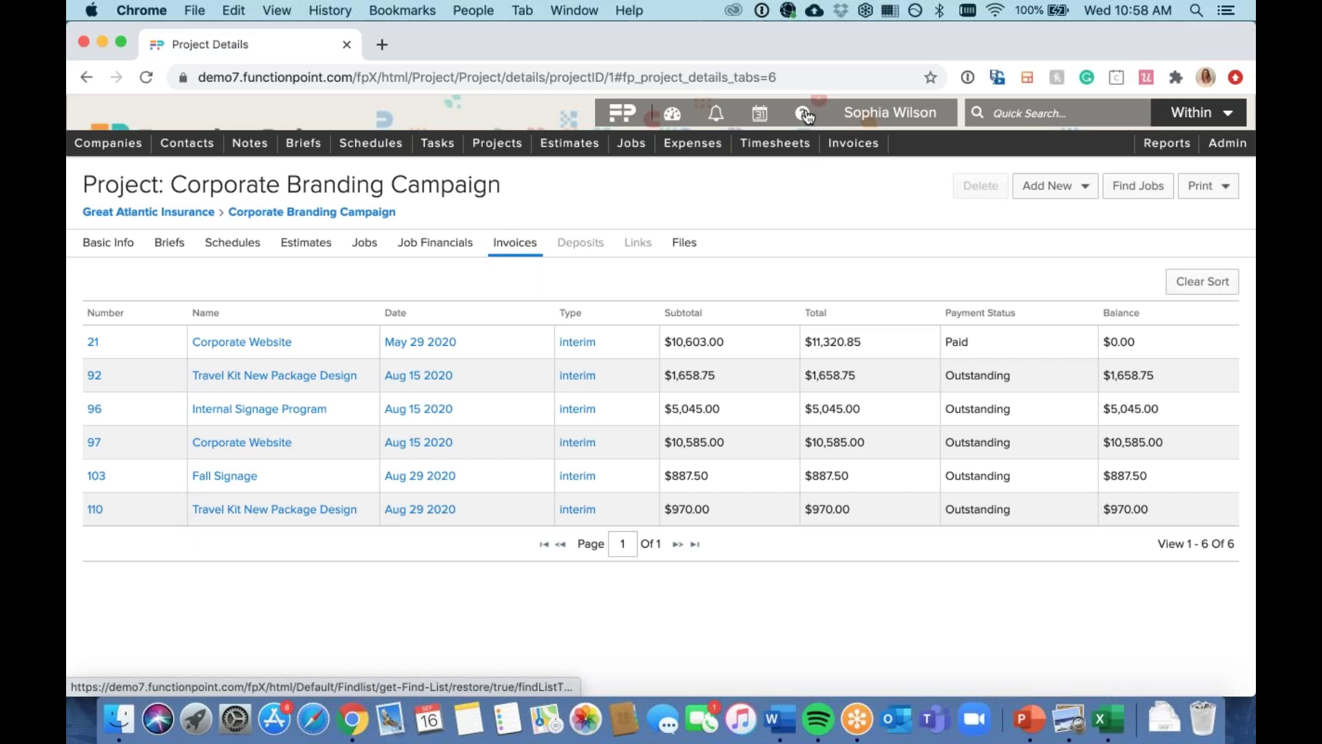
mouse_move(803, 113)
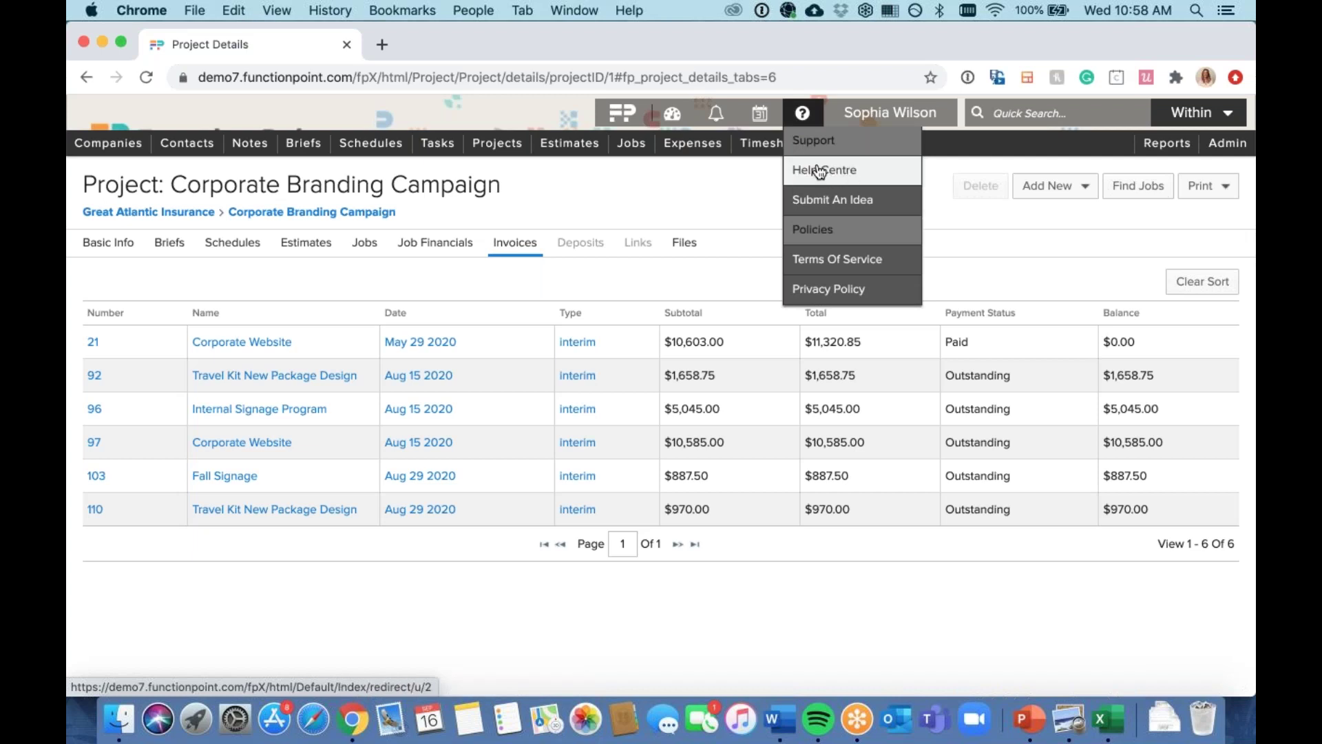